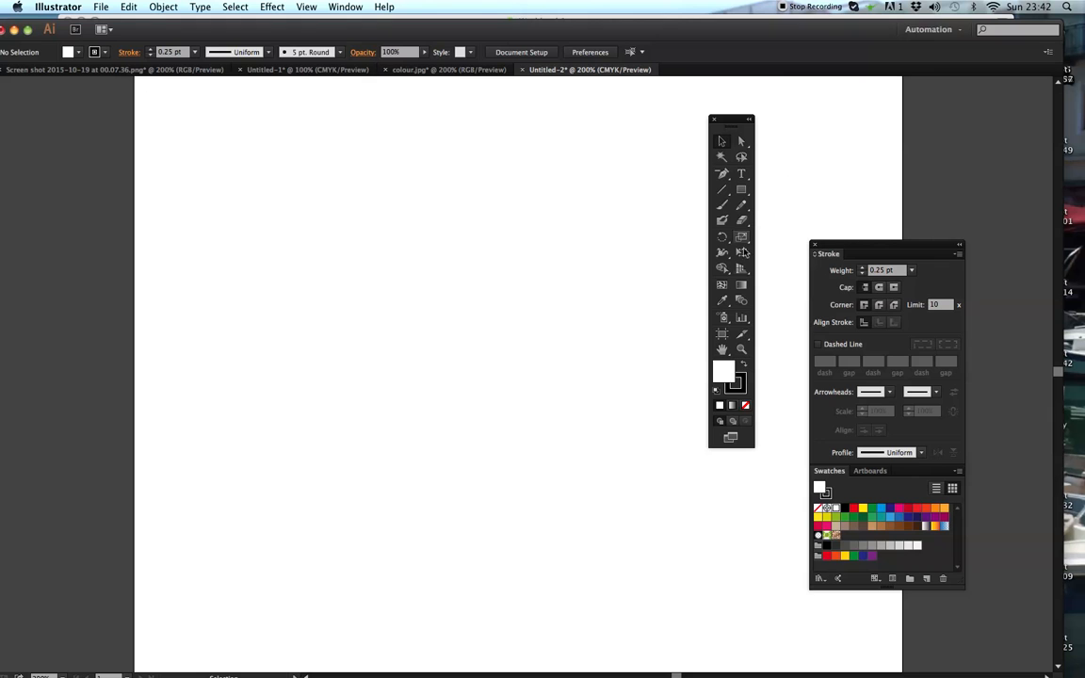
- Draw a circle about 1.36 cm in diameter with a 1 pt black stroke and white fill on the upper part of the artboard
click(741, 349)
click(579, 377)
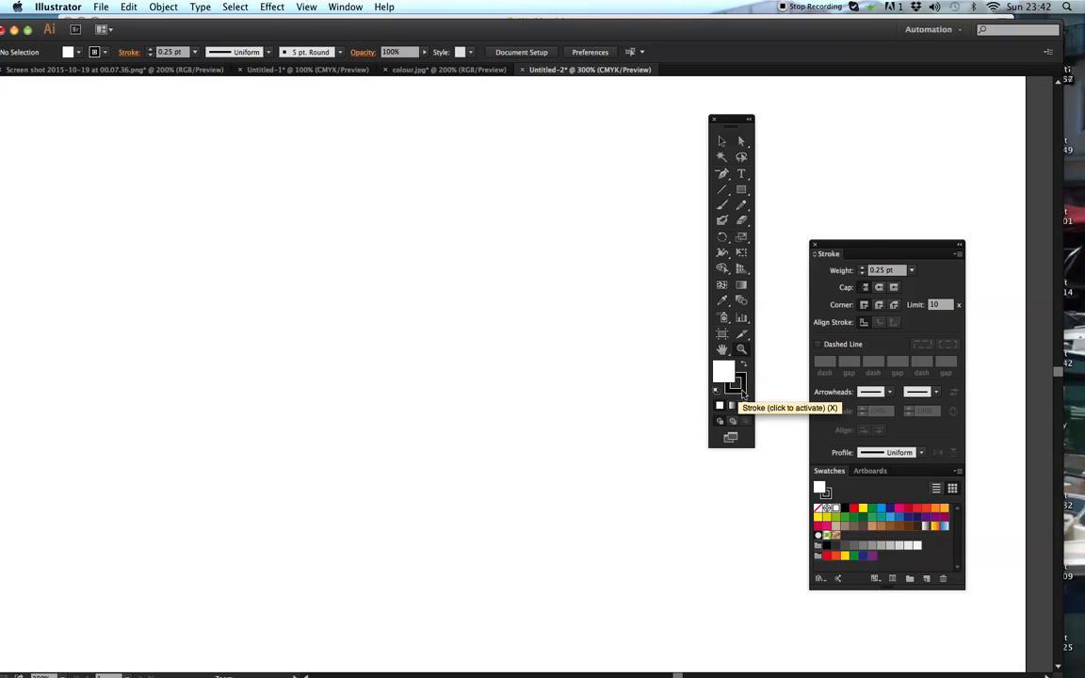
click(196, 53)
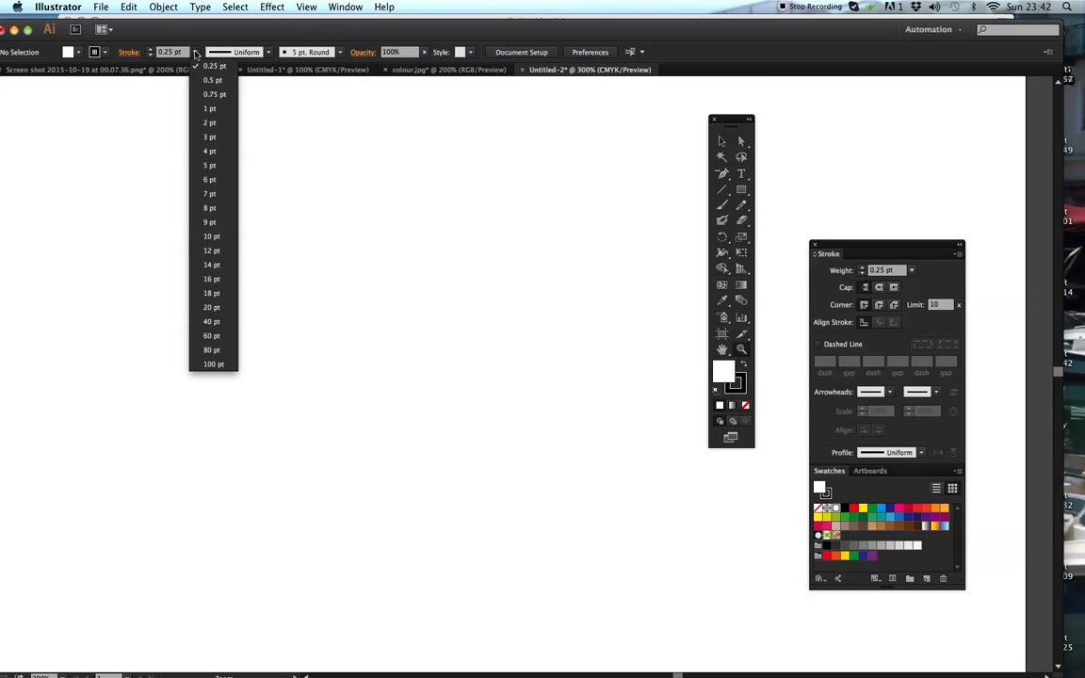
click(203, 100)
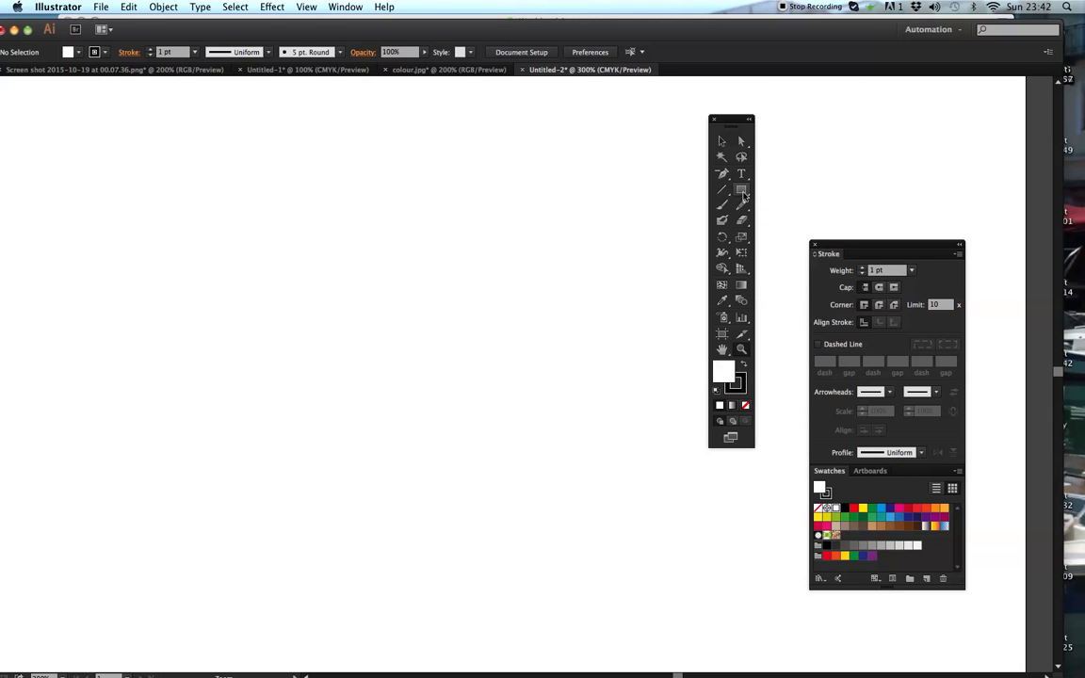
click(746, 191)
drag(753, 192, 787, 223)
drag(337, 260, 374, 297)
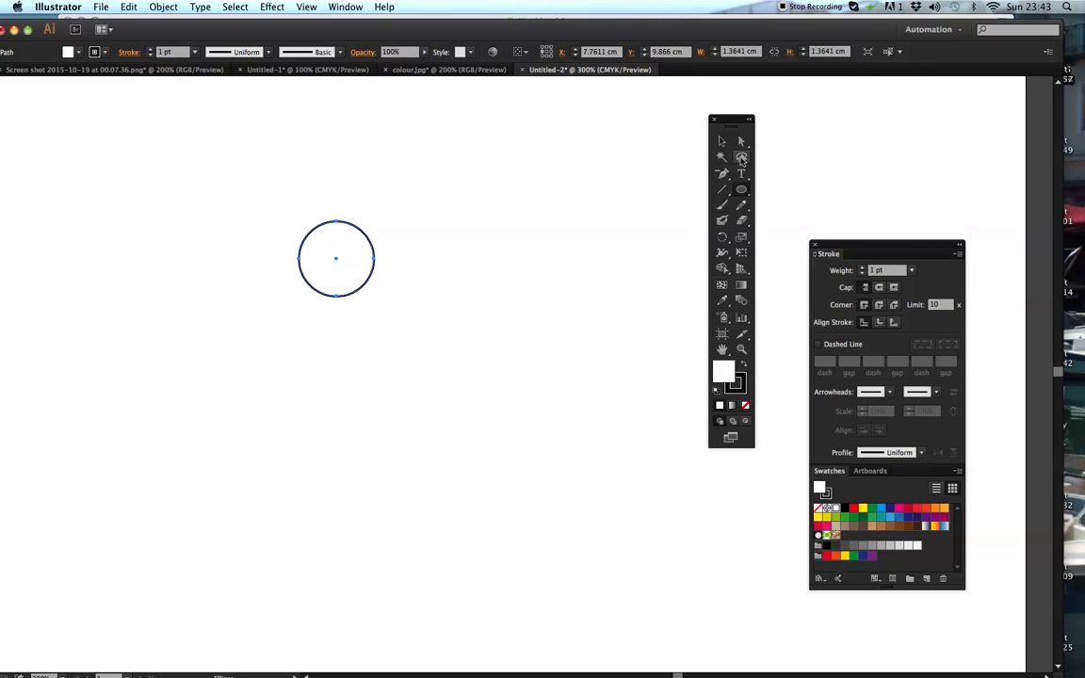
- Add a smaller concentric copy of the circle, about 0.89 cm in diameter, inside the first one
click(721, 142)
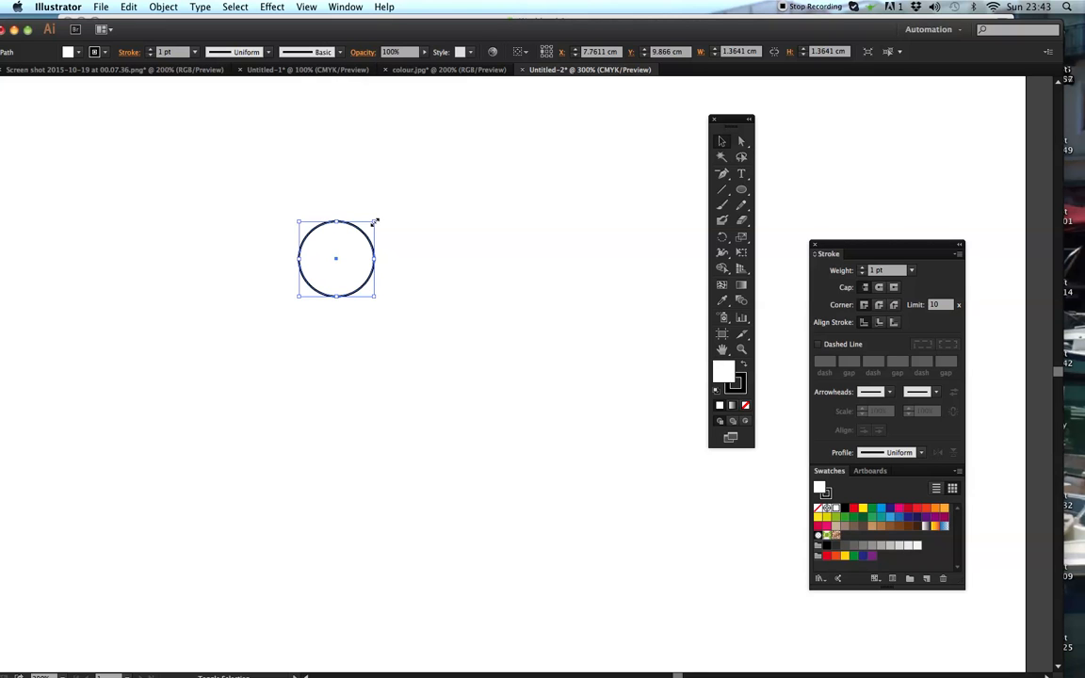
drag(375, 220, 362, 235)
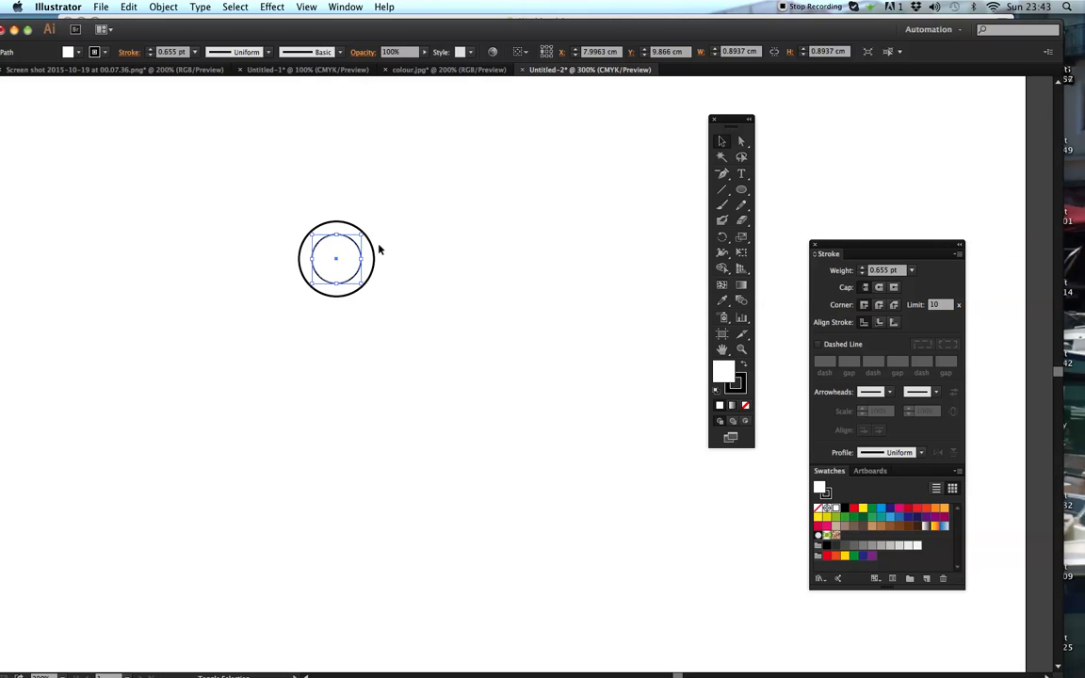
click(461, 260)
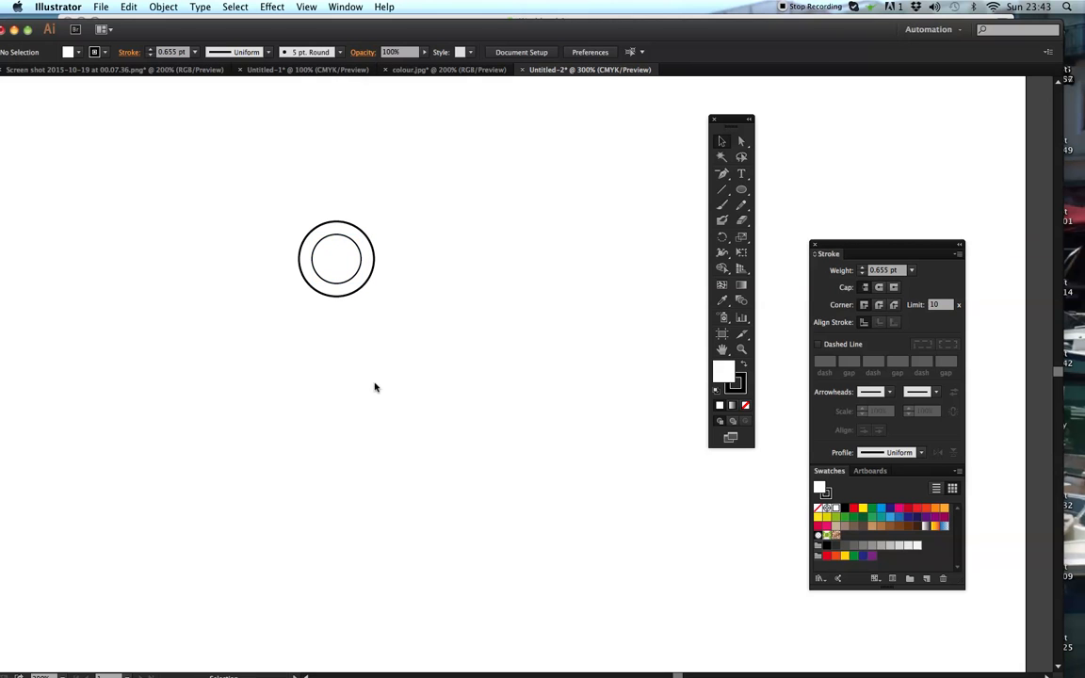
- Draw a long vertical rectangle about 0.9 cm wide and 10.85 cm high, running down from the middle of the inner circle
key(super+minus)
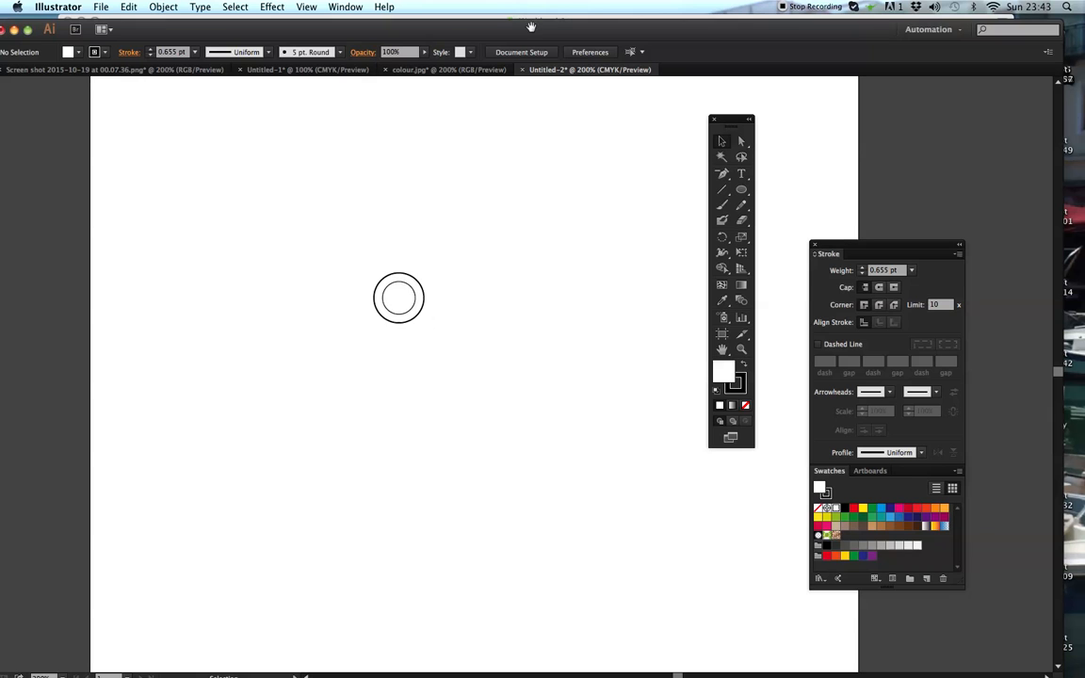
mouse_move(461, 308)
mouse_down()
mouse_move(441, 313)
mouse_move(465, 300)
mouse_up()
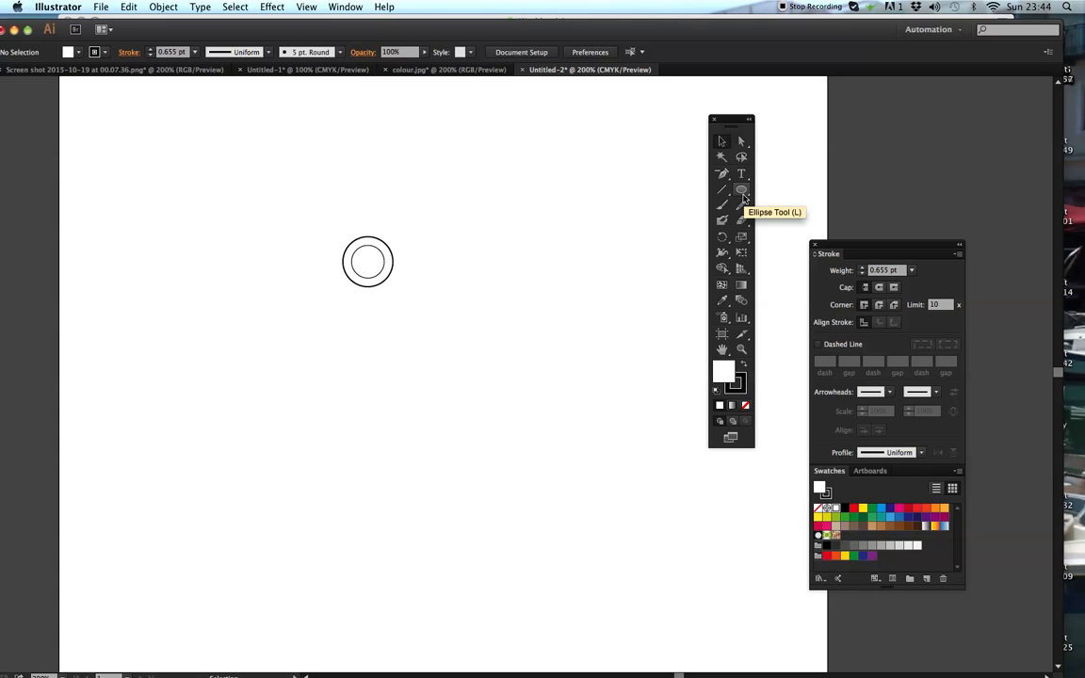
drag(744, 192, 776, 193)
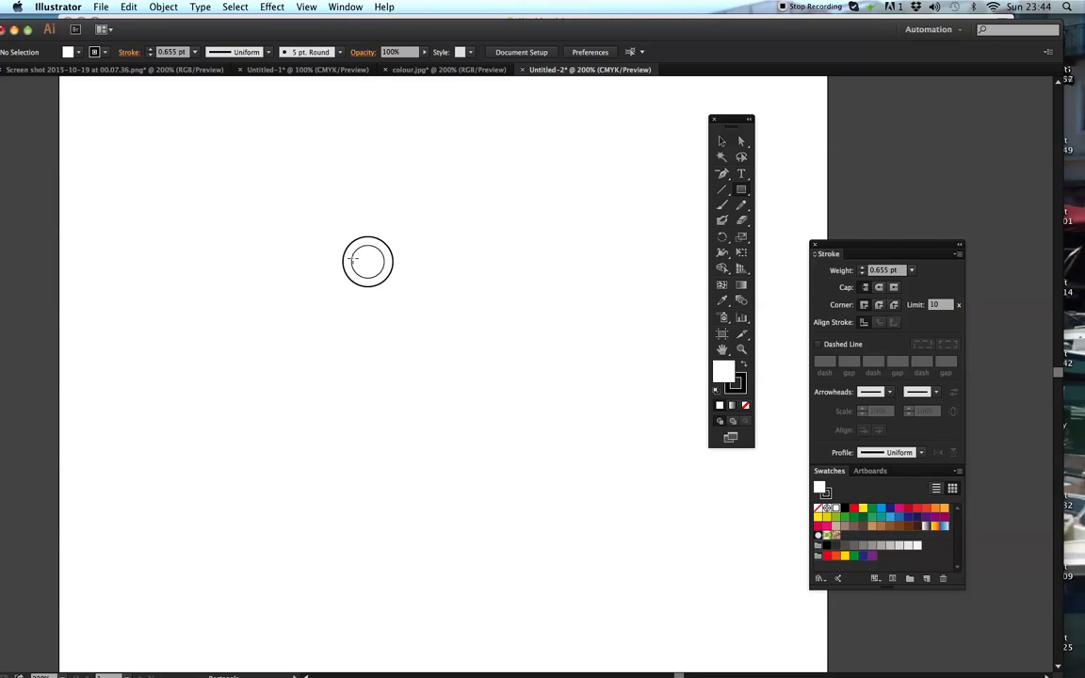
mouse_move(353, 261)
mouse_down()
mouse_move(367, 273)
mouse_move(379, 330)
mouse_move(390, 448)
mouse_move(374, 530)
mouse_move(384, 659)
mouse_up()
click(742, 349)
click(391, 278)
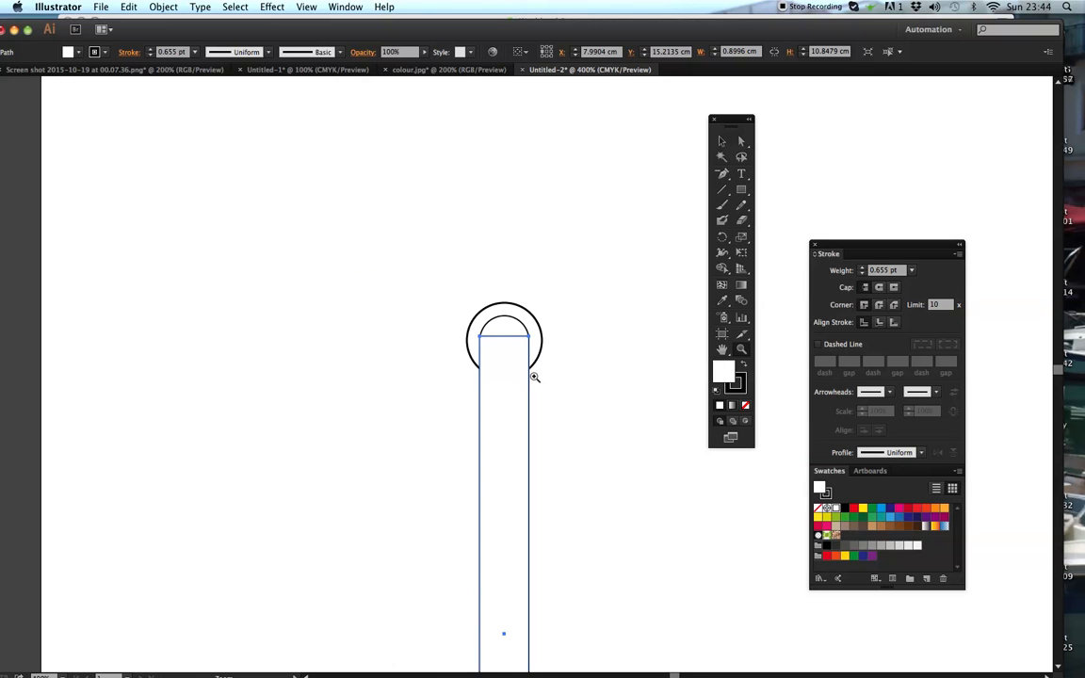
- Narrow the long rectangle to about 0.83 cm wide, keeping it centred under the circles
click(509, 384)
click(721, 142)
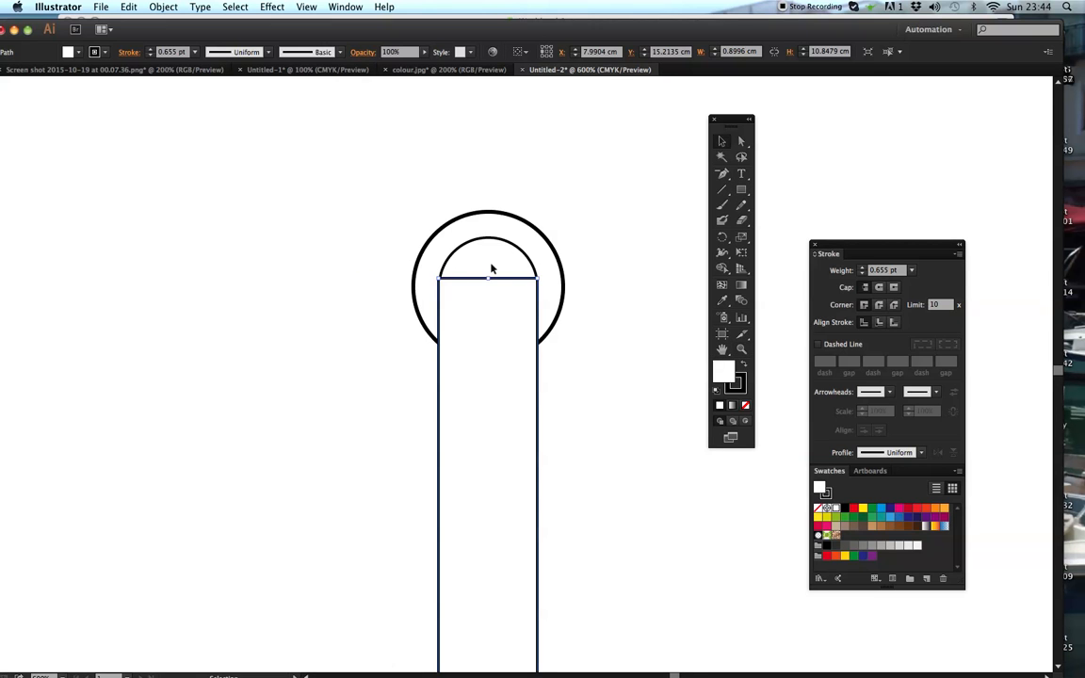
drag(410, 401, 551, 443)
key(super+minus)
key(super+minus)
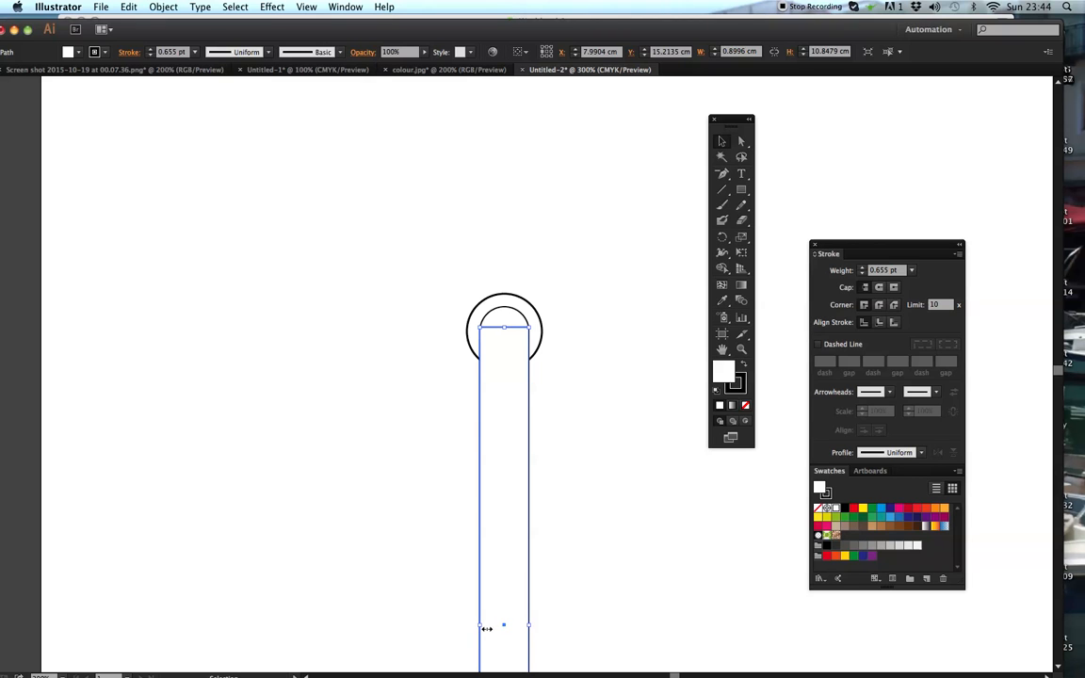
drag(487, 626, 516, 624)
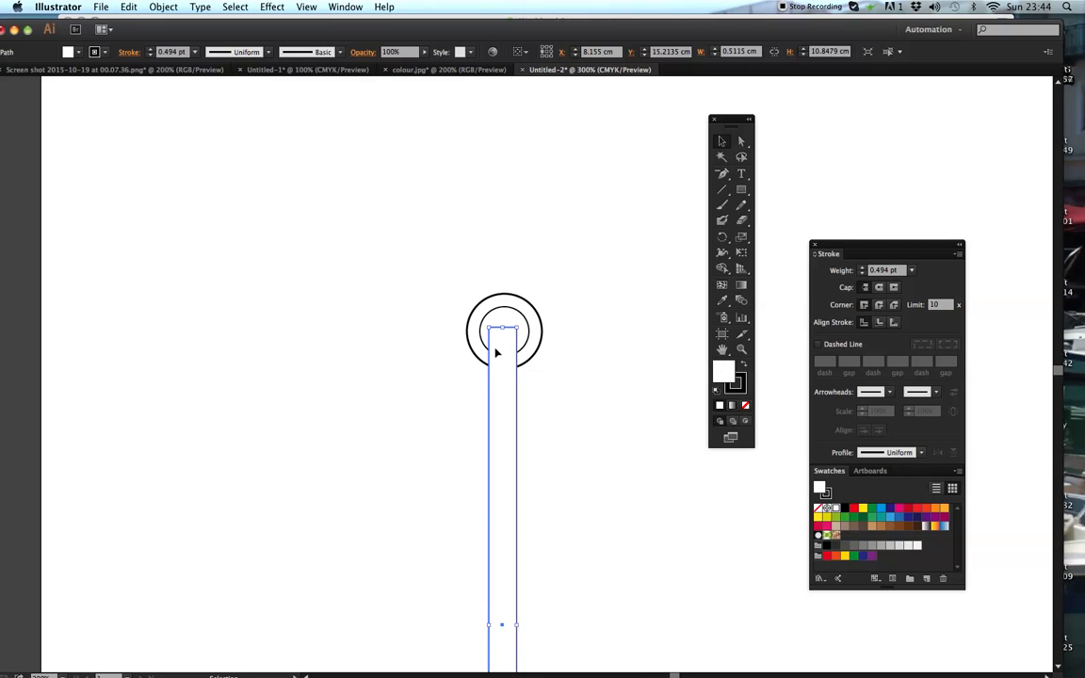
mouse_move(516, 625)
mouse_down()
mouse_move(528, 627)
mouse_move(480, 626)
mouse_up()
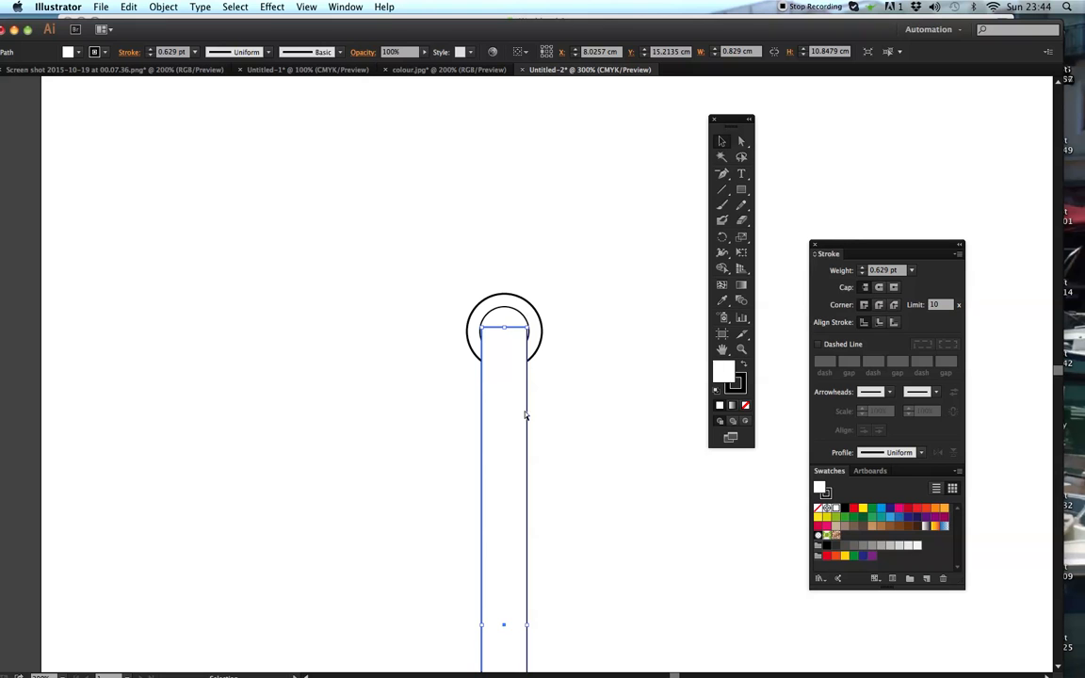
key(a)
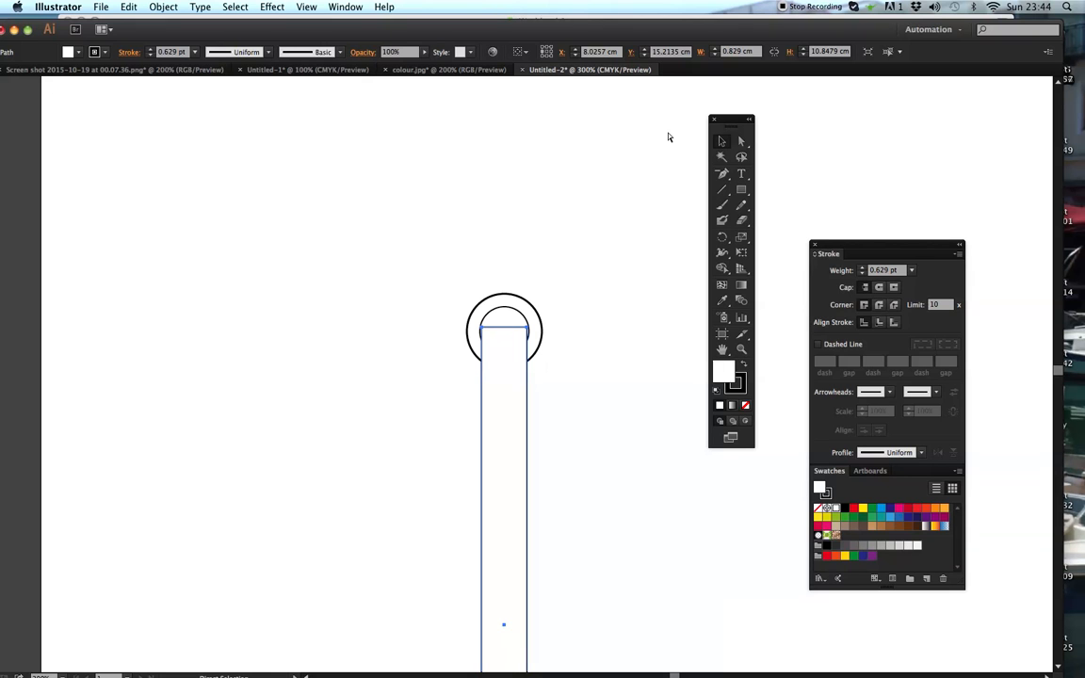
key(super+minus)
key(super+minus)
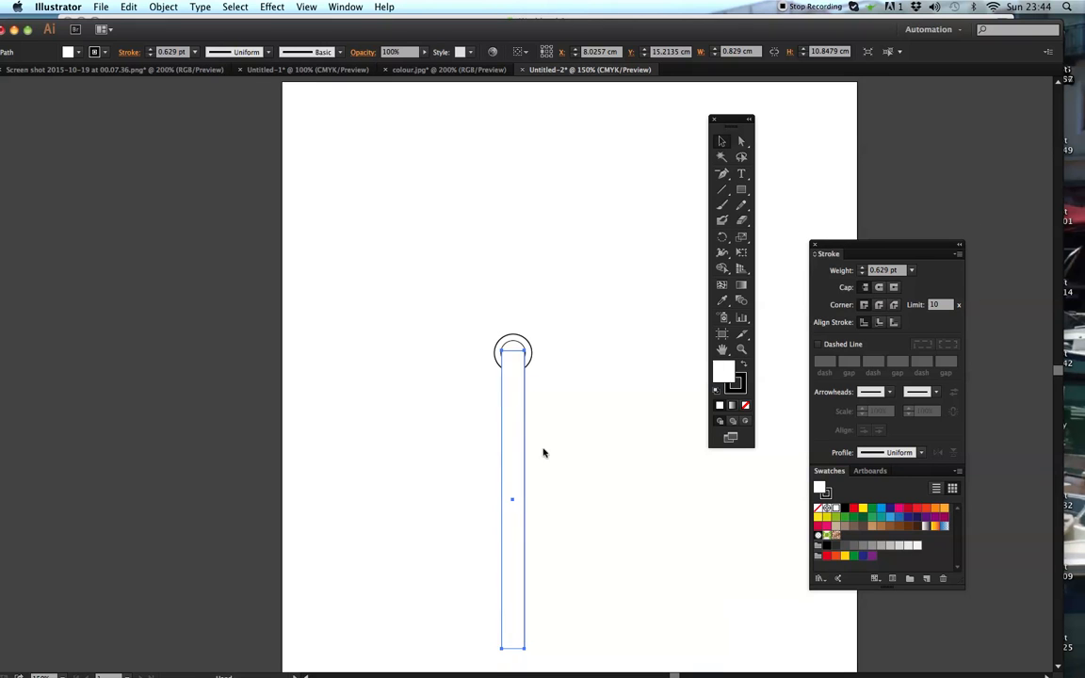
- Draw a small rectangle about 0.39 cm wide and 1.09 cm high, centred directly below the long rectangle's bottom edge
drag(574, 471, 494, 379)
click(741, 349)
click(490, 386)
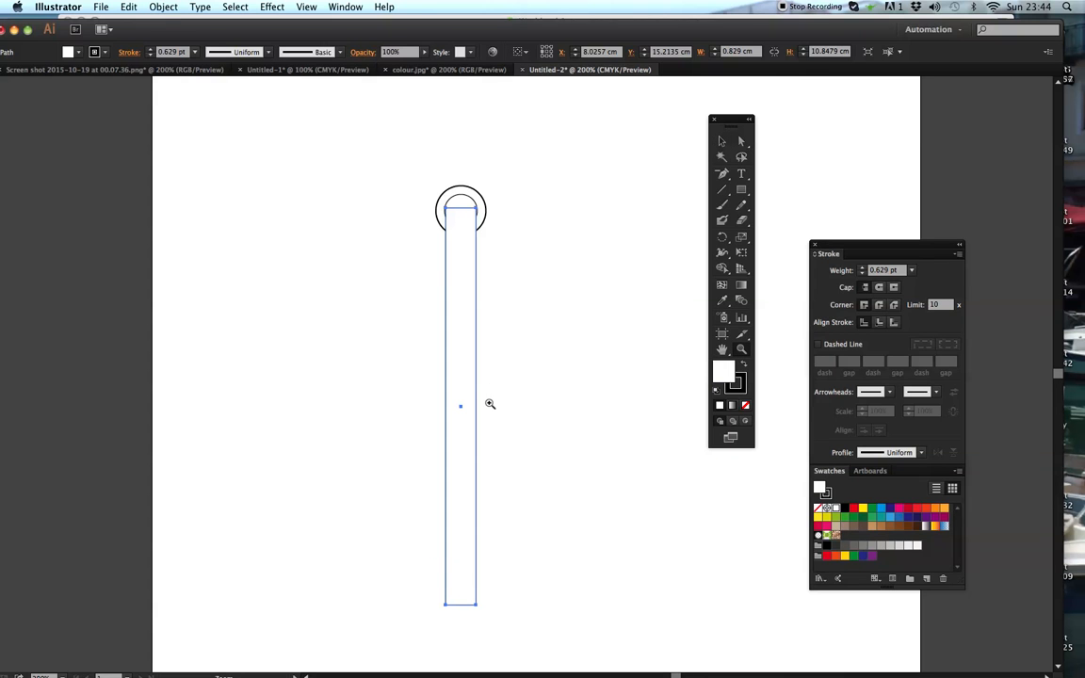
click(479, 474)
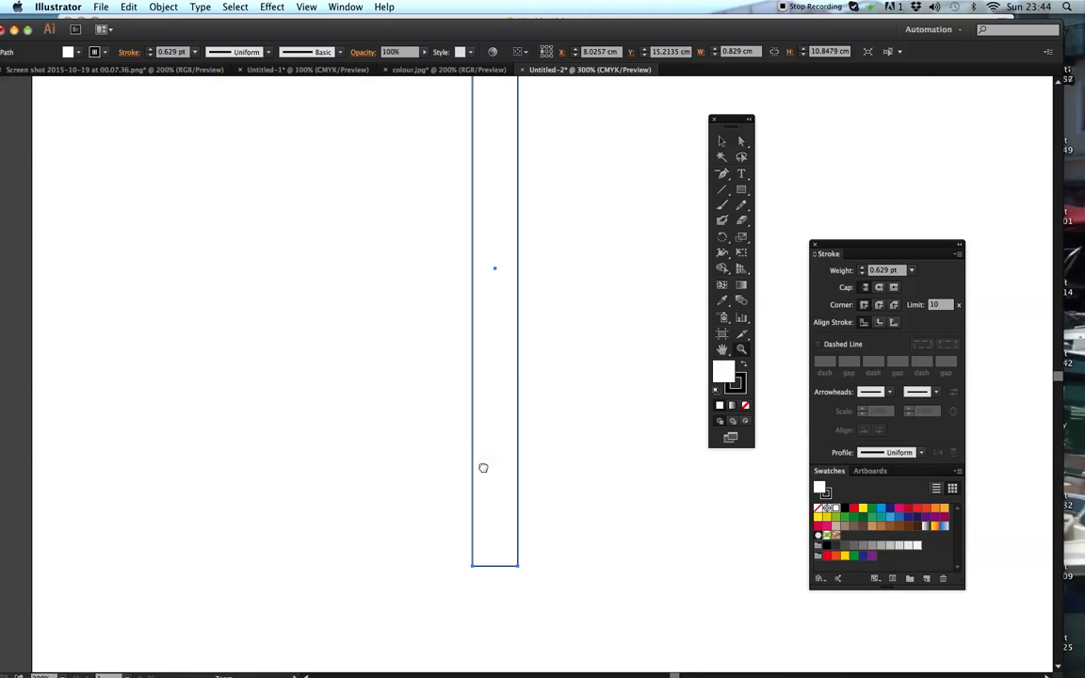
drag(513, 349, 504, 273)
key(v)
key(super+z)
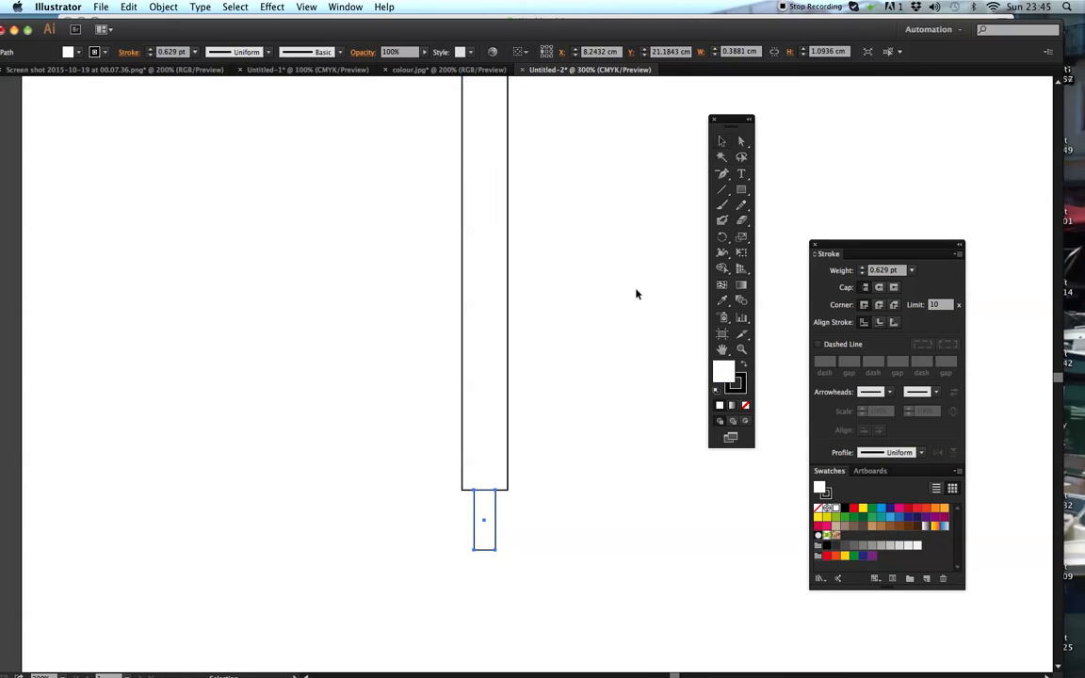
- Widen the small rectangle slightly, keeping it centred below the long rectangle, and deselect it
click(453, 516)
mouse_move(453, 504)
mouse_down()
mouse_move(504, 547)
mouse_move(475, 522)
mouse_move(493, 521)
mouse_move(494, 551)
mouse_move(497, 521)
mouse_move(474, 523)
mouse_up()
click(504, 526)
click(527, 499)
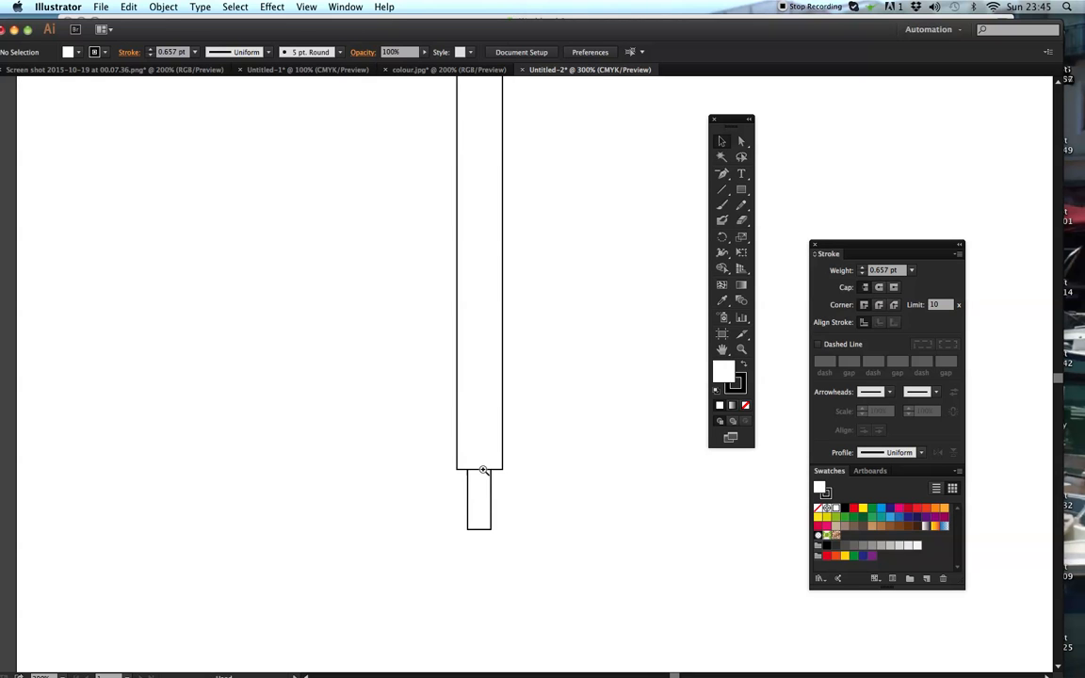
- Convert both bottom corners of the long rectangle into curved points with the Anchor Point tool
scroll(487, 485, down, 2)
click(494, 452)
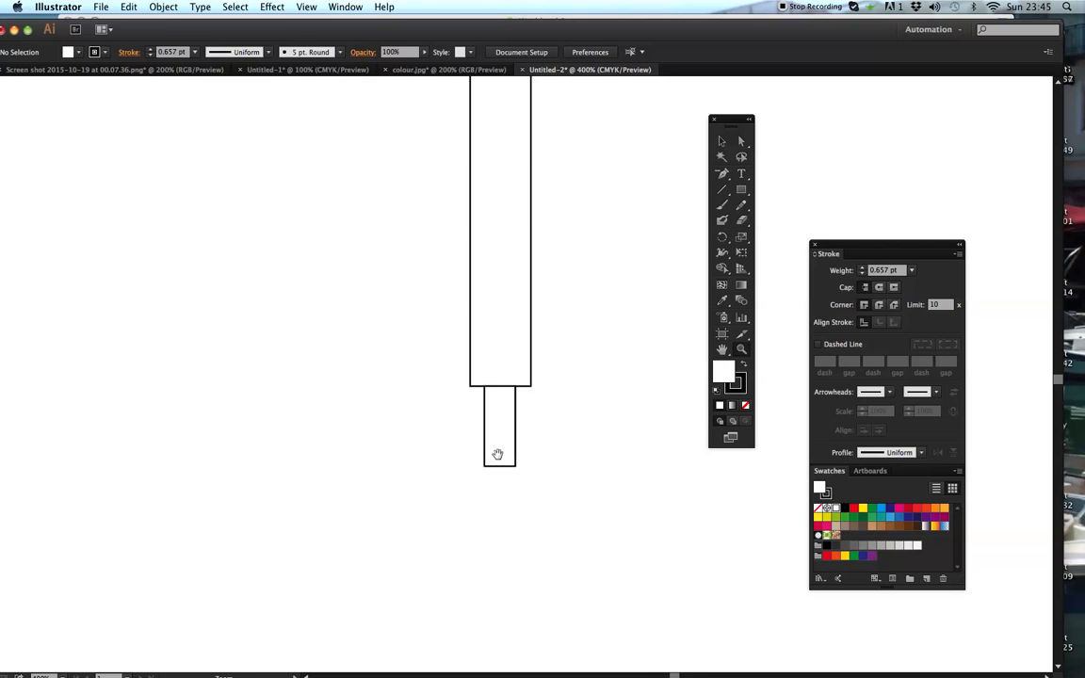
click(722, 174)
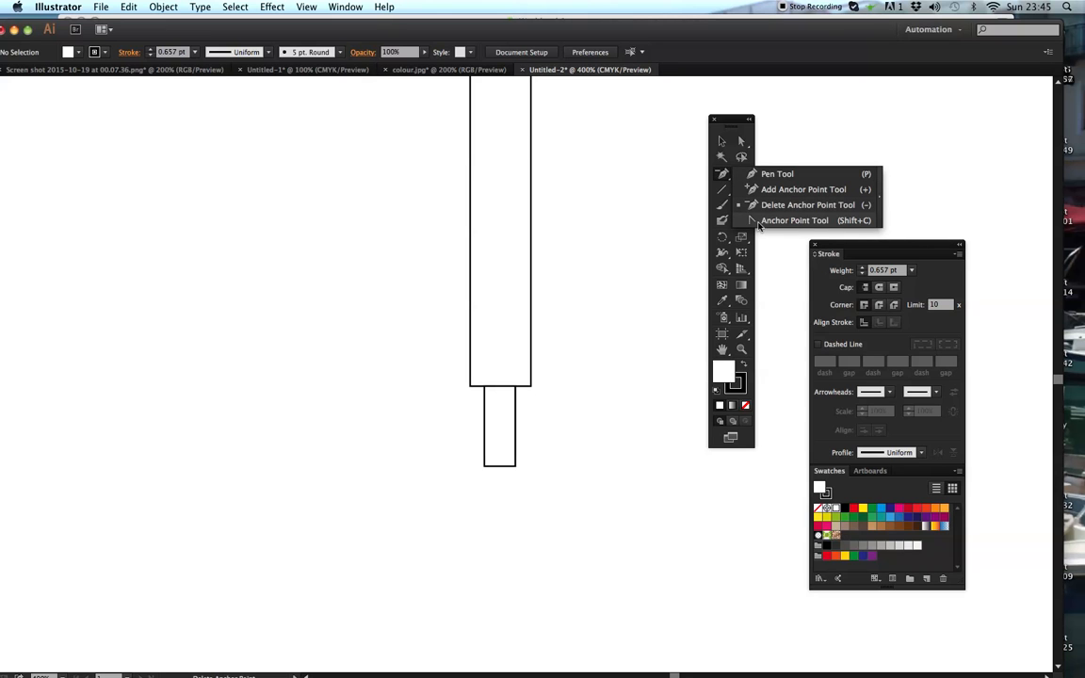
click(761, 220)
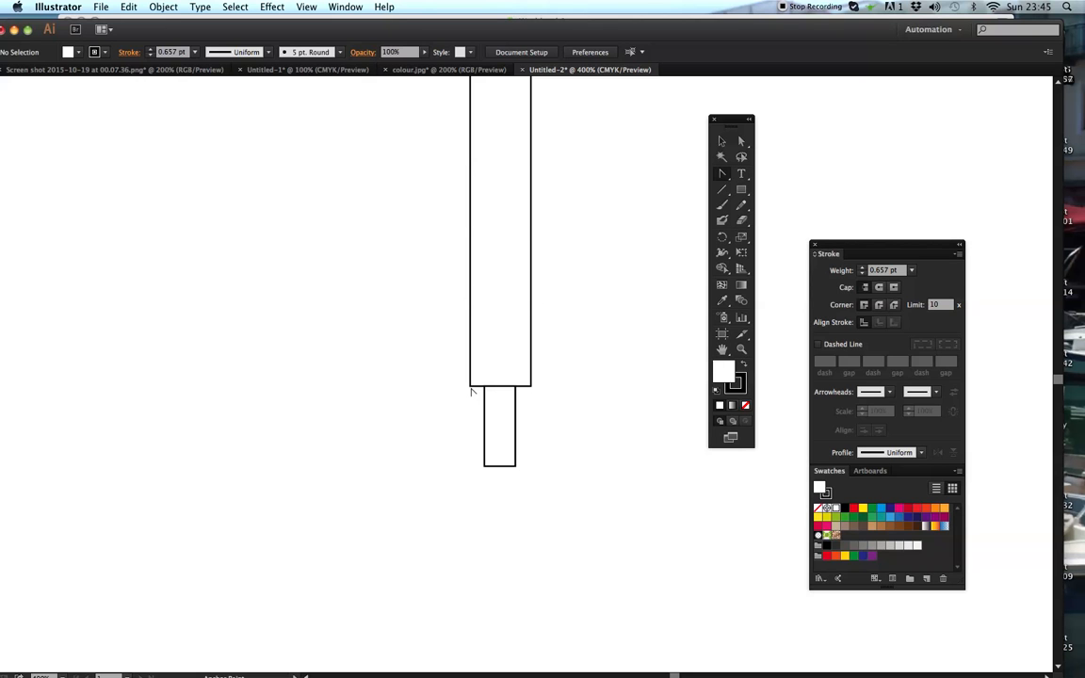
click(742, 348)
click(518, 382)
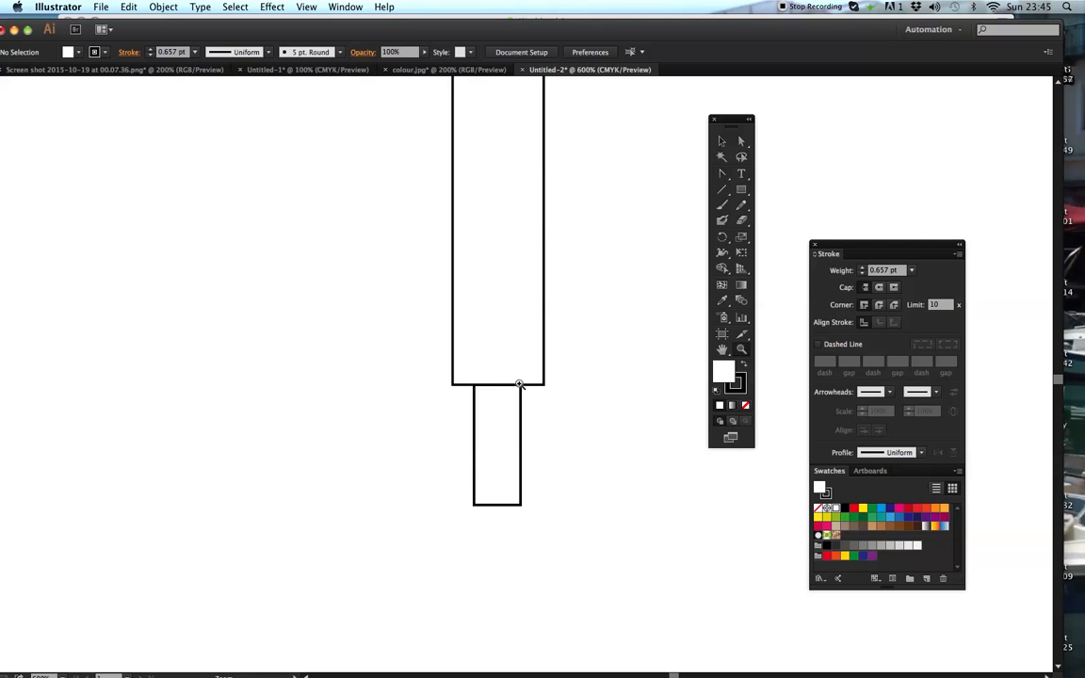
click(515, 378)
key(shift+c)
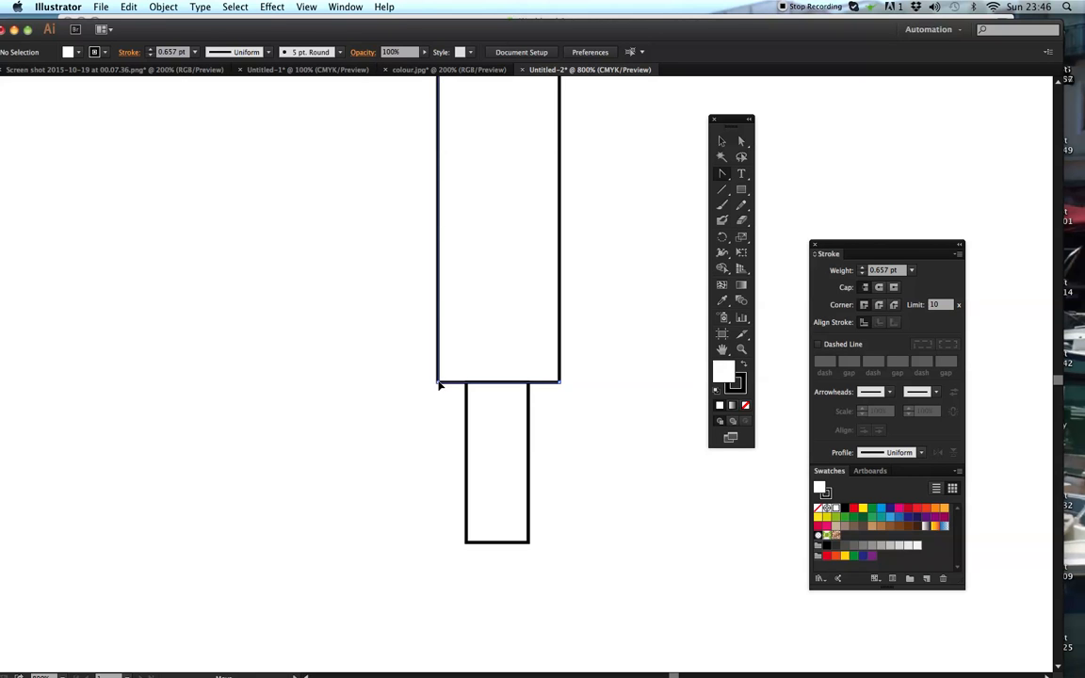
drag(438, 384, 415, 335)
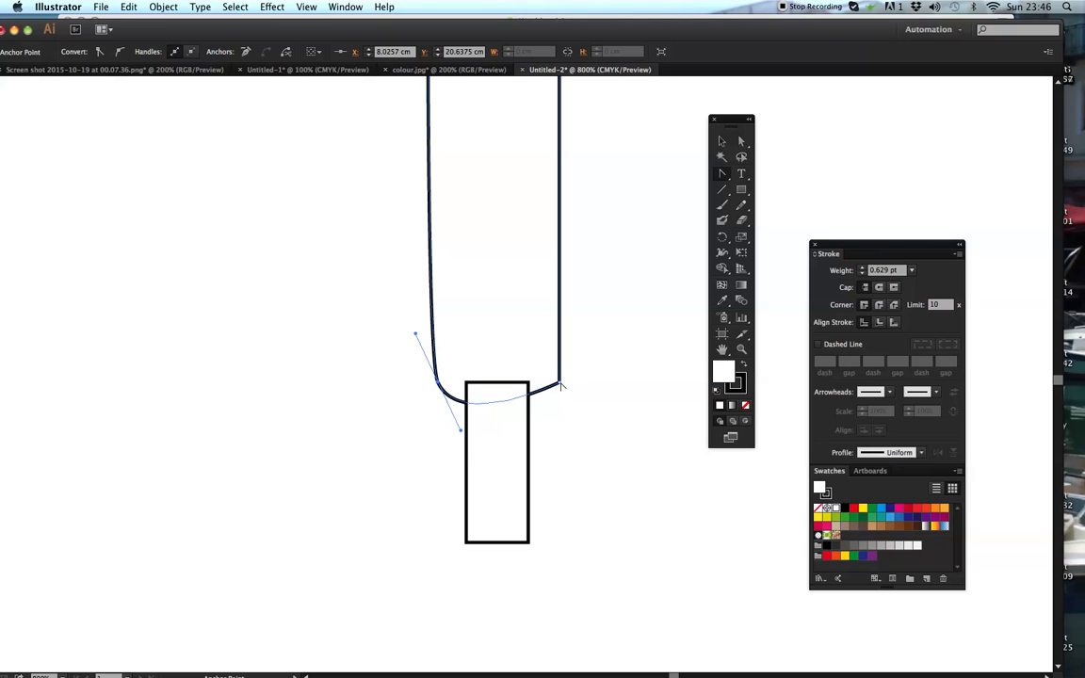
click(563, 385)
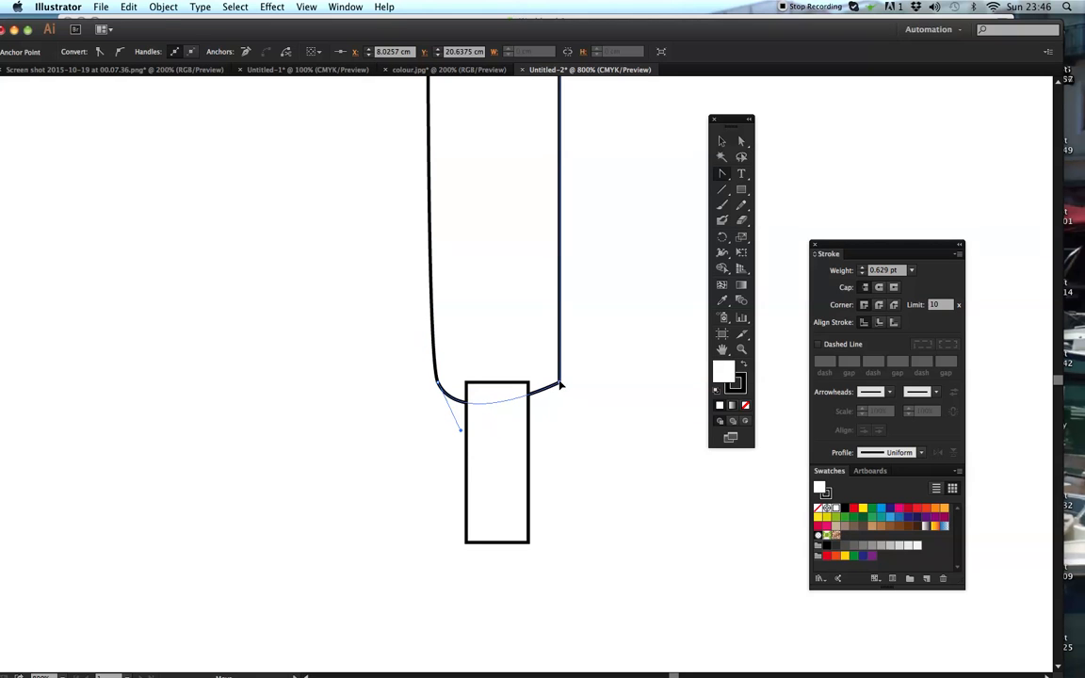
drag(563, 385, 530, 414)
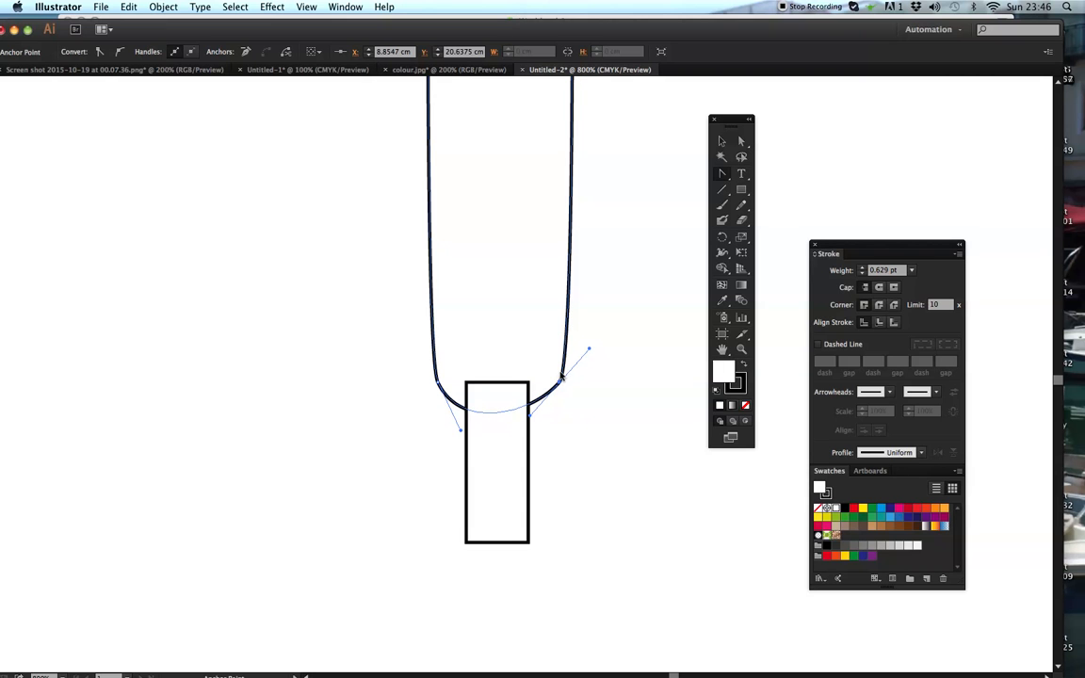
- Move the long shape's two bottom anchor points onto the small rectangle's top corners and adjust their handles so the sides taper symmetrically
key(a)
drag(438, 386, 465, 382)
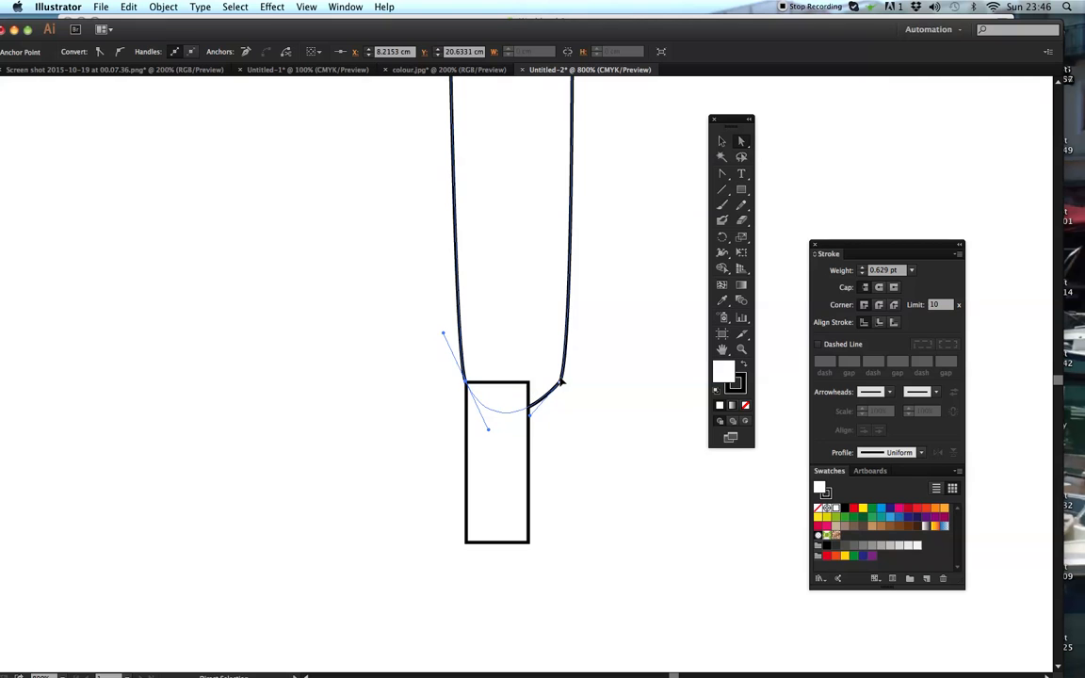
drag(560, 383, 577, 347)
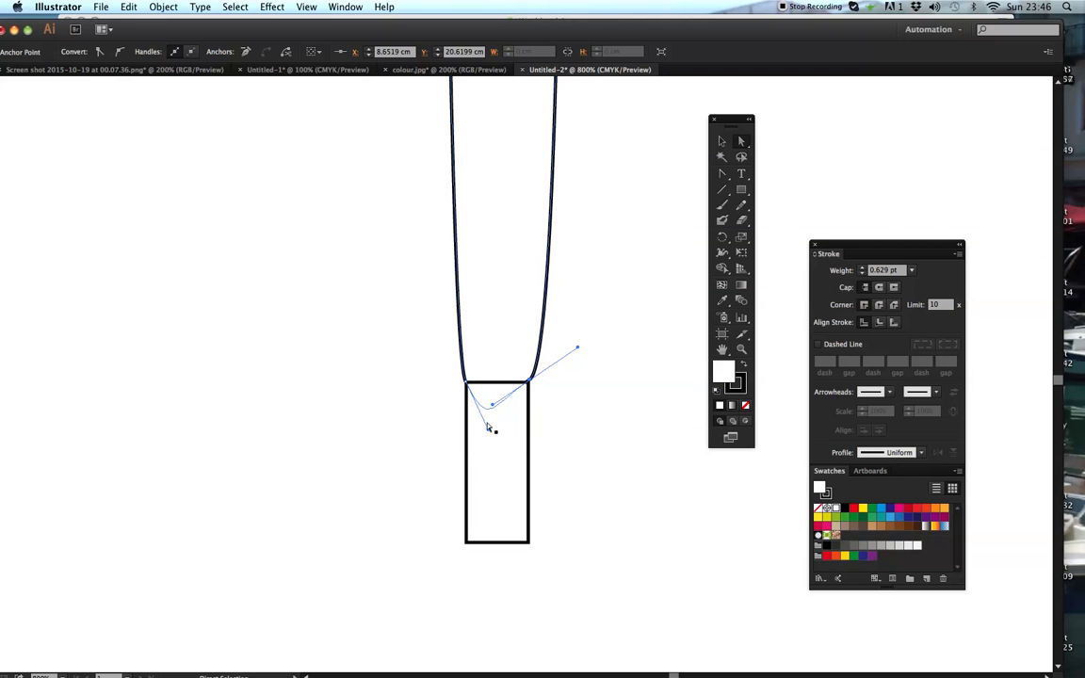
mouse_move(465, 385)
mouse_down()
mouse_move(446, 337)
mouse_move(419, 329)
mouse_up()
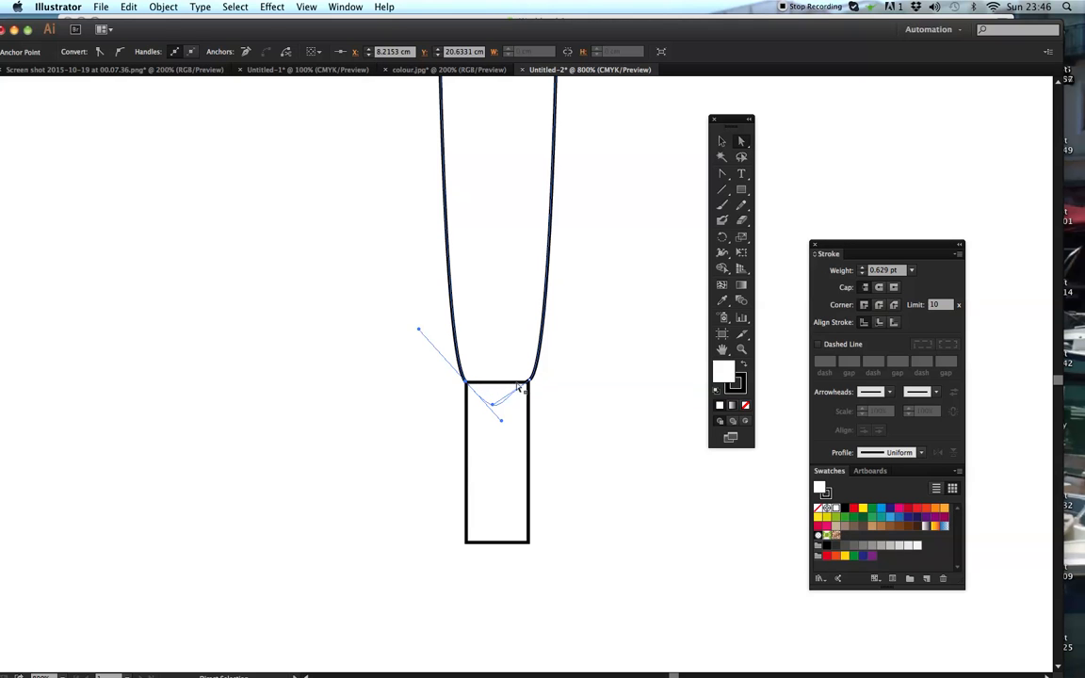
drag(529, 383, 583, 353)
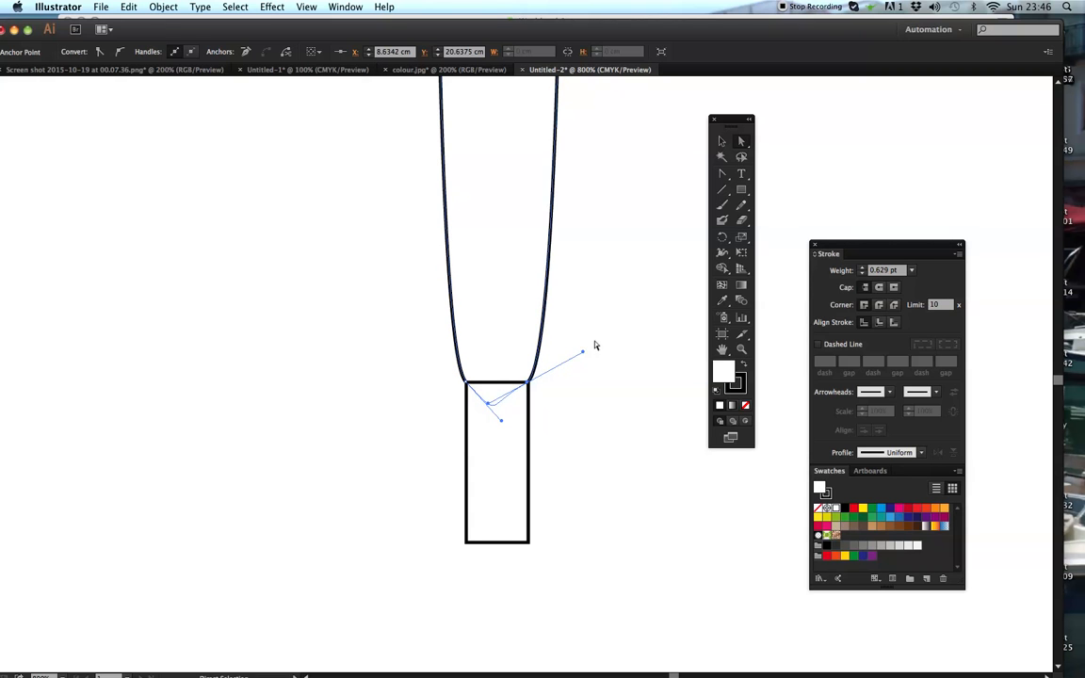
click(599, 348)
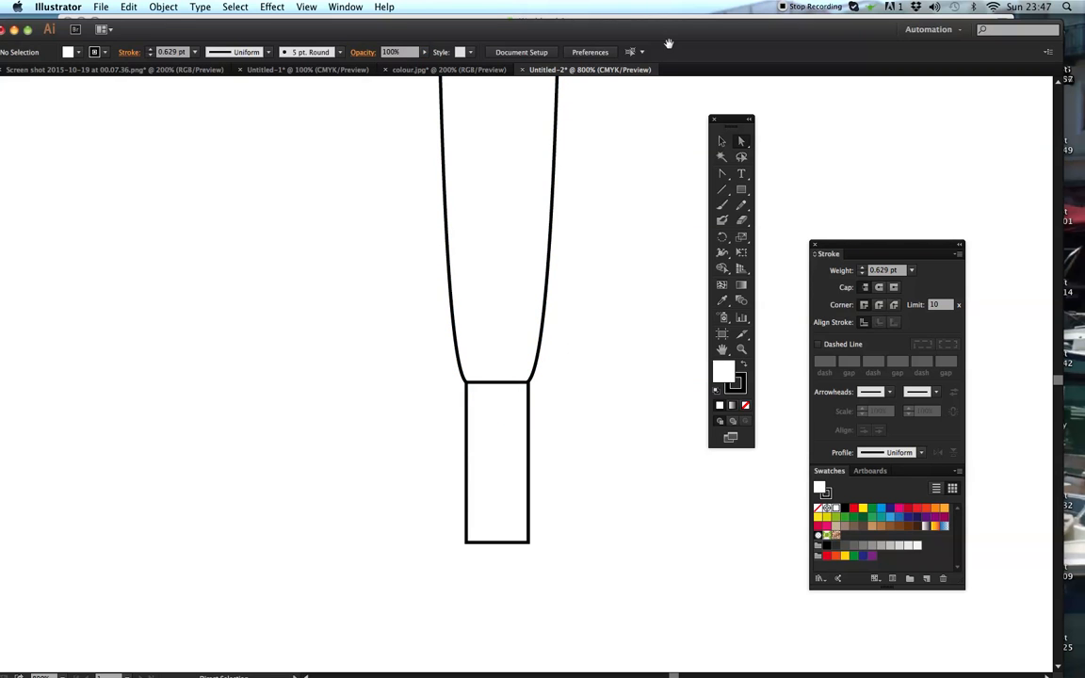
key(super+minus)
scroll(534, 247, up, 10)
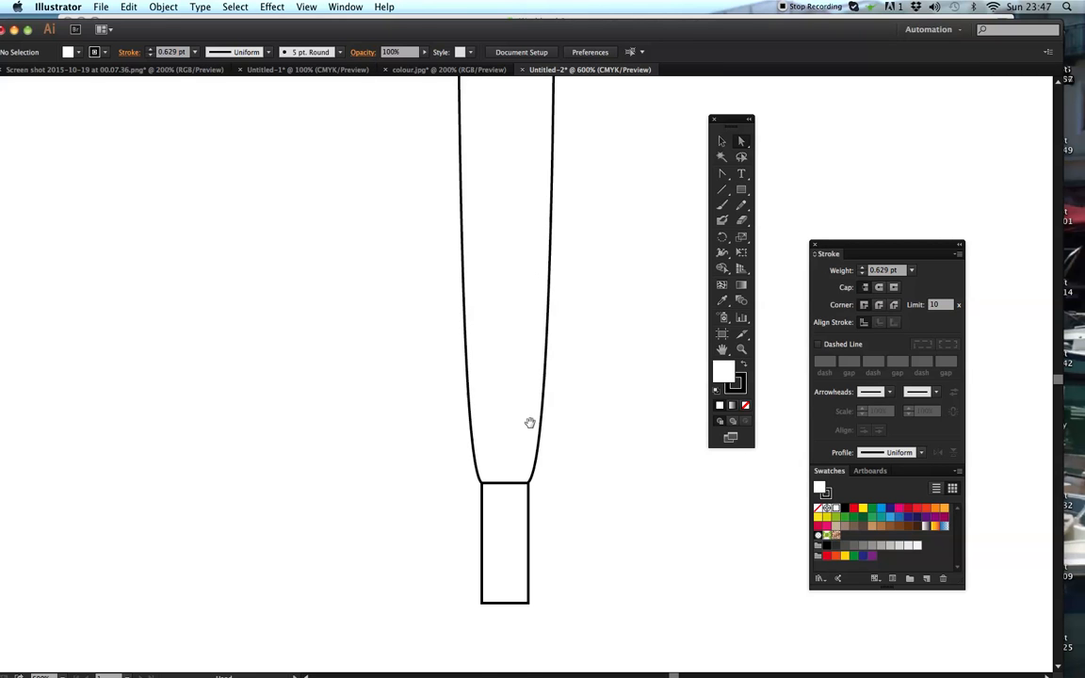
- Delete the straight top edge of the long tapered shape, leaving its upper end open inside the ring
scroll(536, 232, up, 10)
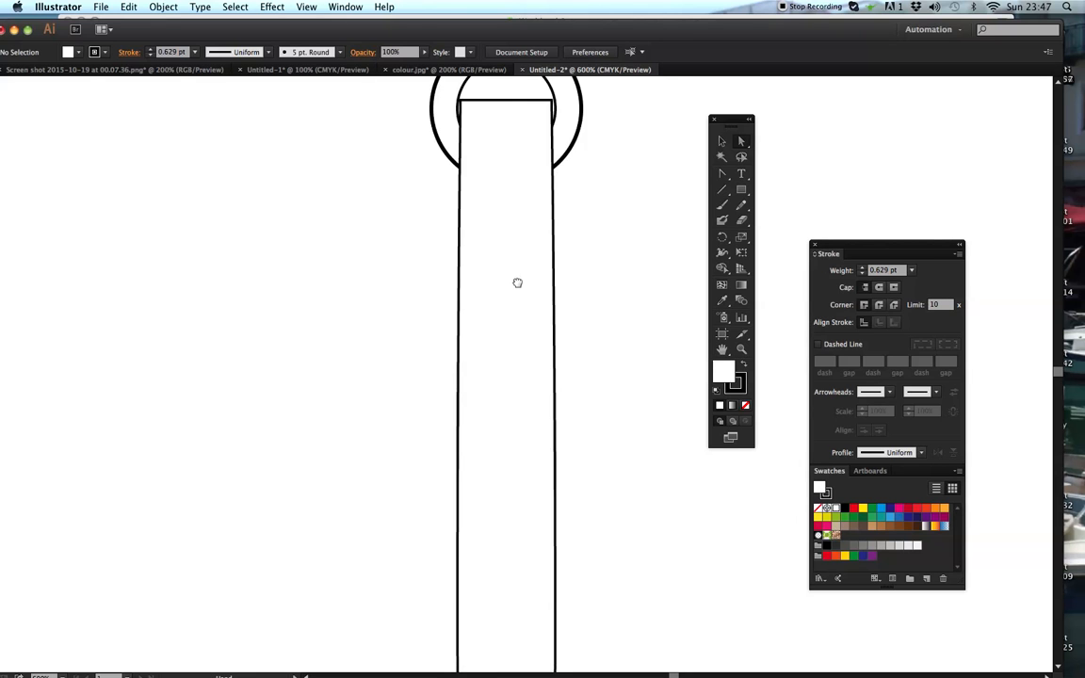
scroll(513, 325, right, 1)
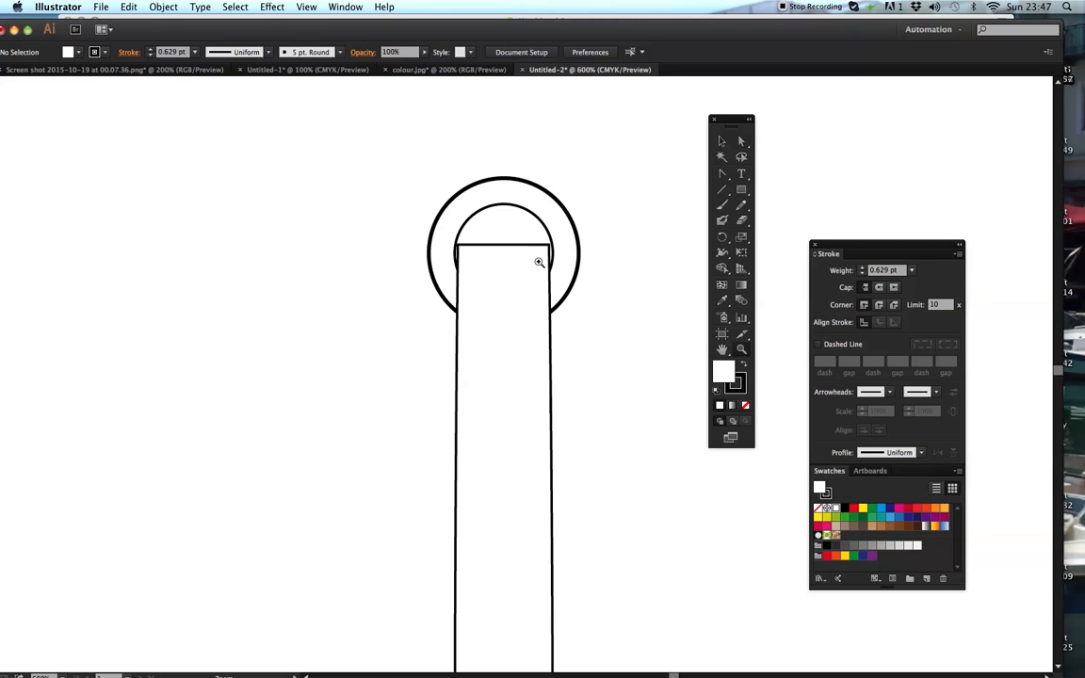
click(563, 296)
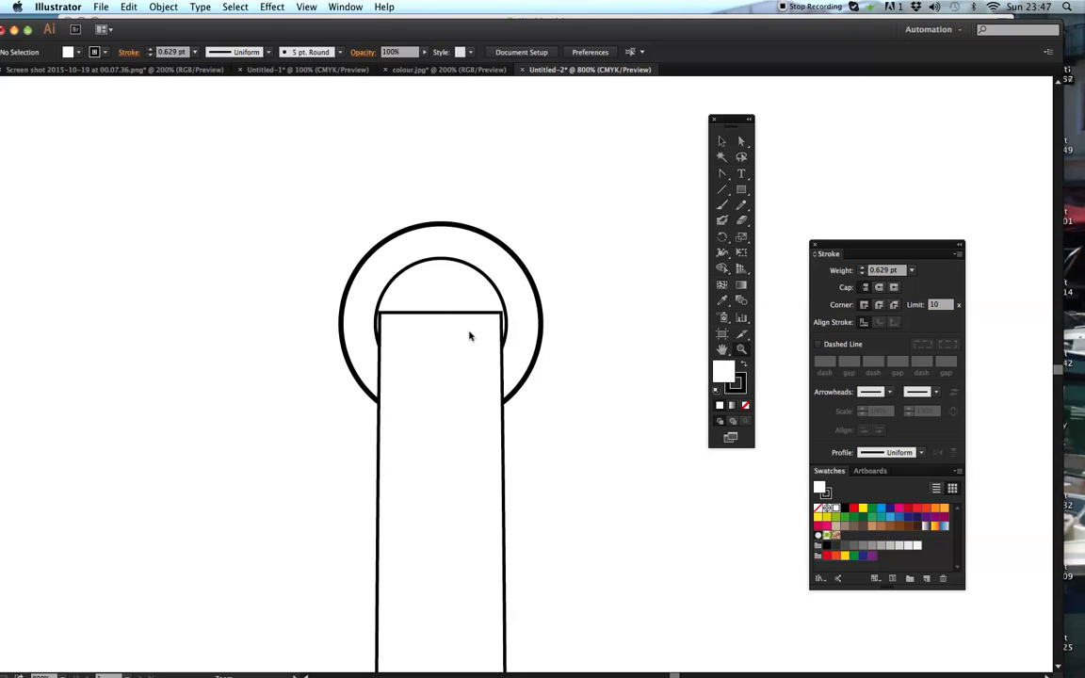
click(741, 140)
click(438, 316)
click(443, 399)
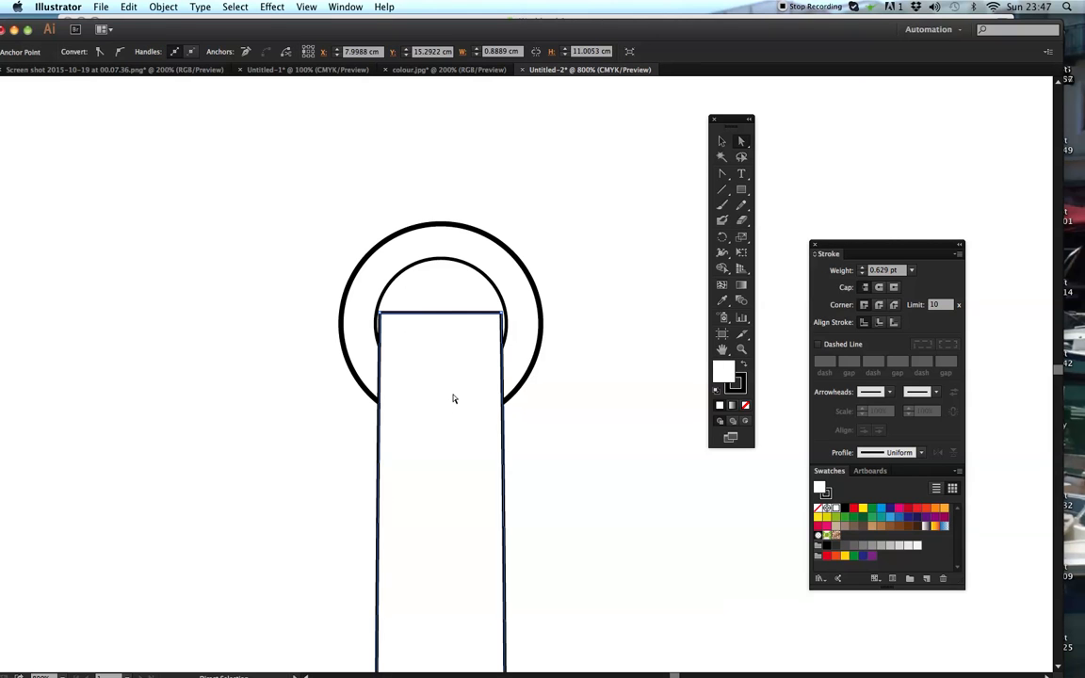
key(Delete)
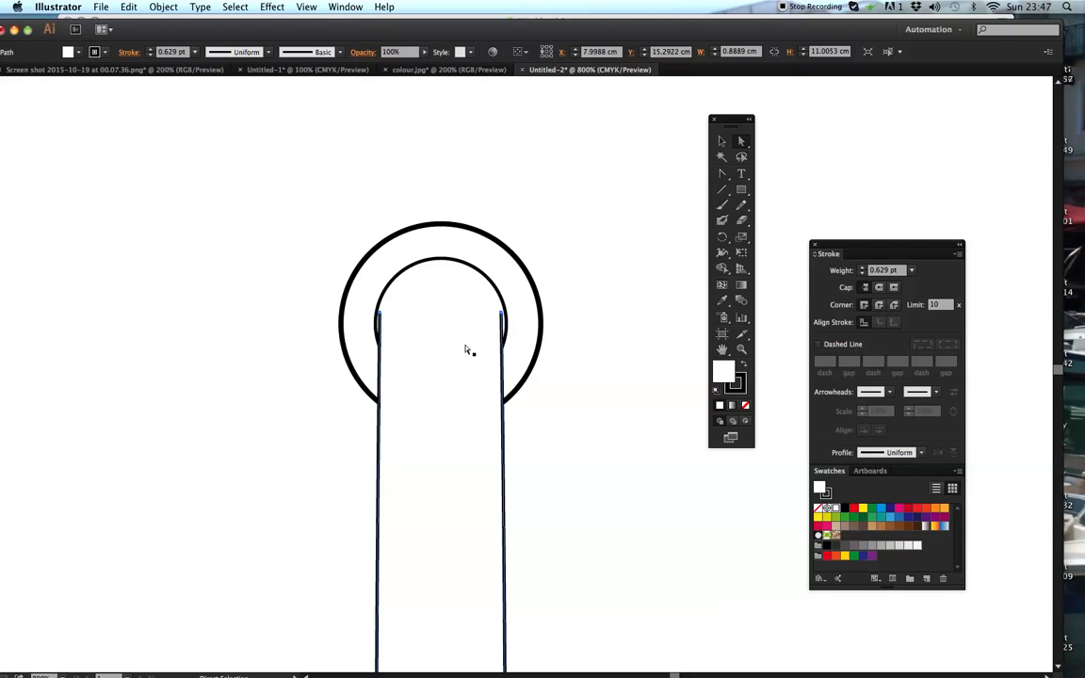
- Close the long shape's open top with a curved Pen tool segment between its two upper endpoints
drag(722, 173, 745, 175)
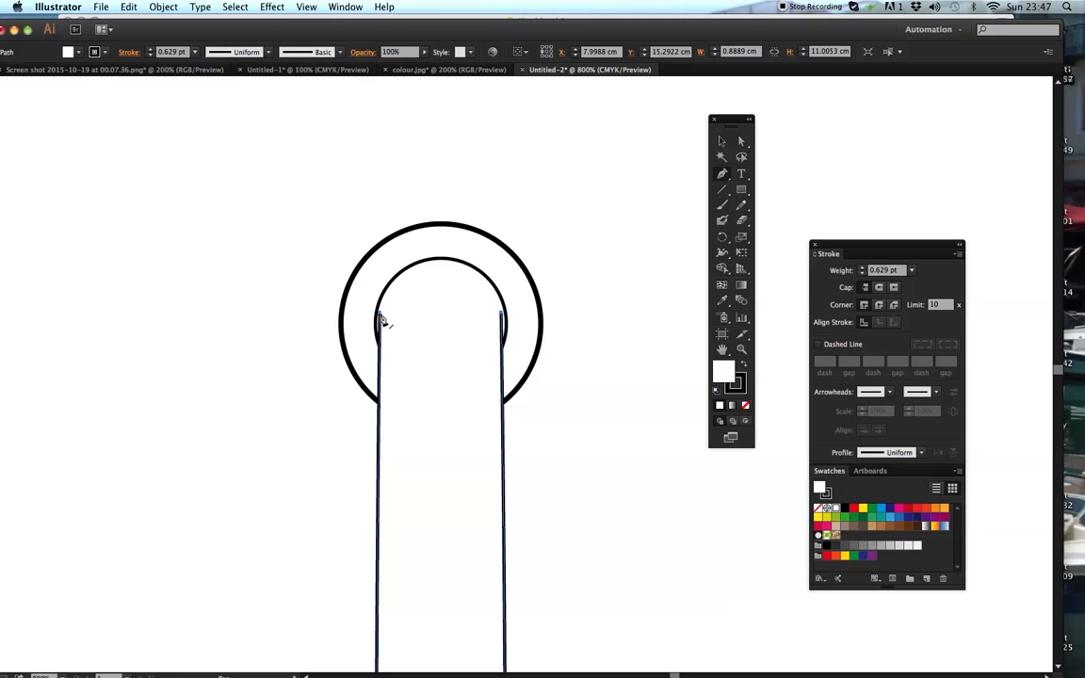
click(381, 319)
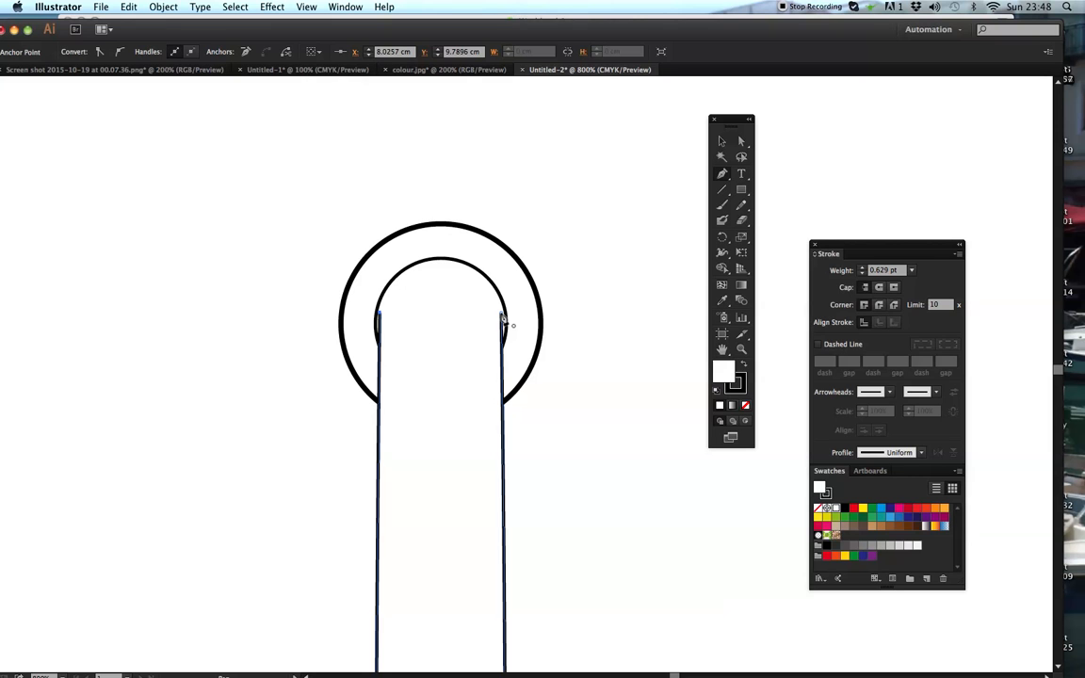
mouse_move(502, 318)
mouse_down()
mouse_move(564, 421)
mouse_move(579, 426)
mouse_move(568, 429)
mouse_up()
- Raise the long shape's two upper anchor points slightly and adjust the curve handle so the rounded top follows the inner circle
click(740, 142)
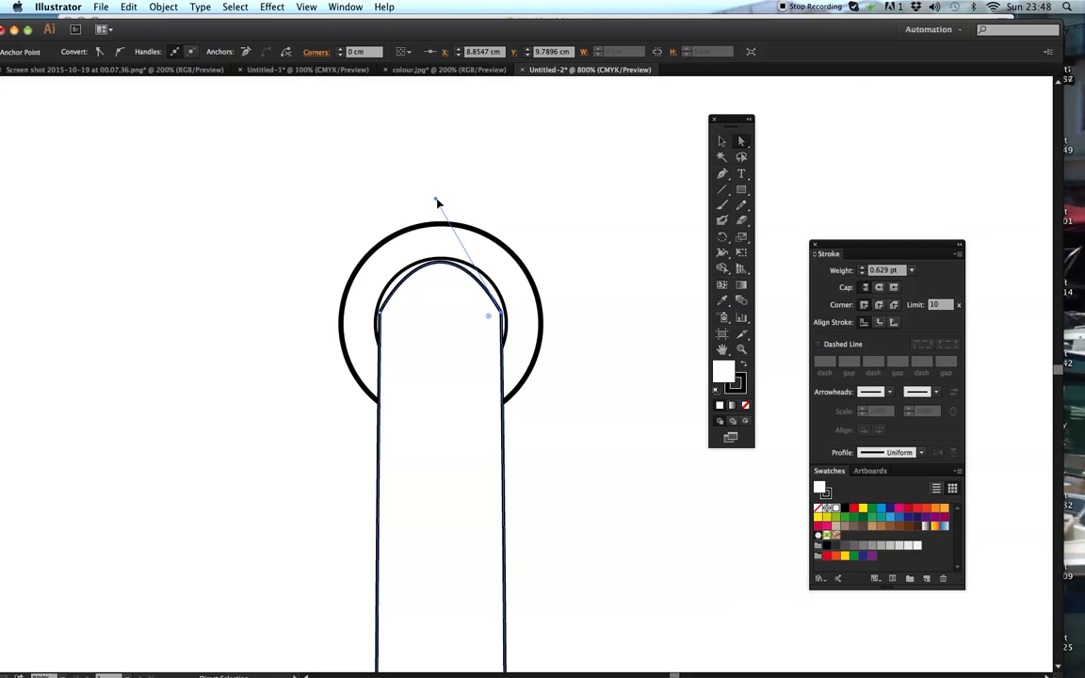
mouse_move(436, 202)
mouse_down()
mouse_move(404, 208)
mouse_move(446, 214)
mouse_up()
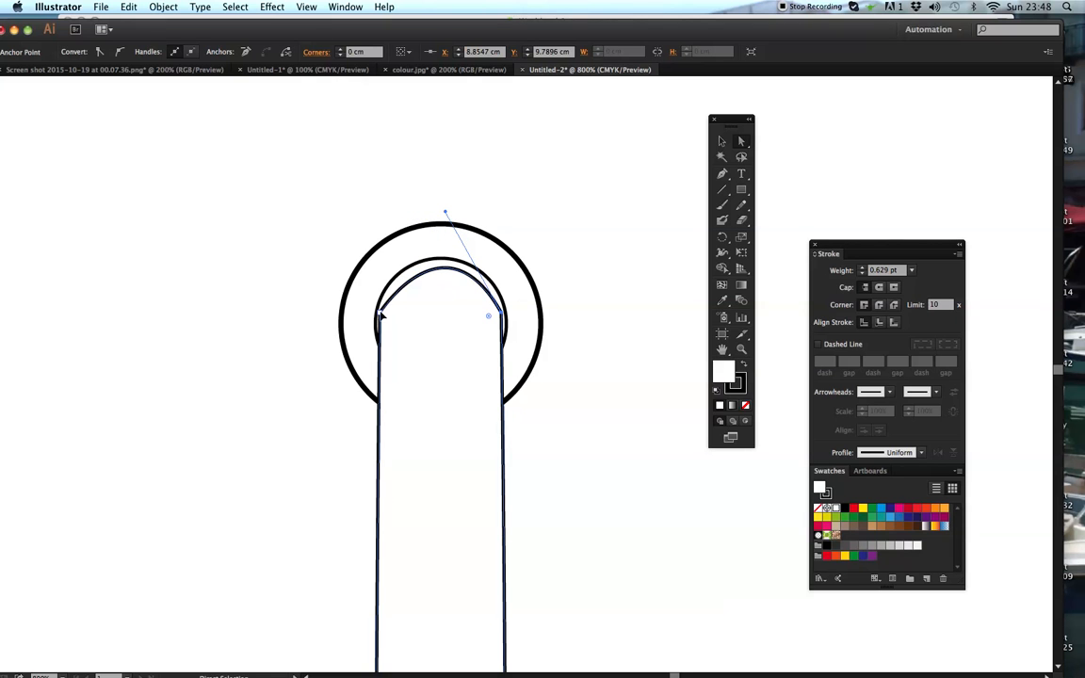
drag(382, 312, 382, 302)
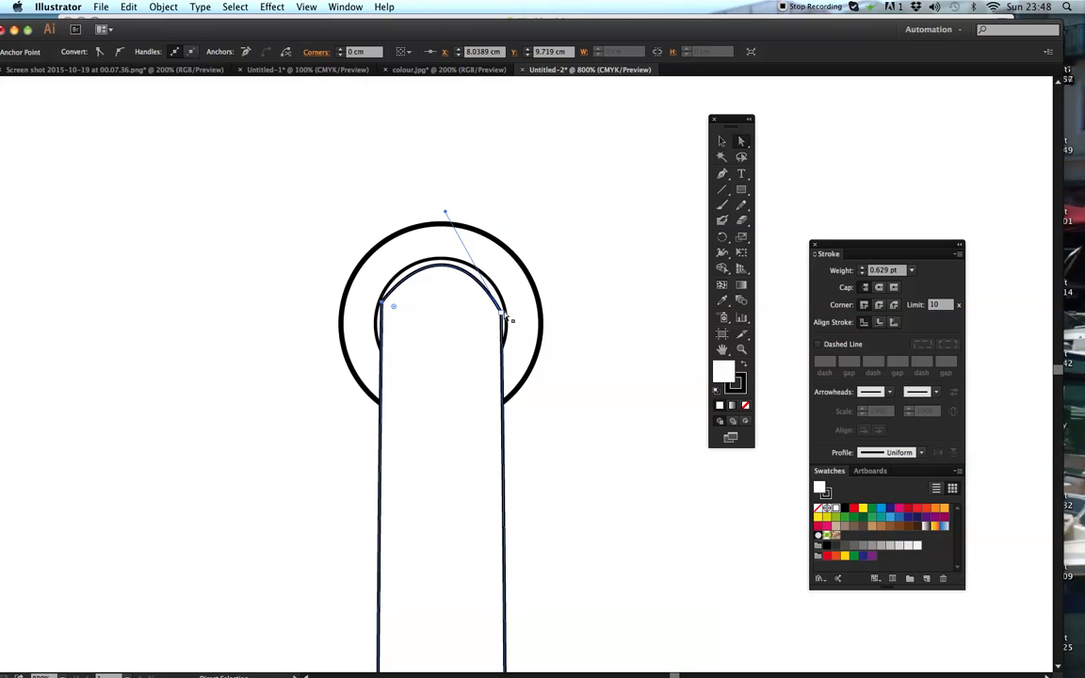
drag(501, 312, 502, 304)
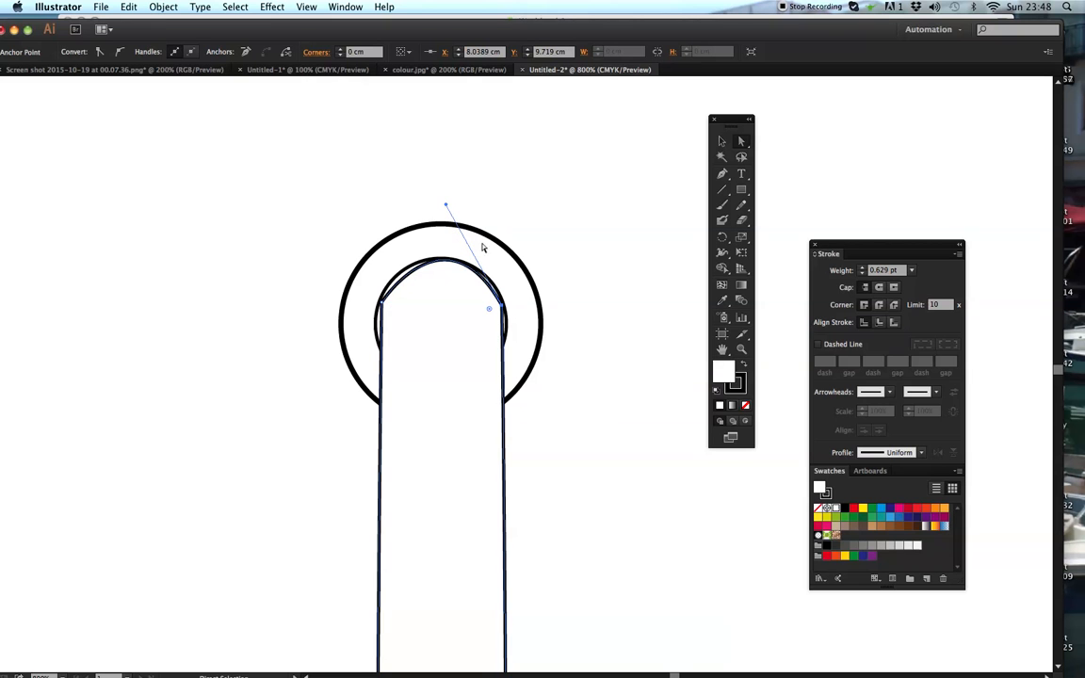
drag(447, 205, 438, 212)
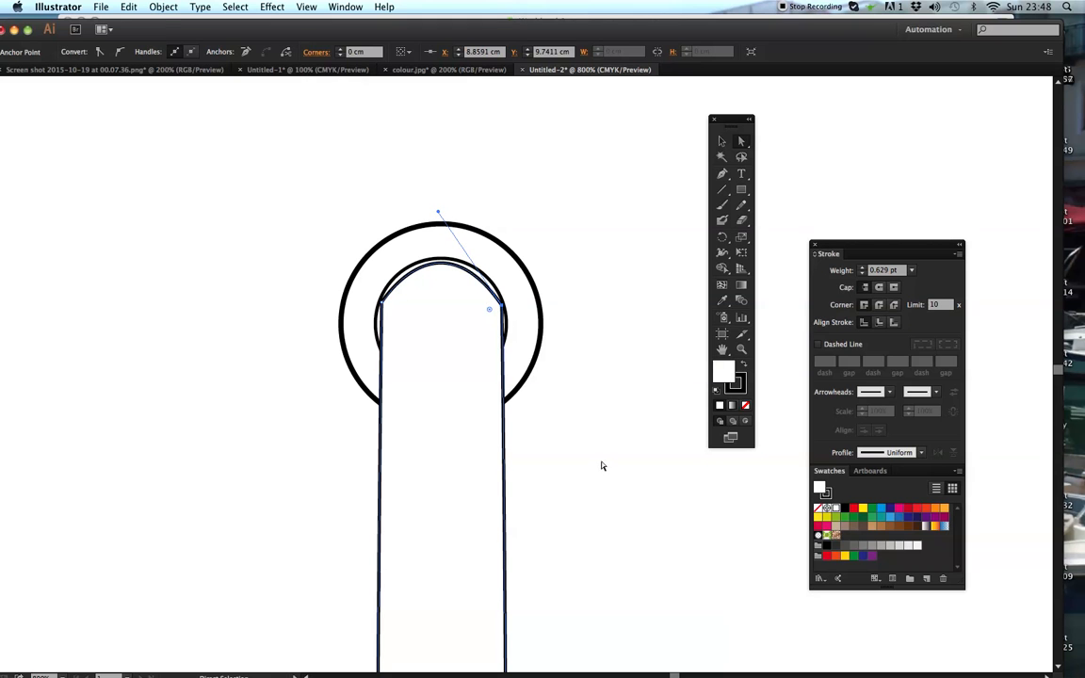
- Select the two circles, the long tapered shape and the small rectangle together and group them
key(v)
key(super+minus)
key(super+minus)
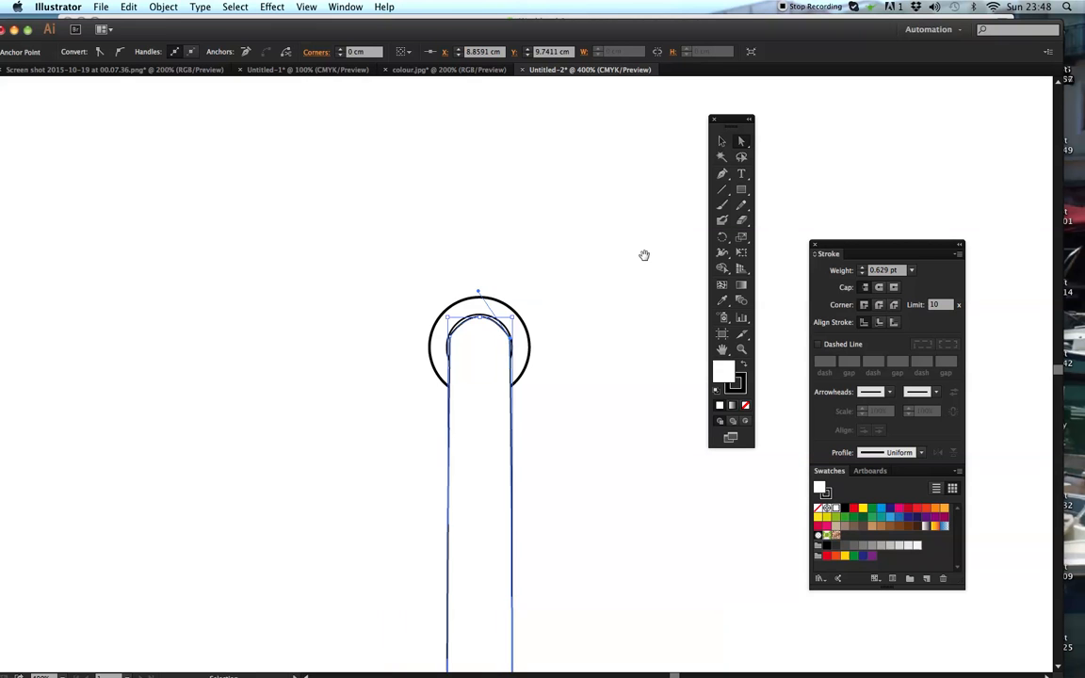
drag(583, 415, 564, 293)
drag(576, 476, 566, 329)
drag(583, 556, 588, 311)
key(super+minus)
key(super+minus)
key(super+minus)
key(super+minus)
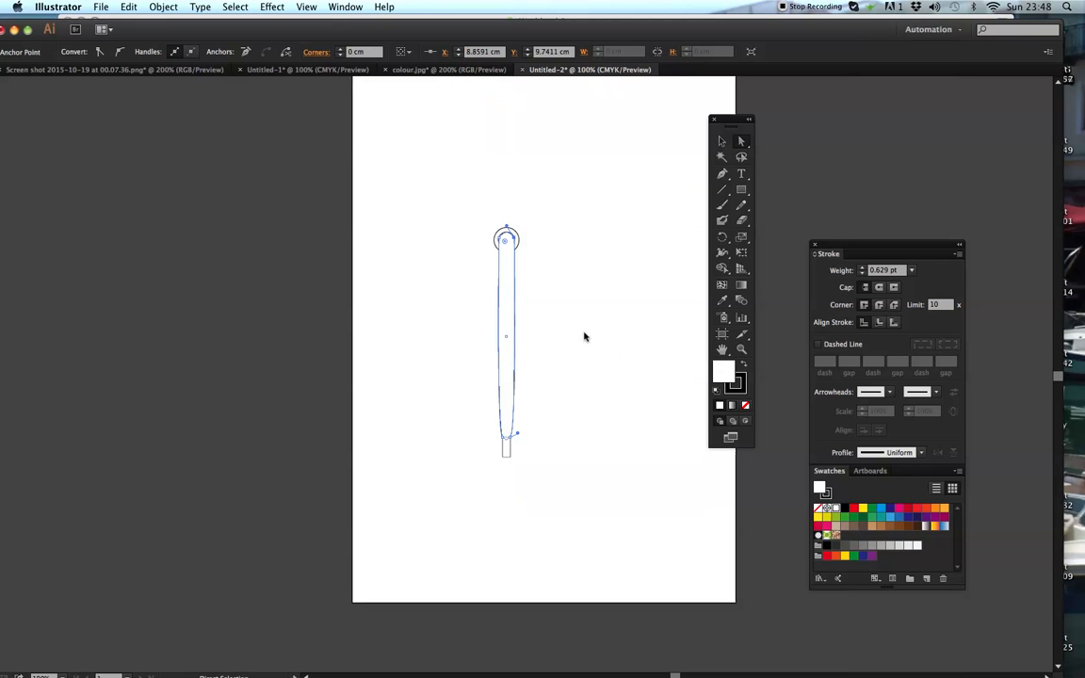
key(v)
key(super+plus)
key(super+plus)
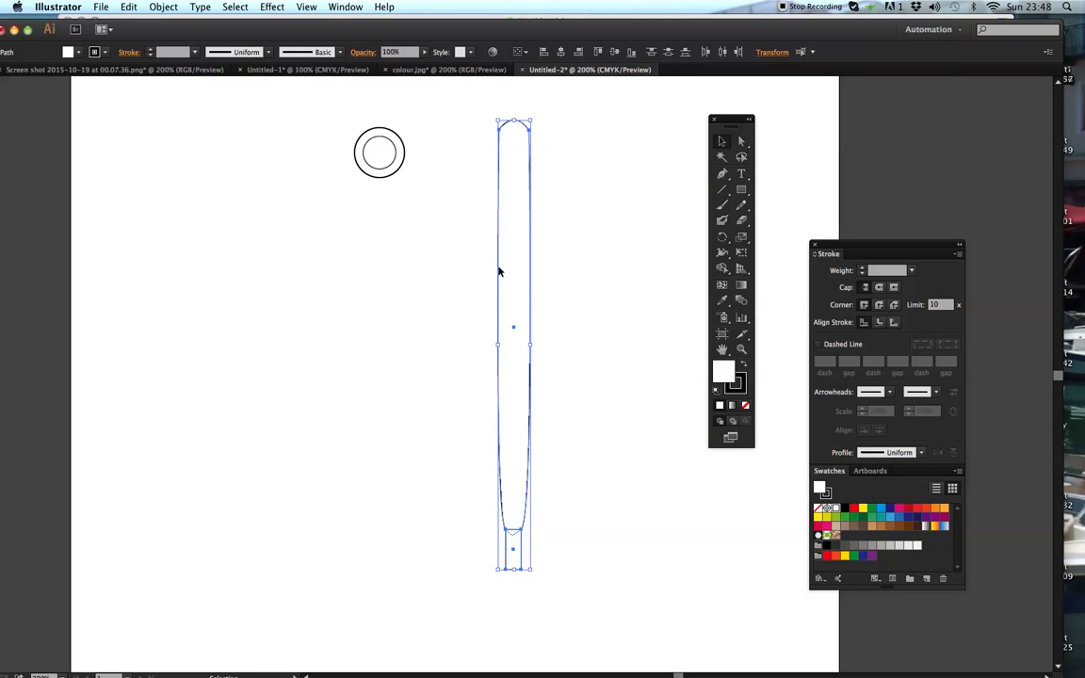
drag(288, 100, 508, 614)
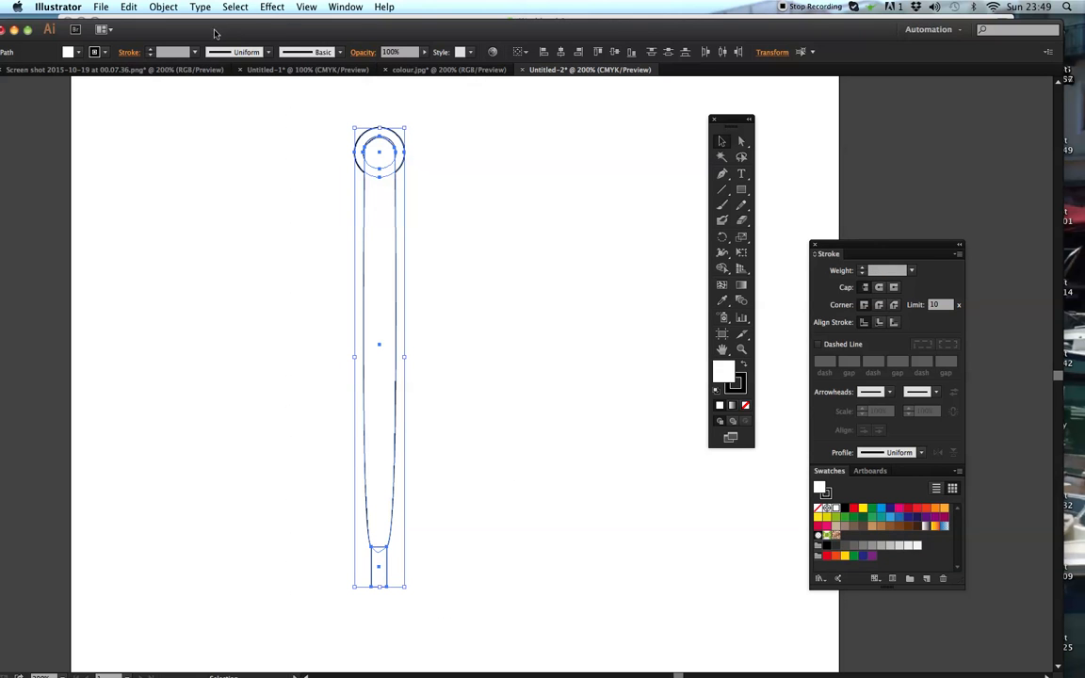
click(162, 8)
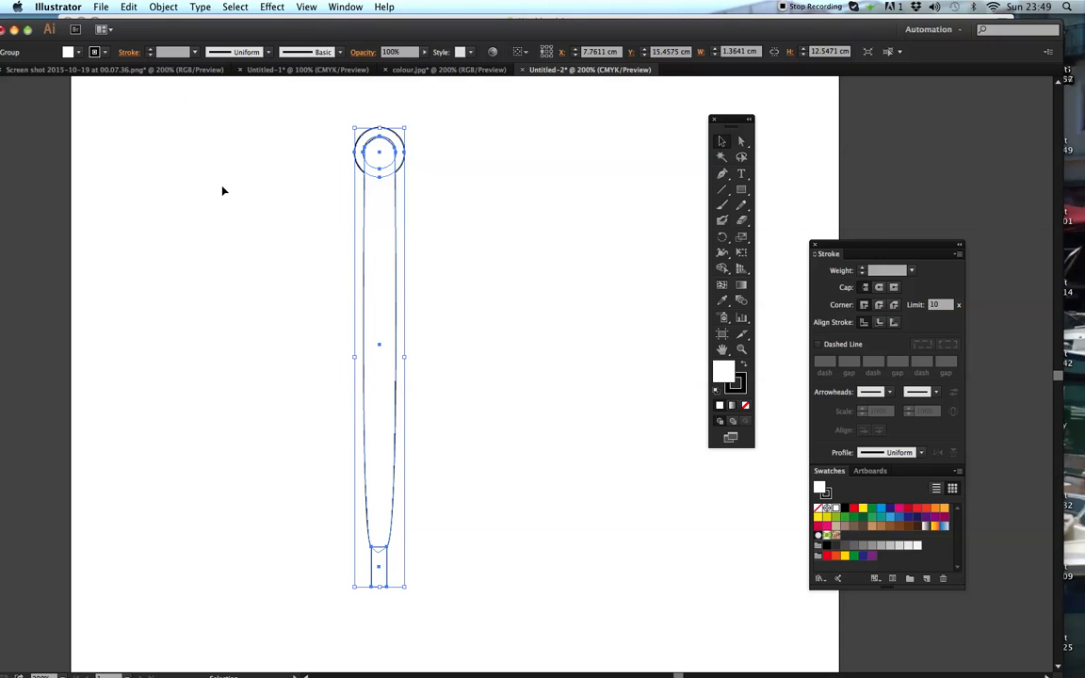
- Move the grouped object toward the left side of the artboard and deselect it
drag(377, 154, 231, 168)
drag(232, 217, 422, 237)
drag(439, 347, 290, 330)
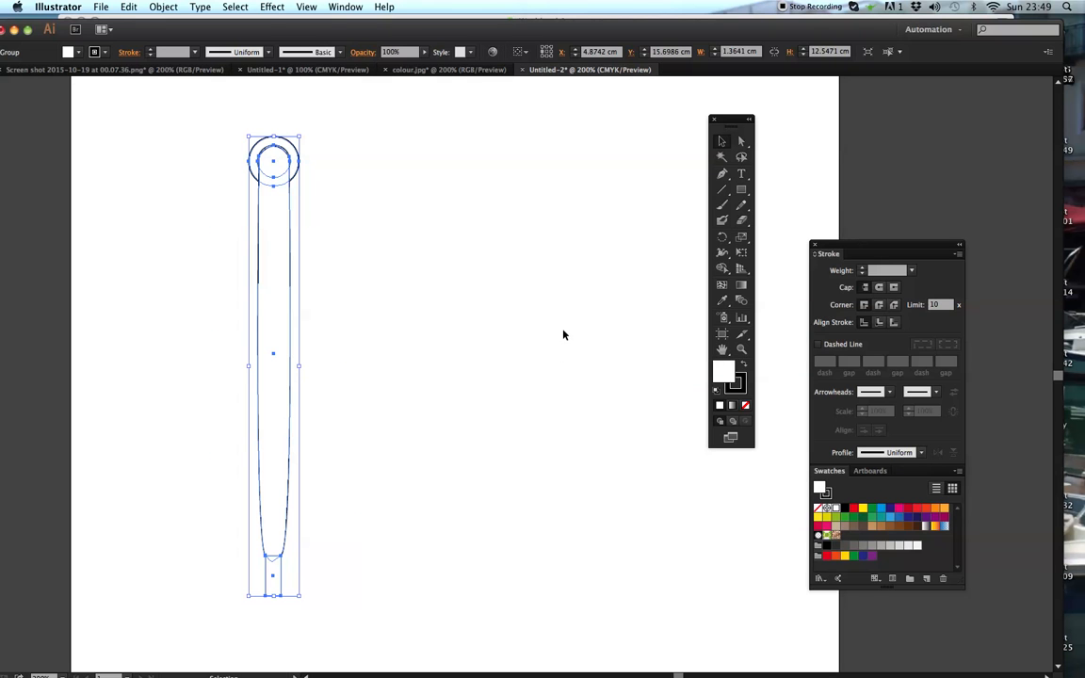
click(565, 320)
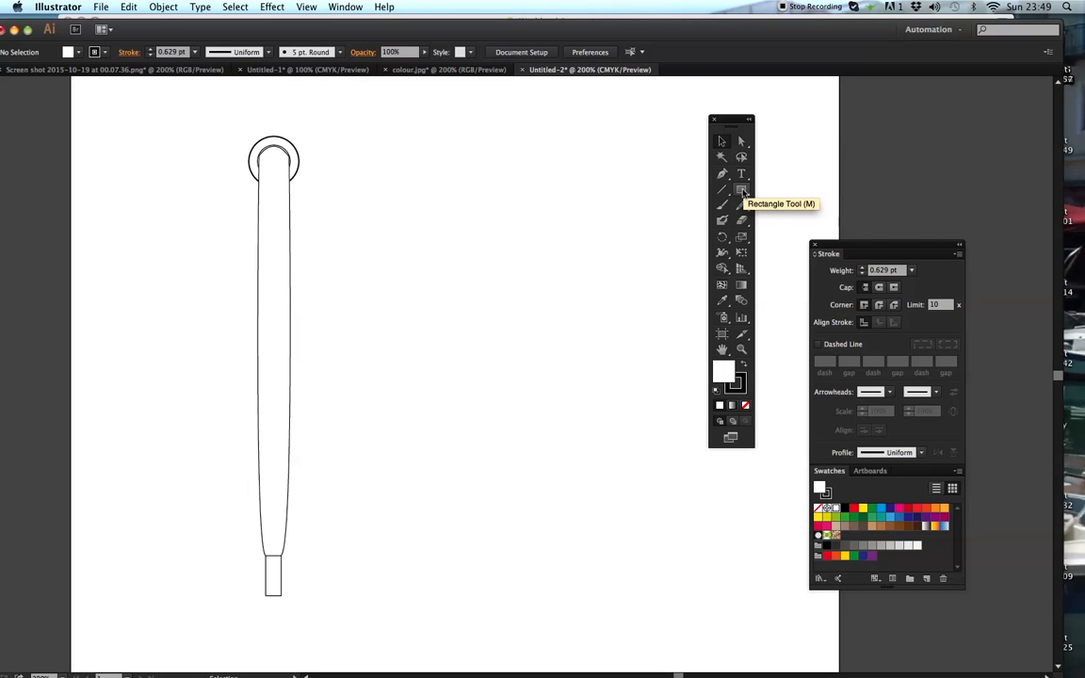
- Draw a circle about 1.8 cm in diameter with a 1 pt stroke to the right of the grouped object's head
drag(742, 193, 783, 225)
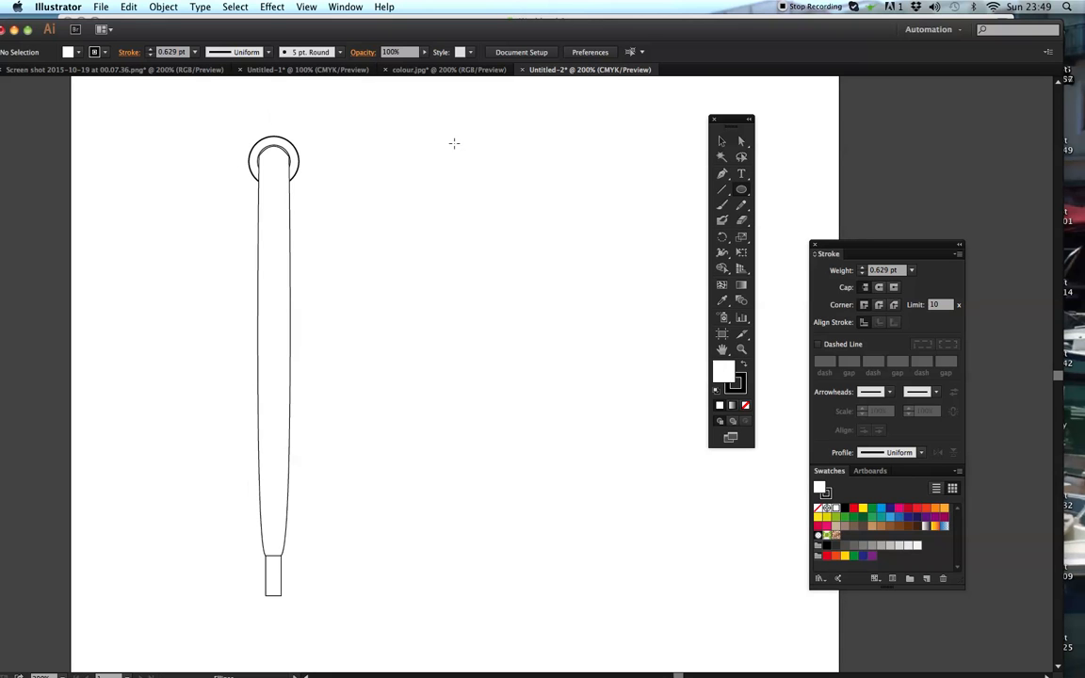
click(196, 54)
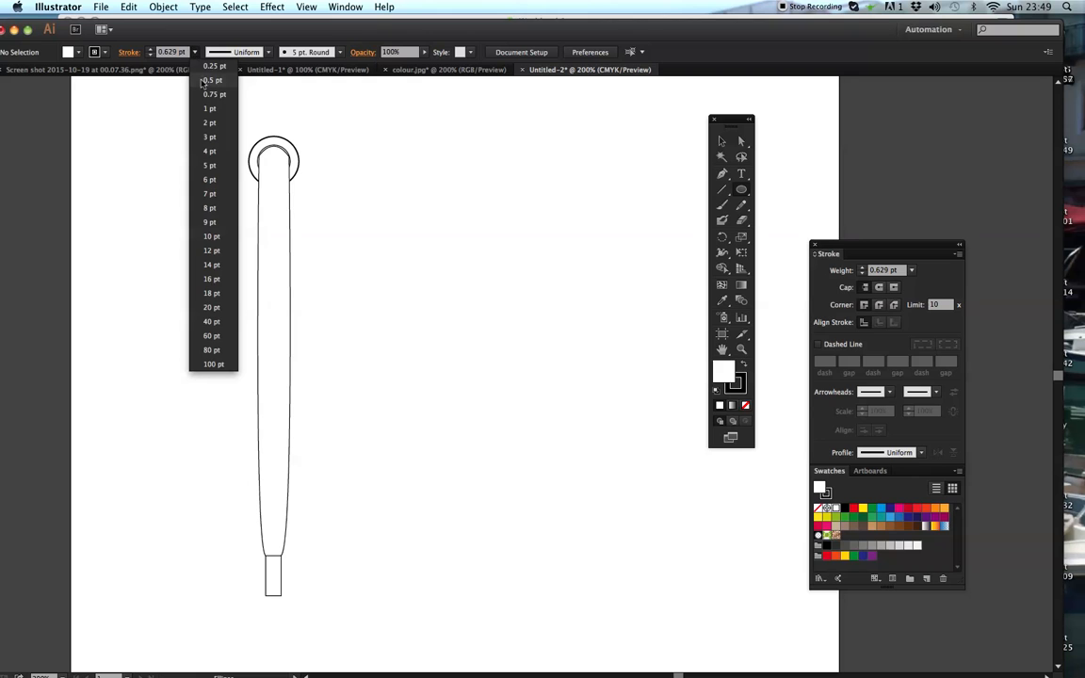
click(188, 98)
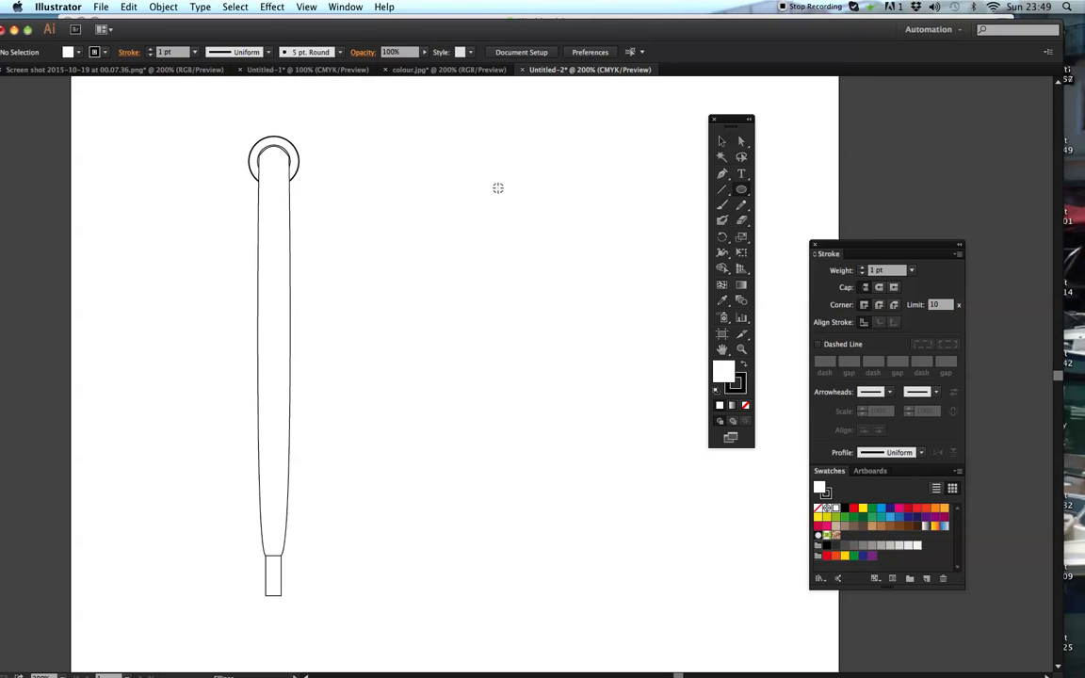
drag(498, 187, 529, 217)
key(v)
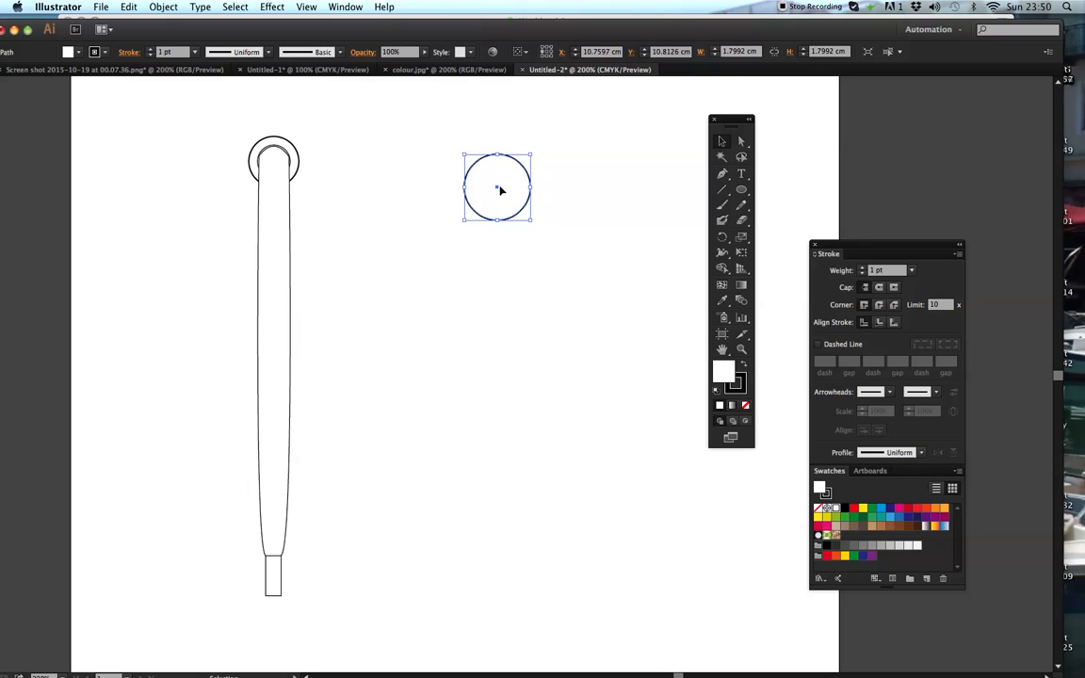
- Shrink the new circle to about 1.48 cm, place it level with the first ring, and add a smaller concentric circle inside
mouse_move(533, 154)
mouse_down()
mouse_move(517, 165)
mouse_move(499, 151)
mouse_move(521, 157)
mouse_up()
click(542, 145)
click(527, 138)
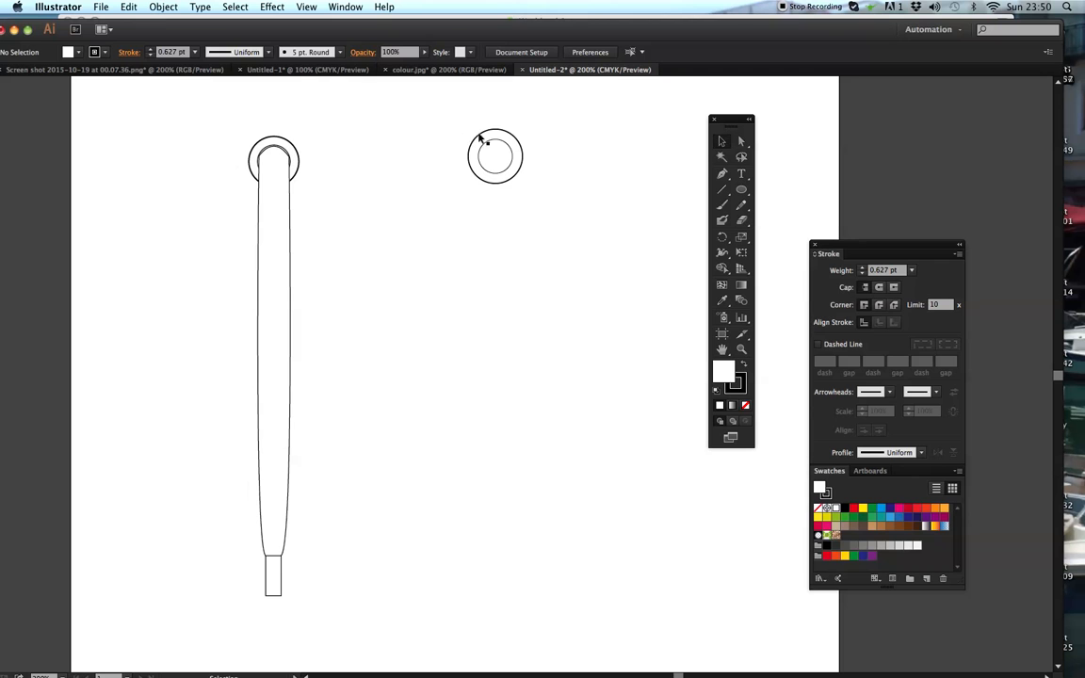
- Fill the new ring's outer circle with the white-to-black gradient swatch and deselect it
click(479, 139)
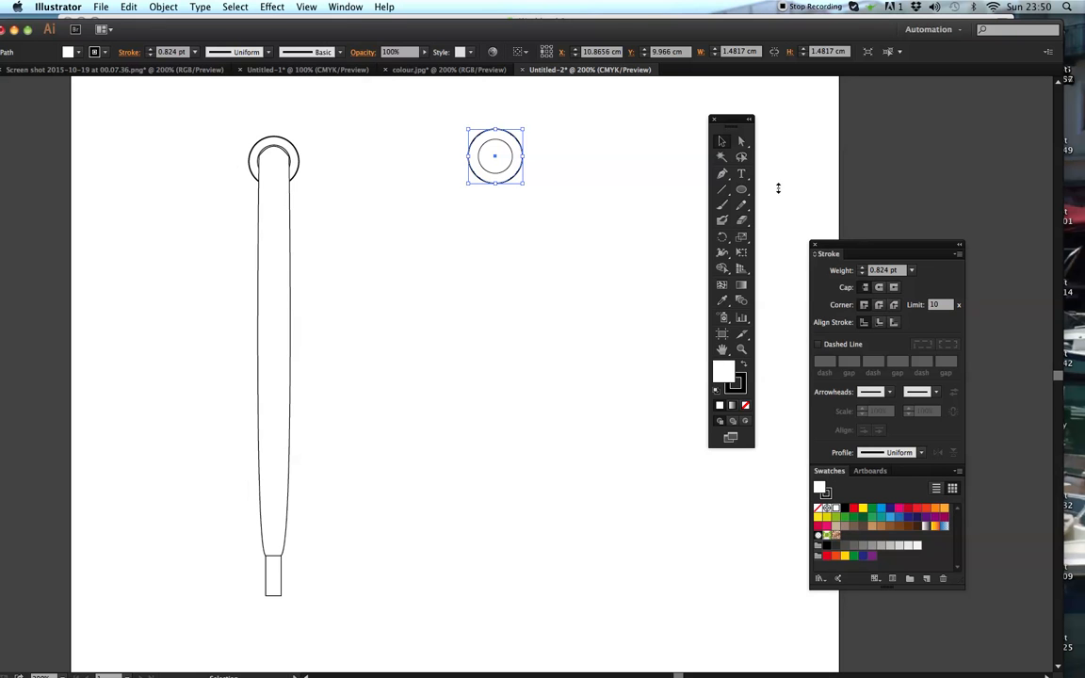
click(351, 6)
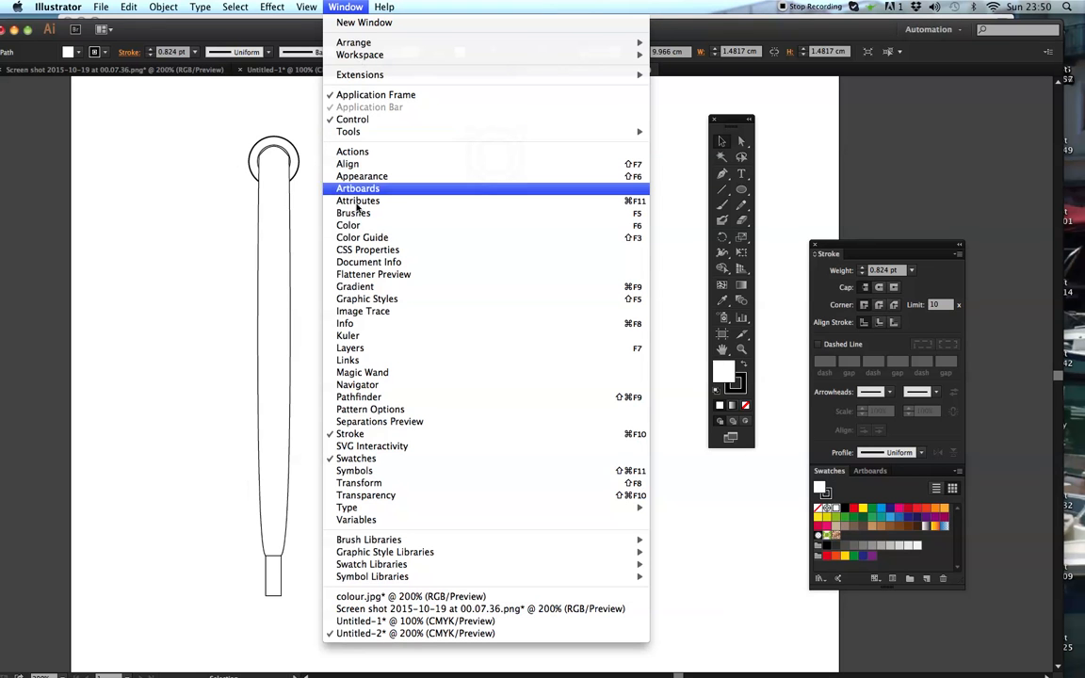
click(339, 7)
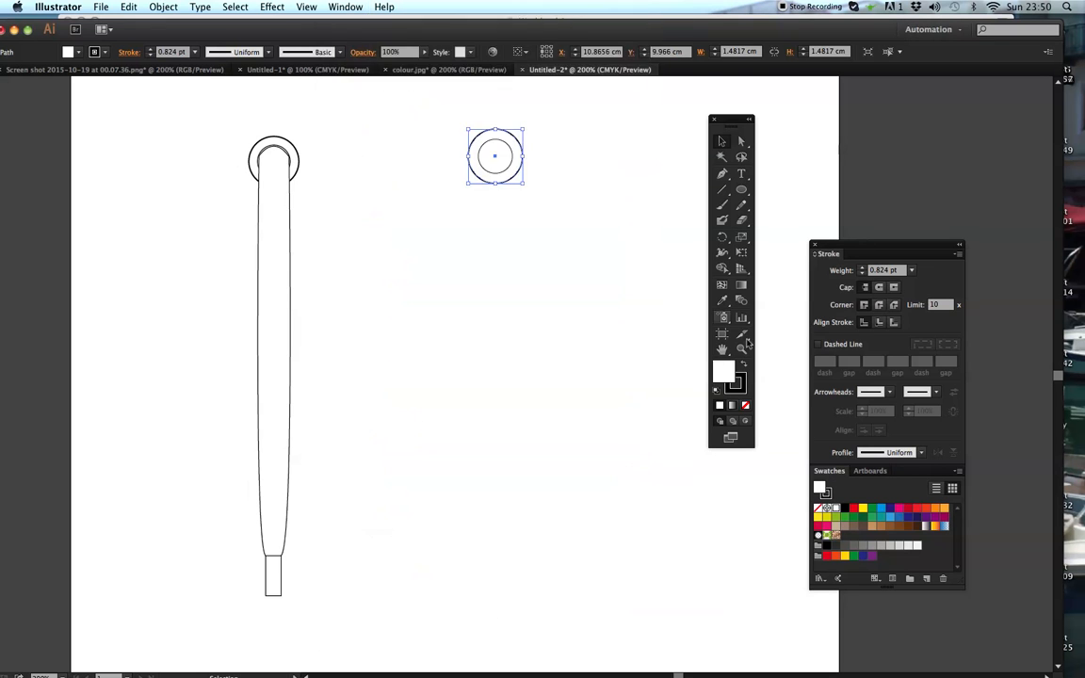
mouse_move(849, 475)
mouse_down()
mouse_move(621, 120)
mouse_move(577, 123)
mouse_up()
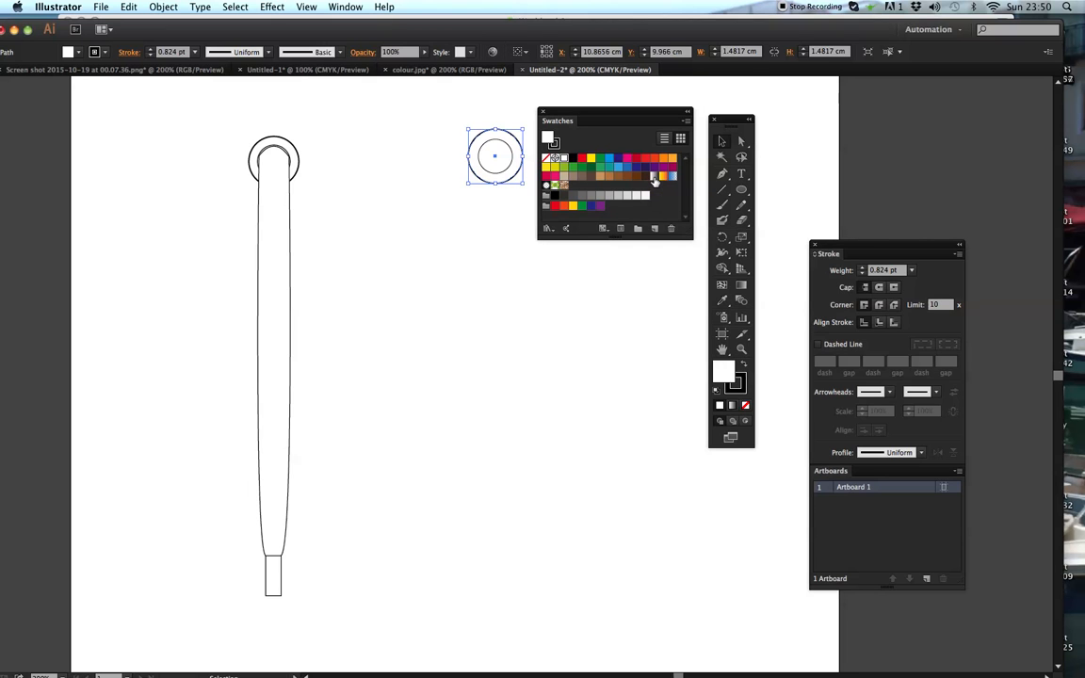
click(655, 178)
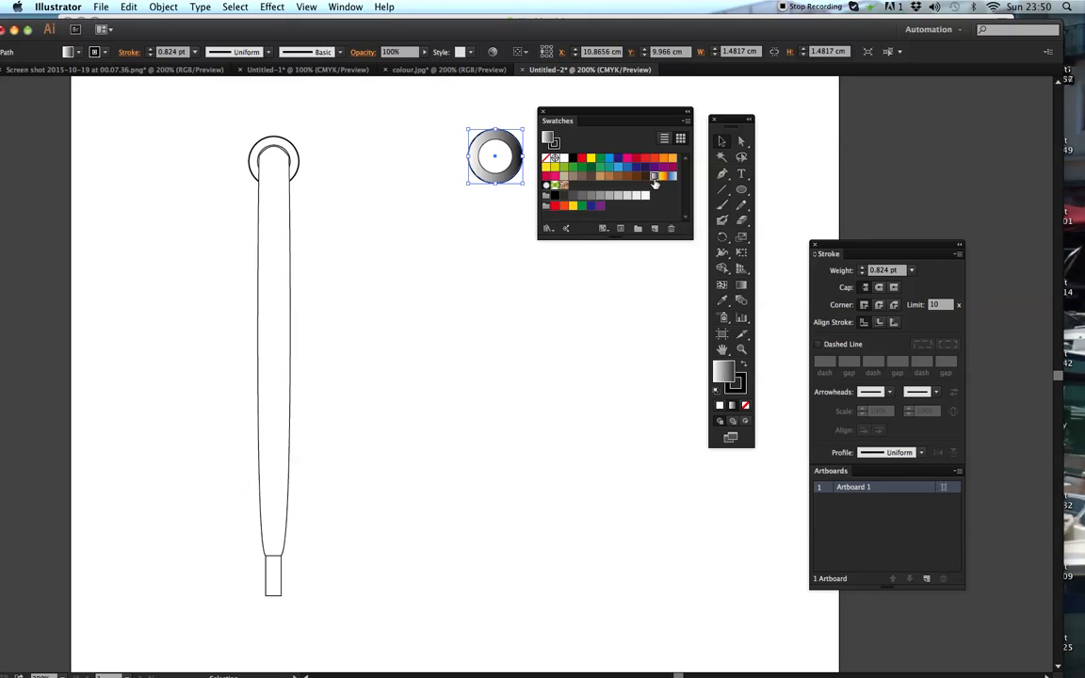
click(645, 102)
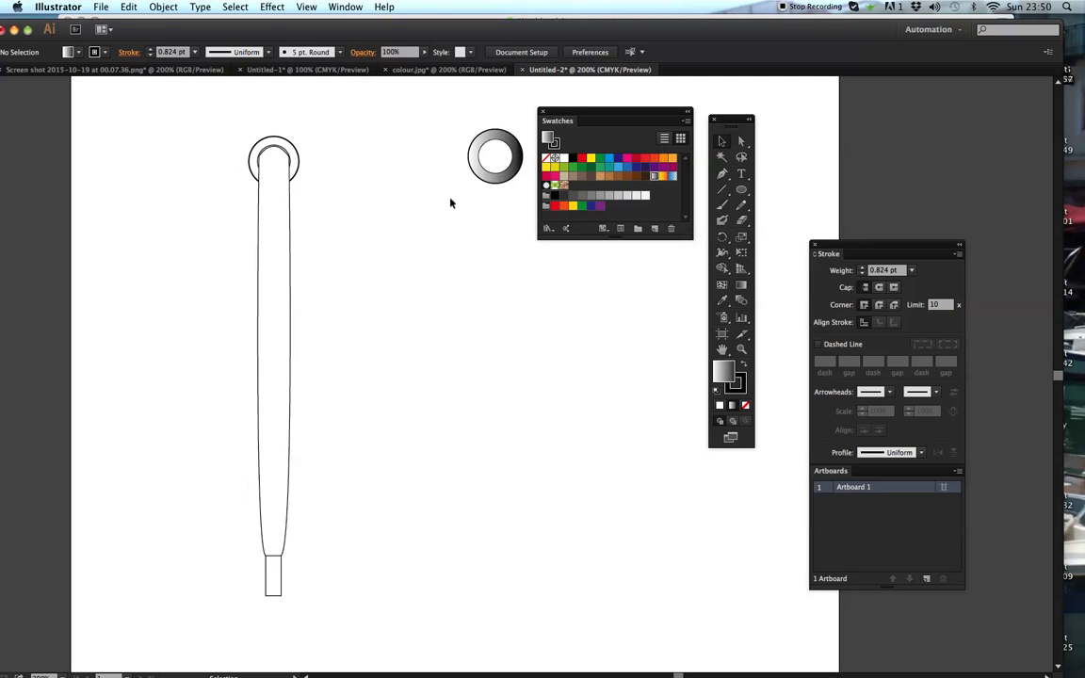
mouse_move(595, 114)
mouse_down()
mouse_move(749, 377)
mouse_move(887, 524)
mouse_move(901, 464)
mouse_up()
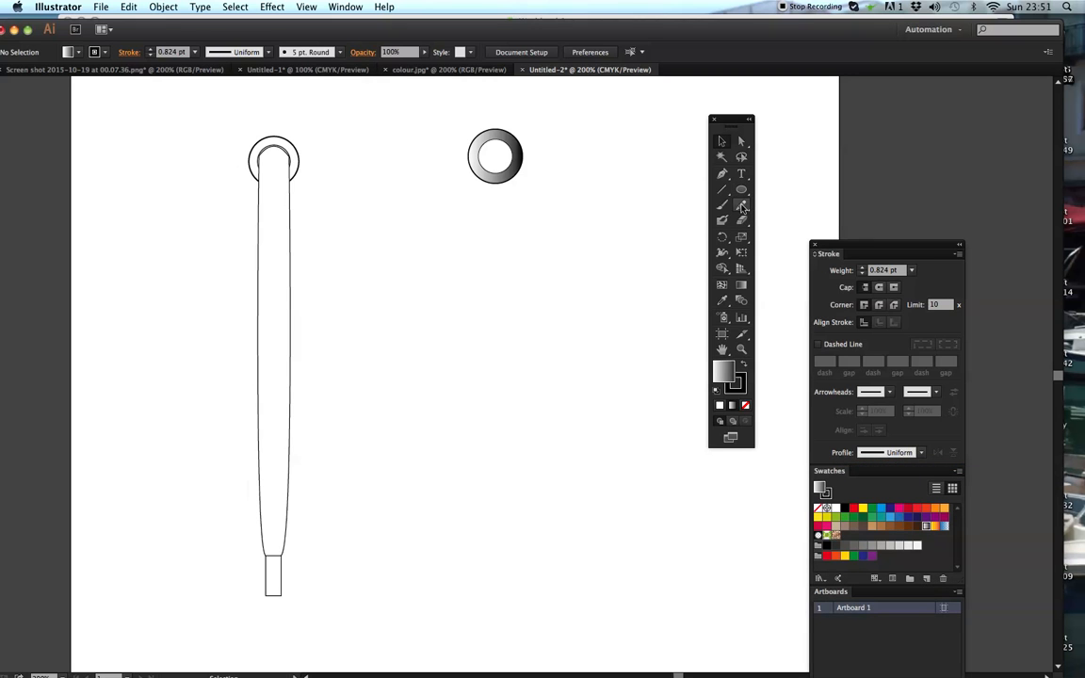
- Draw a 14 pt S-shaped Pencil line about 1.69 cm wide and 11.92 cm high, running down from the gradient ring's centre
click(742, 207)
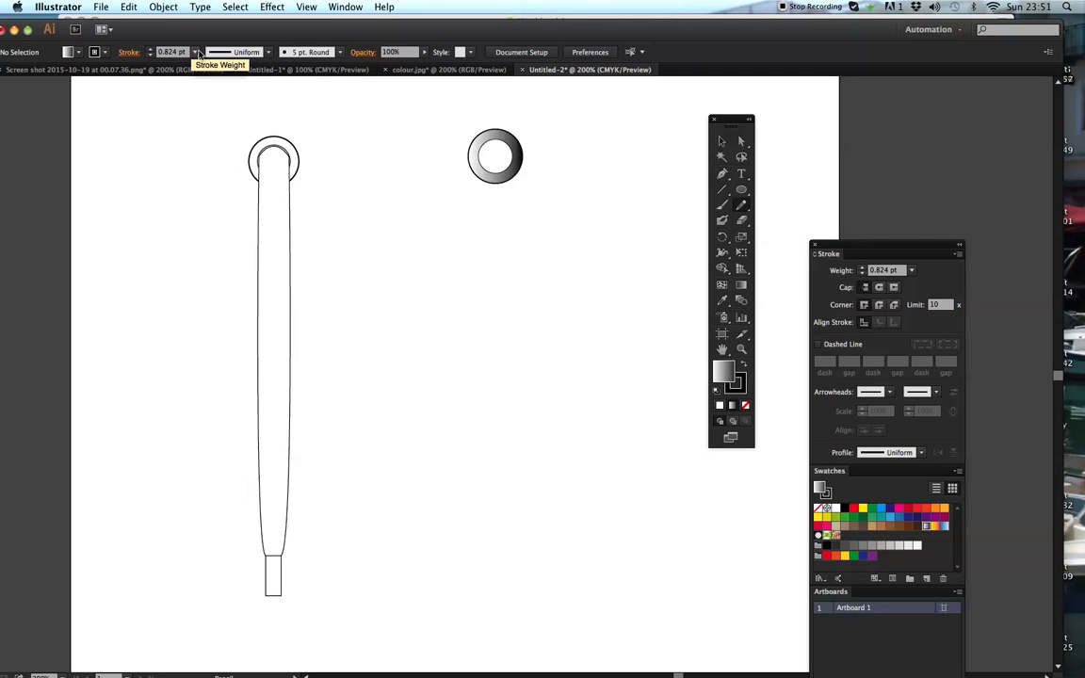
click(196, 53)
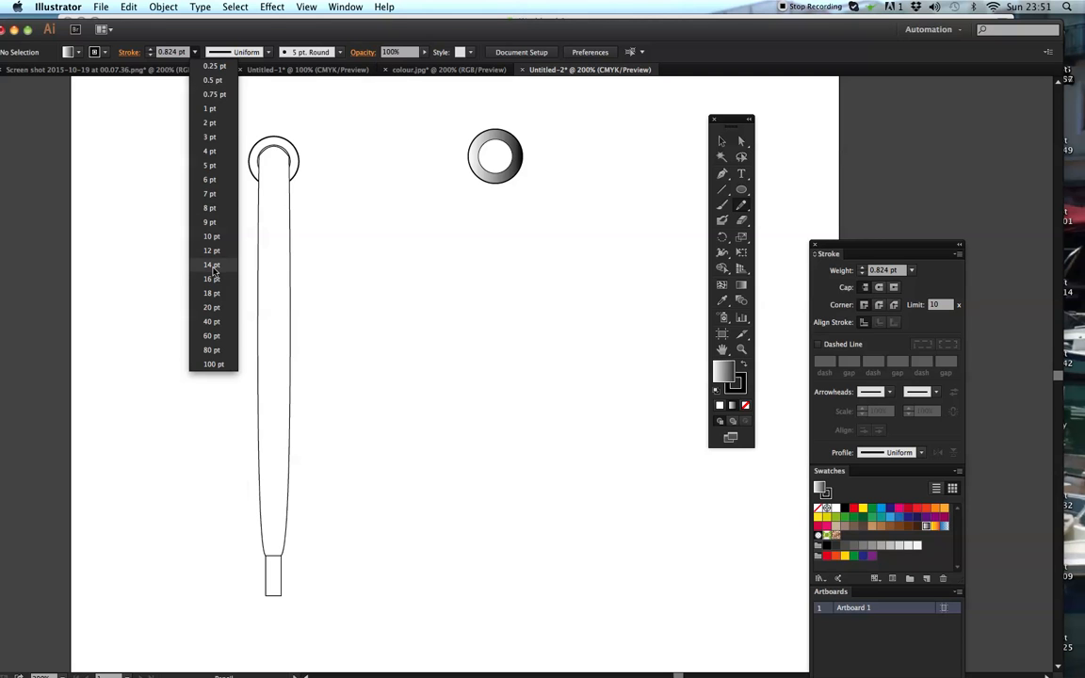
click(212, 267)
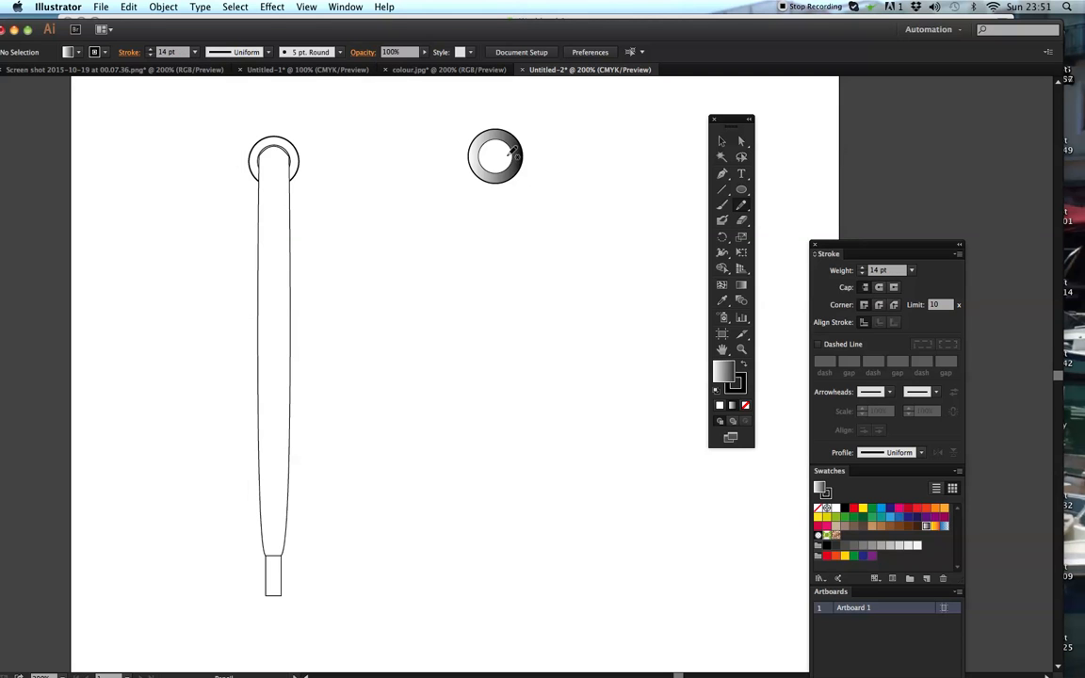
drag(509, 151, 496, 578)
key(a)
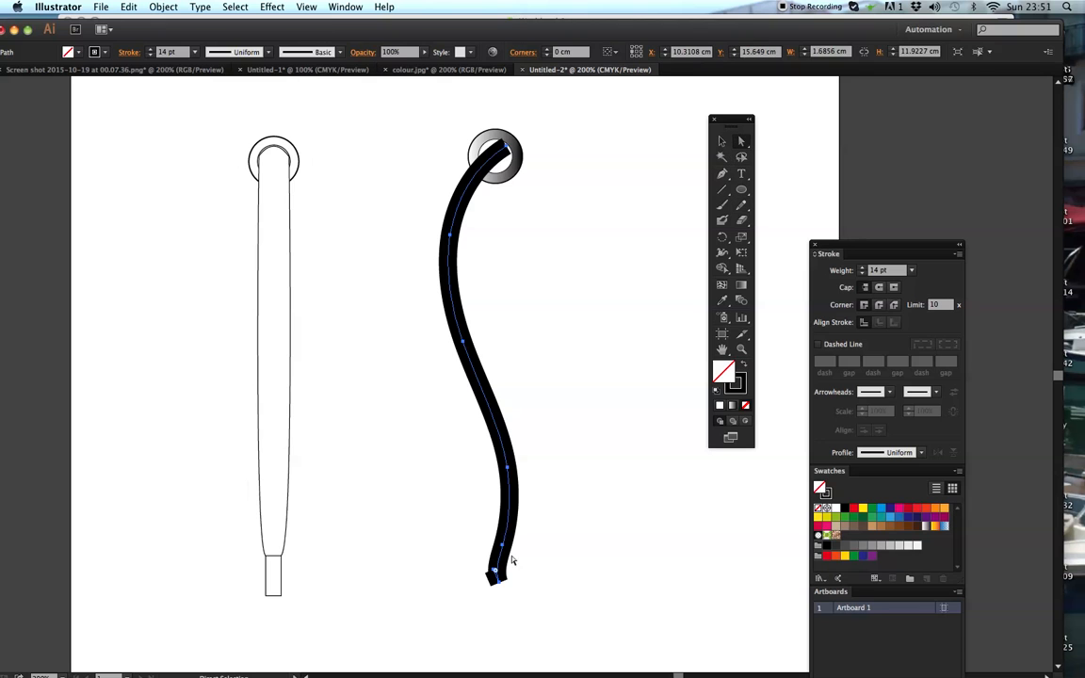
- Pull the S-shaped line's lower end anchor aside and delete the surplus anchor points there
drag(498, 581, 457, 589)
drag(721, 173, 754, 209)
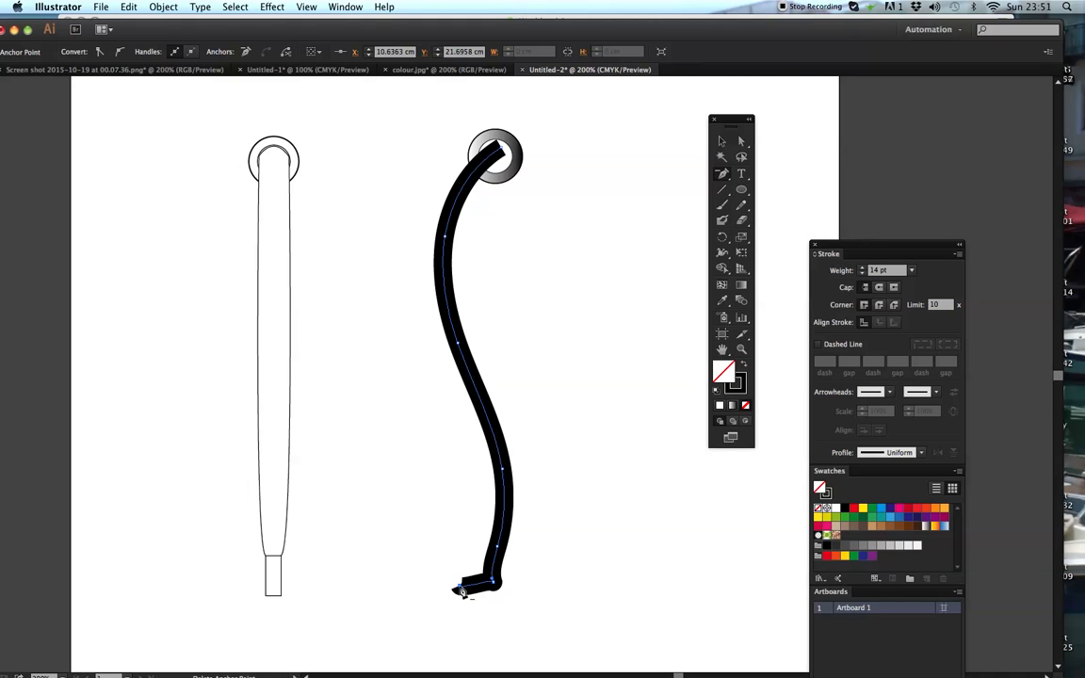
click(460, 589)
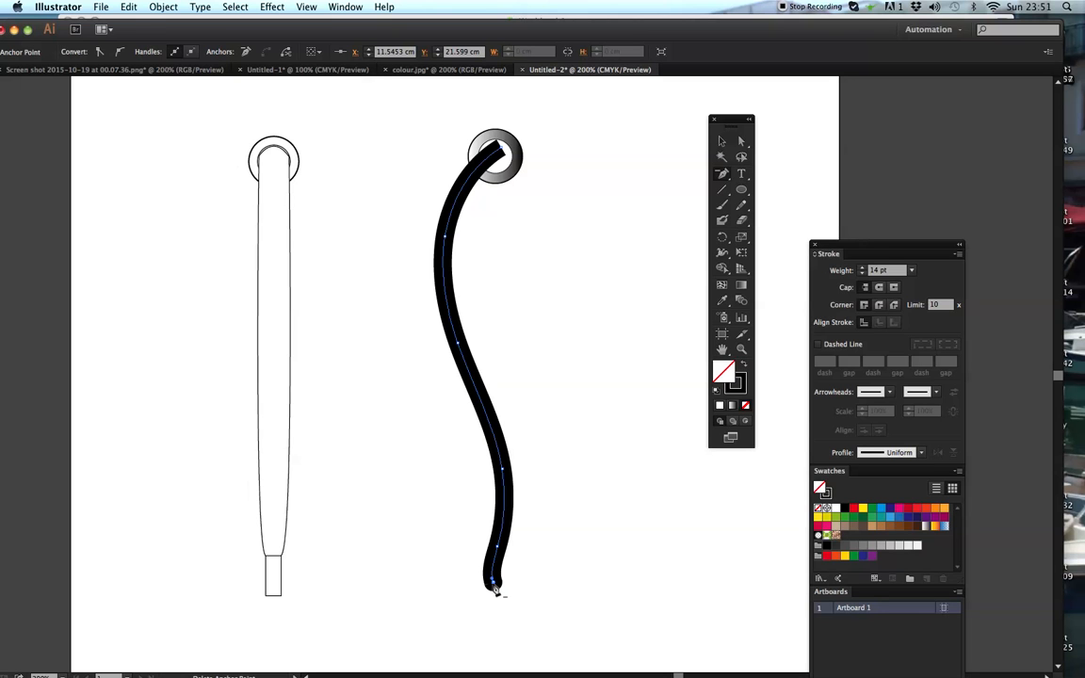
click(496, 590)
- Select the whole S-shaped line and nudge it one increment right and three increments down
click(723, 141)
click(677, 186)
drag(371, 329, 505, 465)
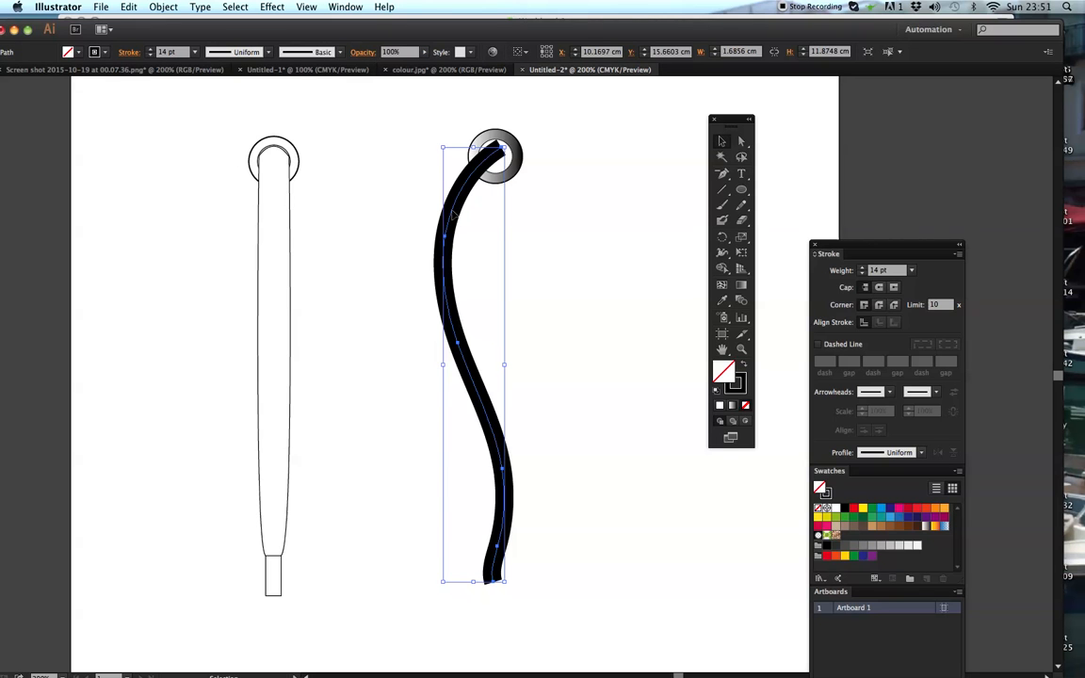
key(Right)
key(Down)
key(Down)
key(Down)
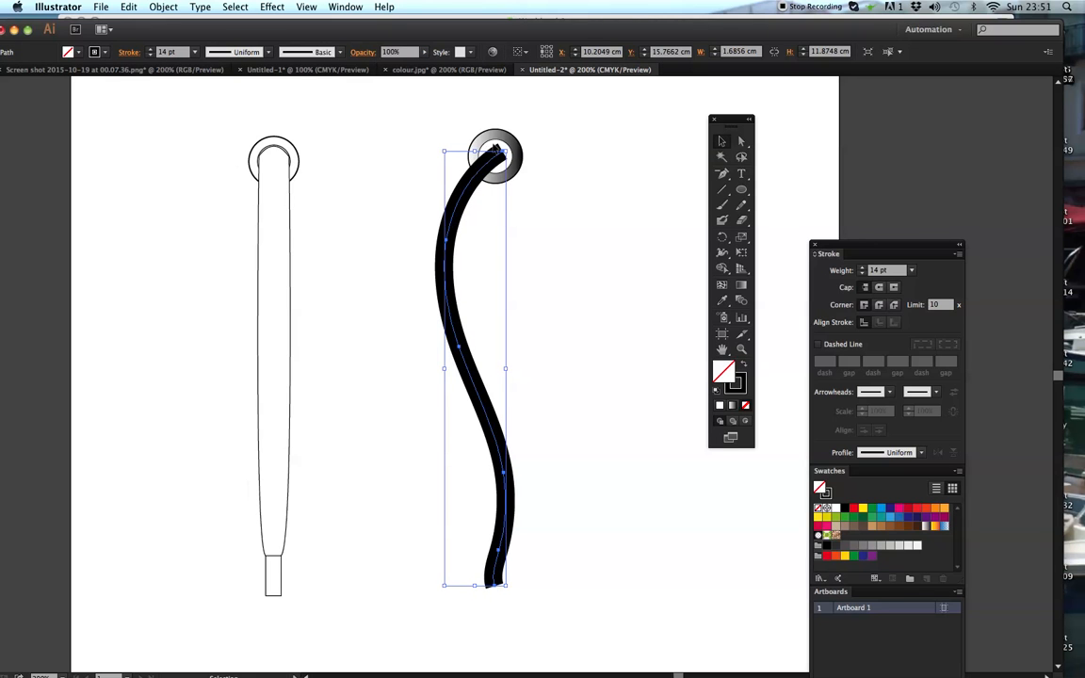
- Set the curved line's stroke weight to 20 pt
key(z)
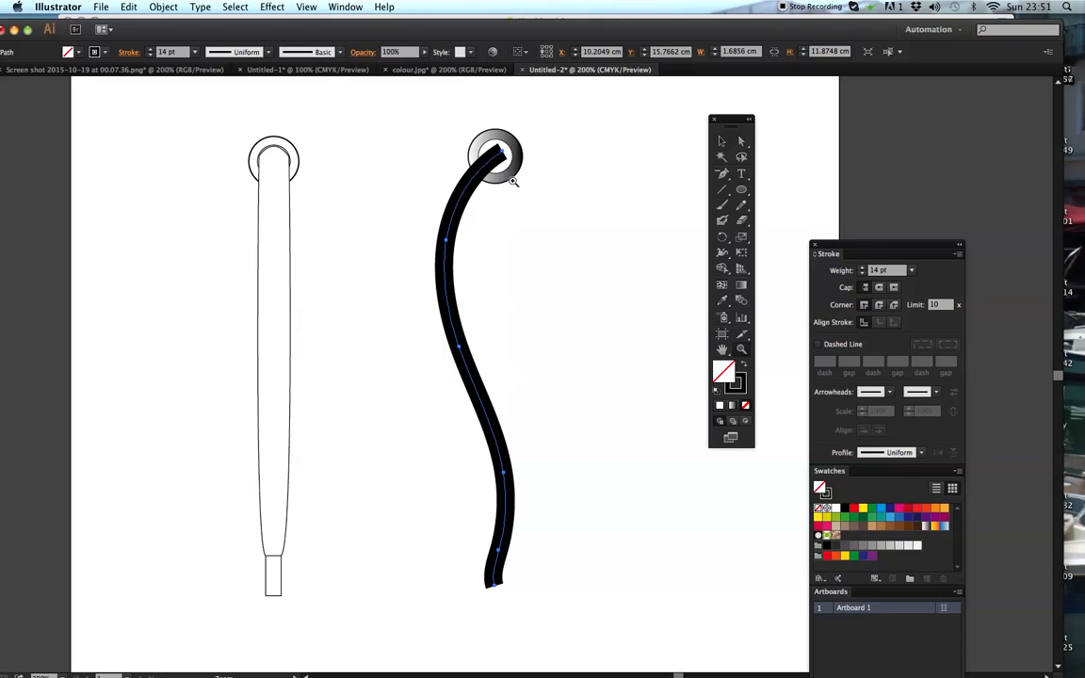
click(526, 175)
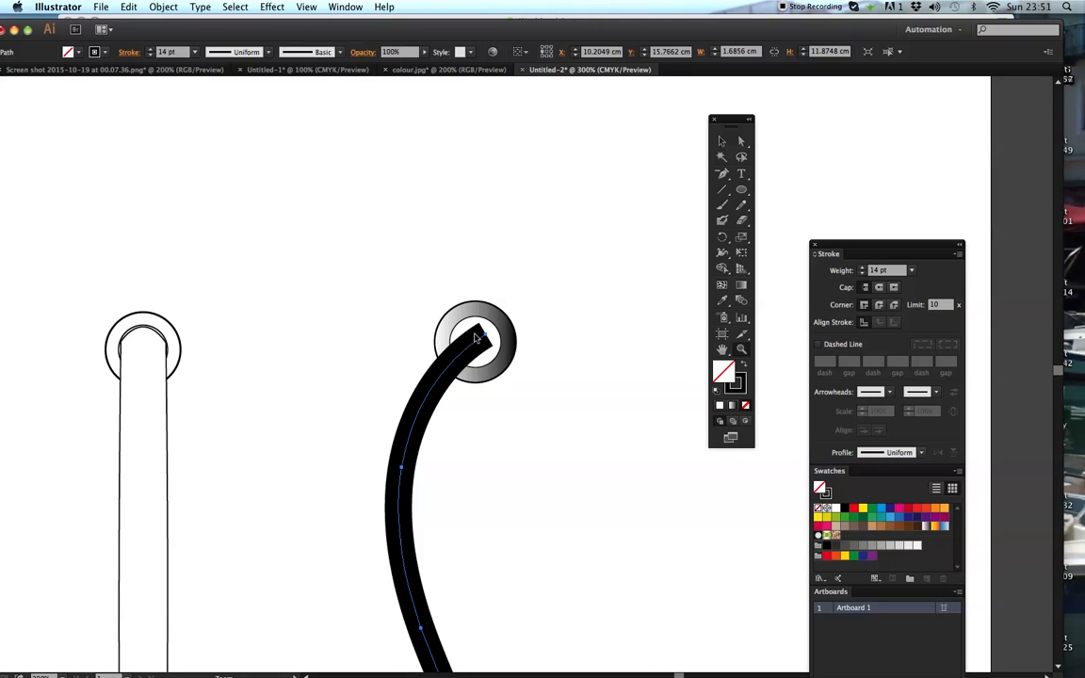
click(723, 142)
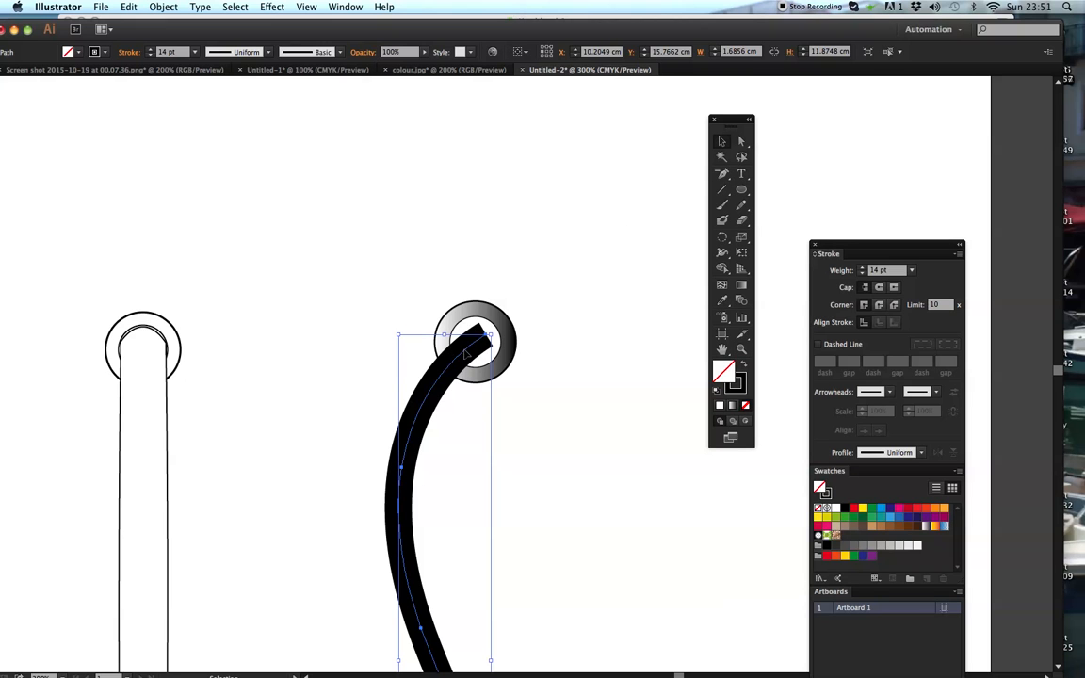
click(195, 51)
click(223, 308)
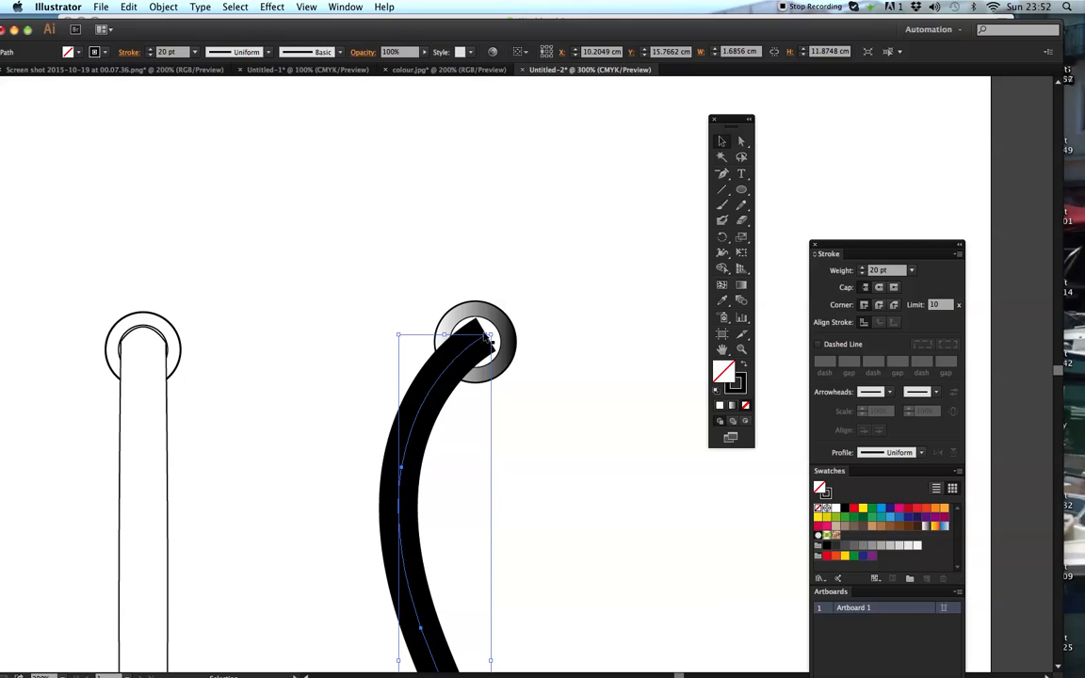
- Try red, green, magenta and black fills on the open curved line and reset its fill to None
key(h)
drag(464, 387, 423, 182)
drag(412, 315, 410, 378)
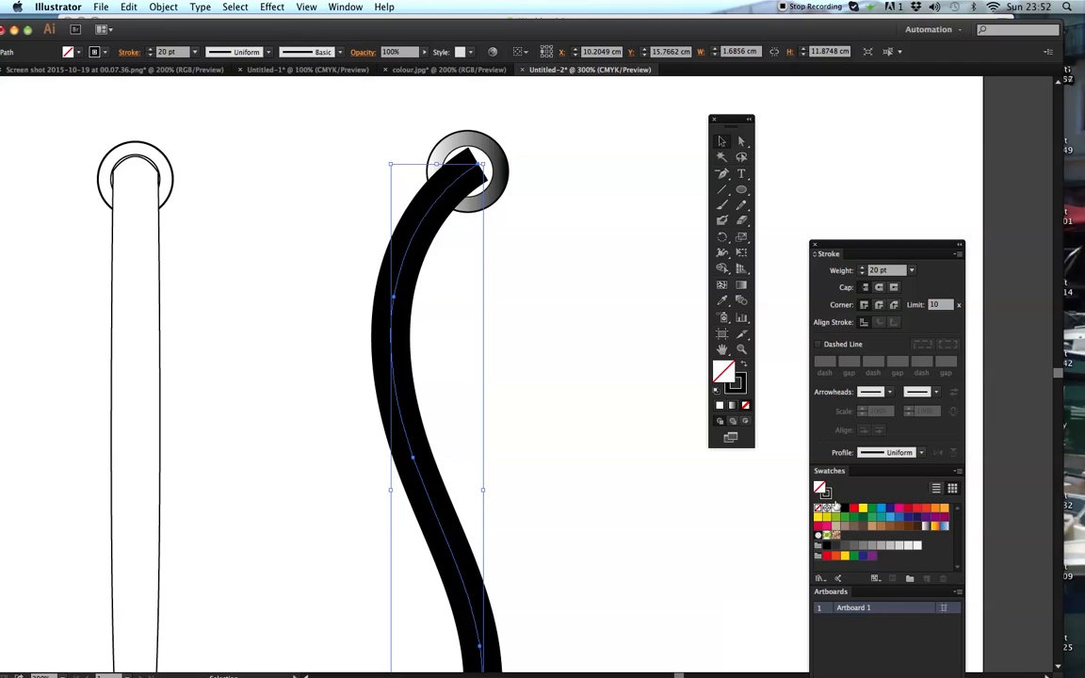
click(852, 510)
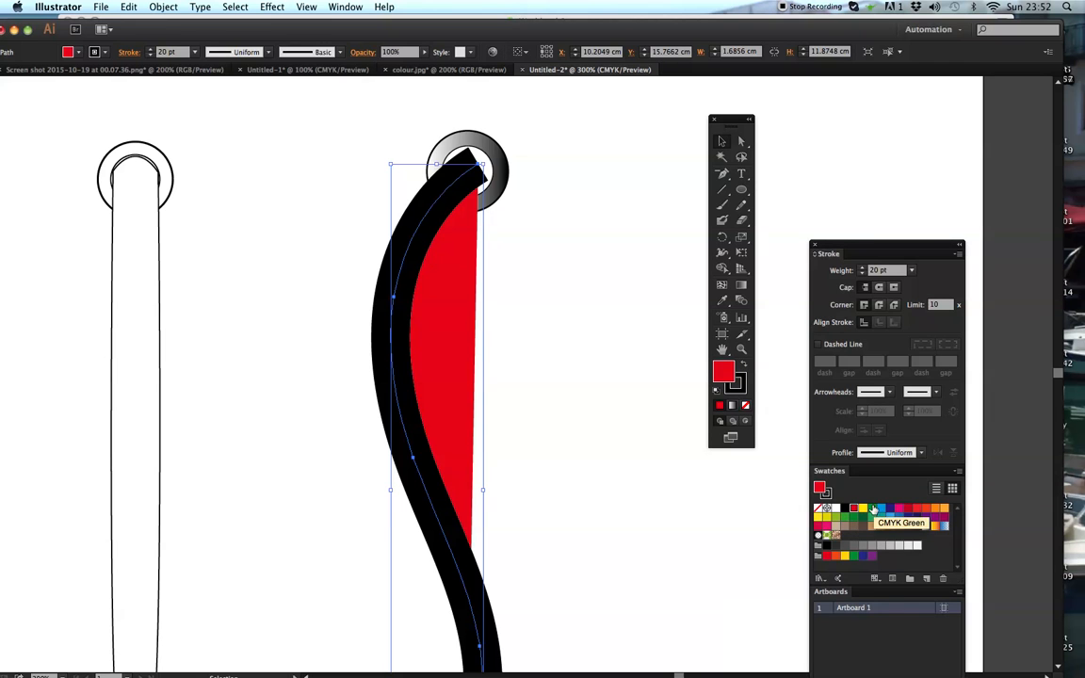
click(873, 510)
click(899, 510)
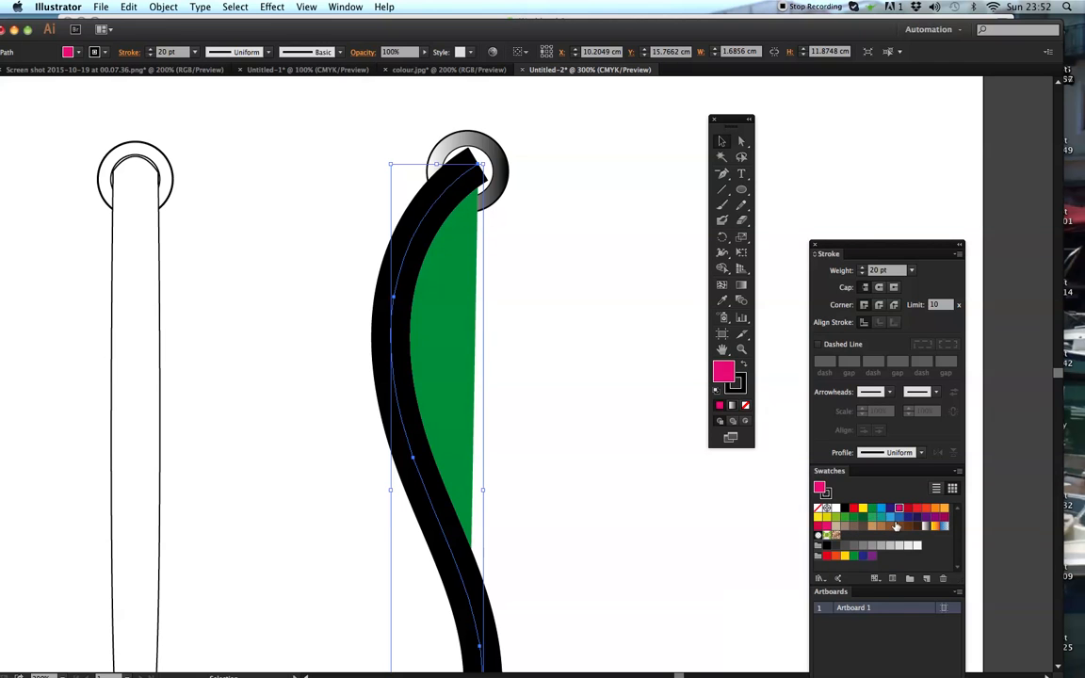
click(889, 509)
click(863, 509)
click(854, 509)
click(844, 510)
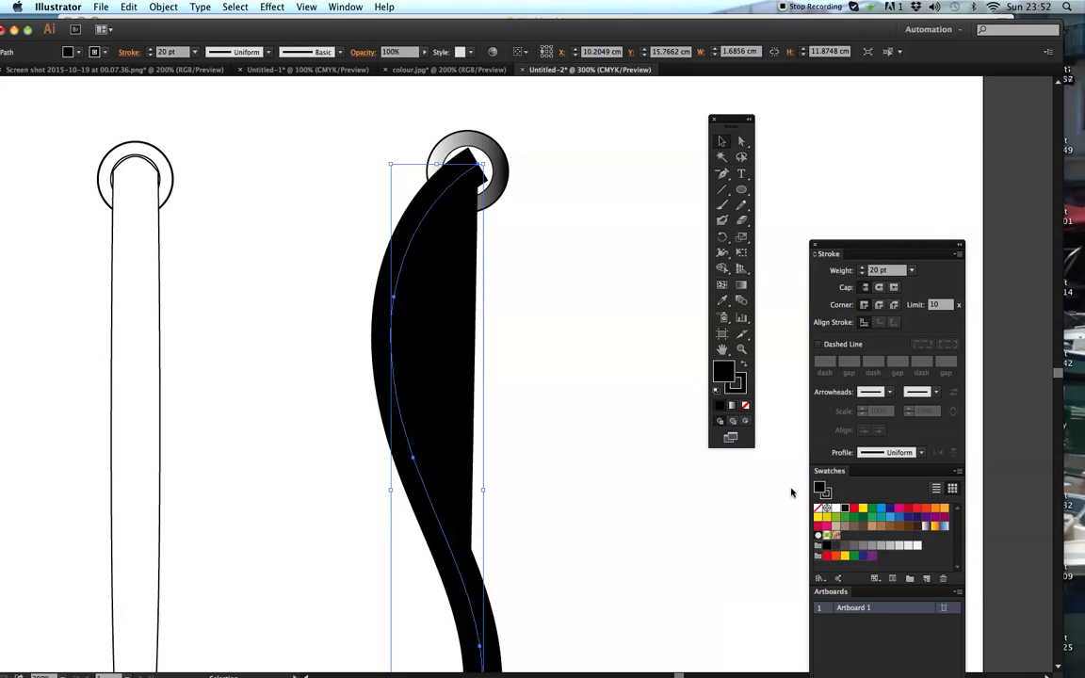
click(745, 406)
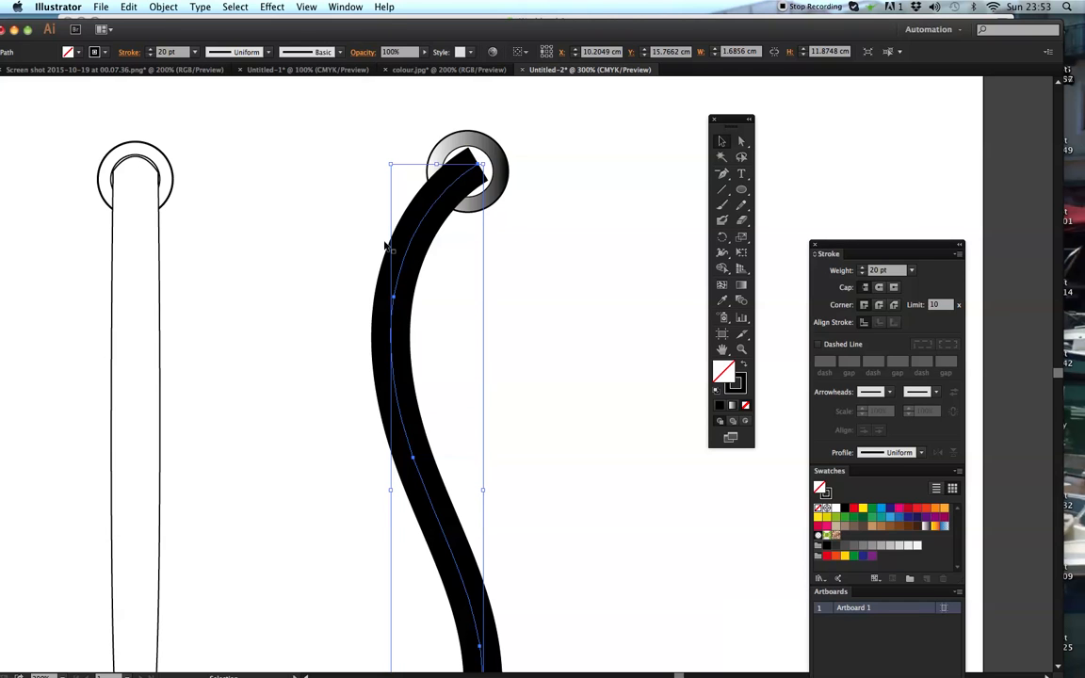
- Try drawing a second S-shaped handle outline with the Pen tool to the right of the gradient ring, and delete it
click(696, 197)
drag(722, 174, 759, 177)
click(623, 152)
drag(570, 232, 568, 292)
drag(595, 363, 618, 435)
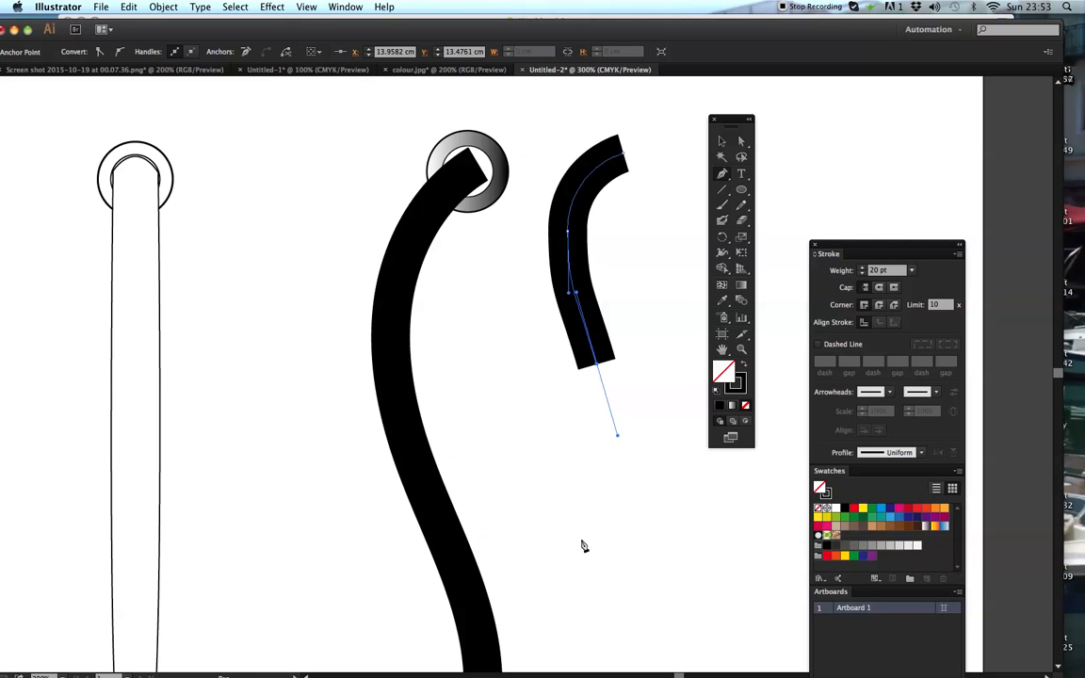
drag(561, 529, 529, 542)
click(561, 535)
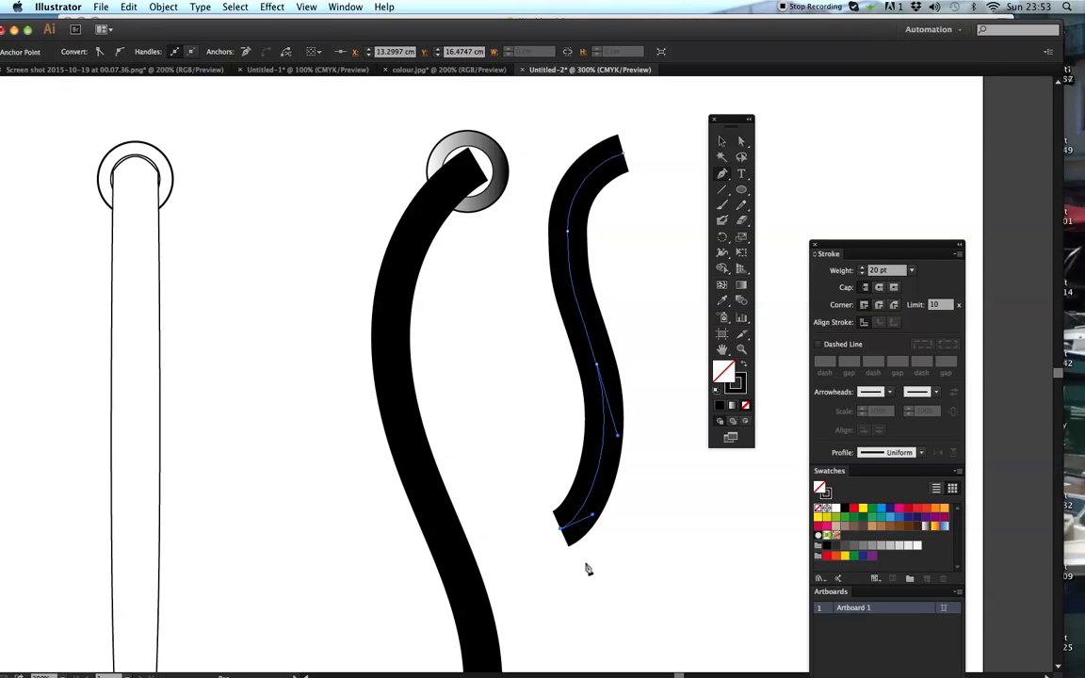
drag(676, 448, 669, 354)
drag(614, 262, 625, 220)
click(648, 208)
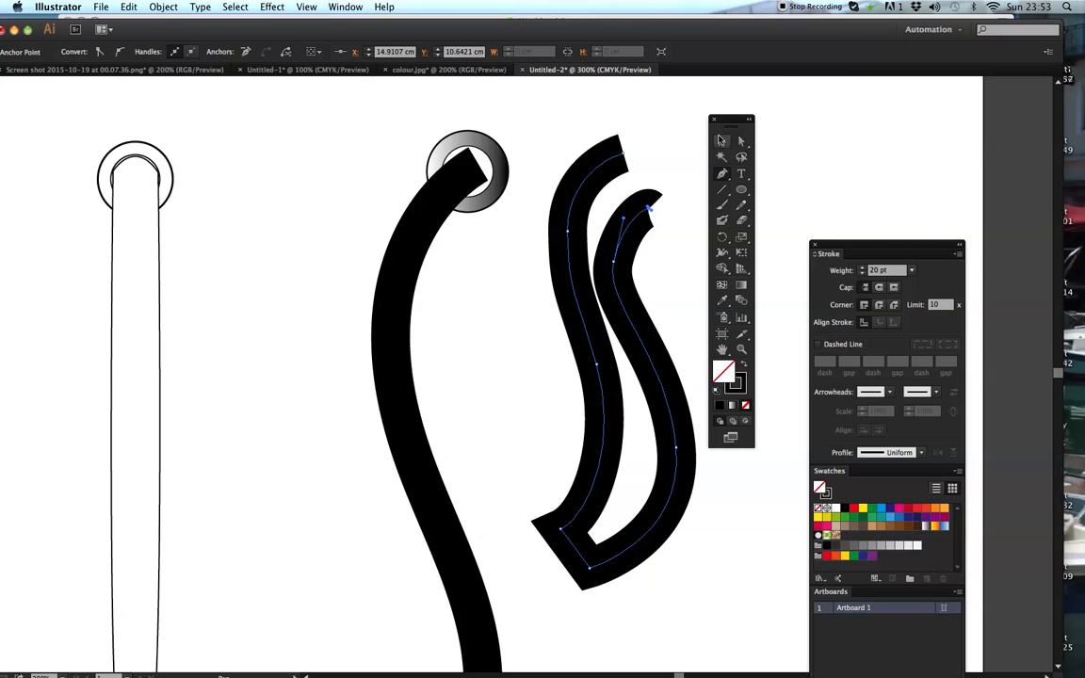
click(721, 138)
key(Delete)
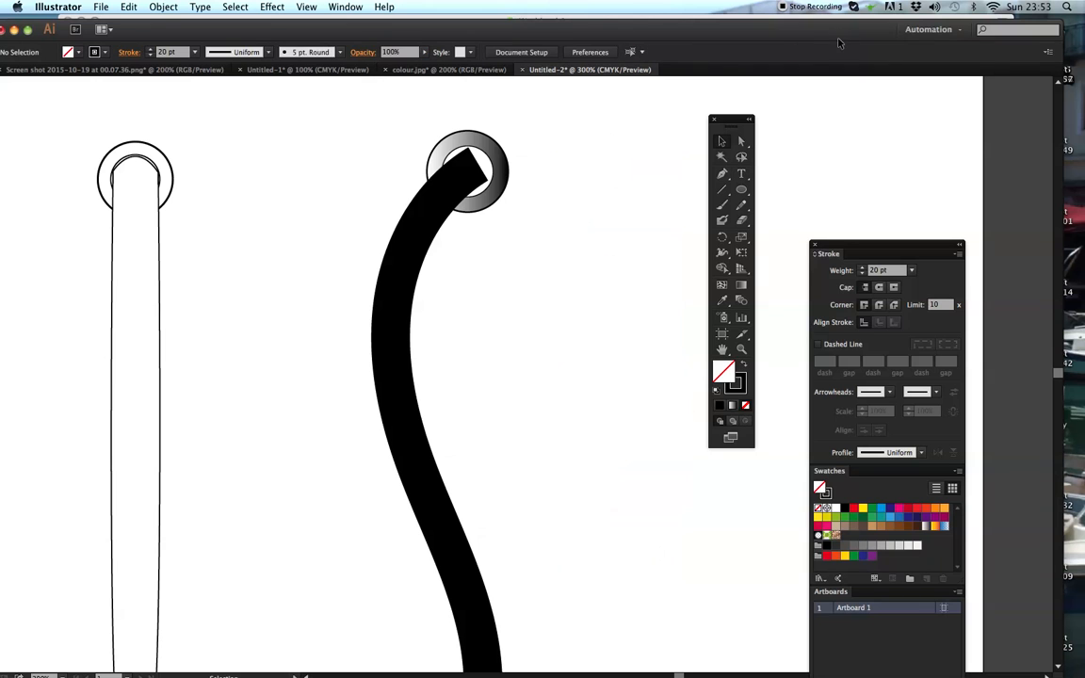
- Expand the curved line's fill and stroke into an outlined shape, and give it the default white fill and 1 pt black stroke
click(402, 349)
click(163, 7)
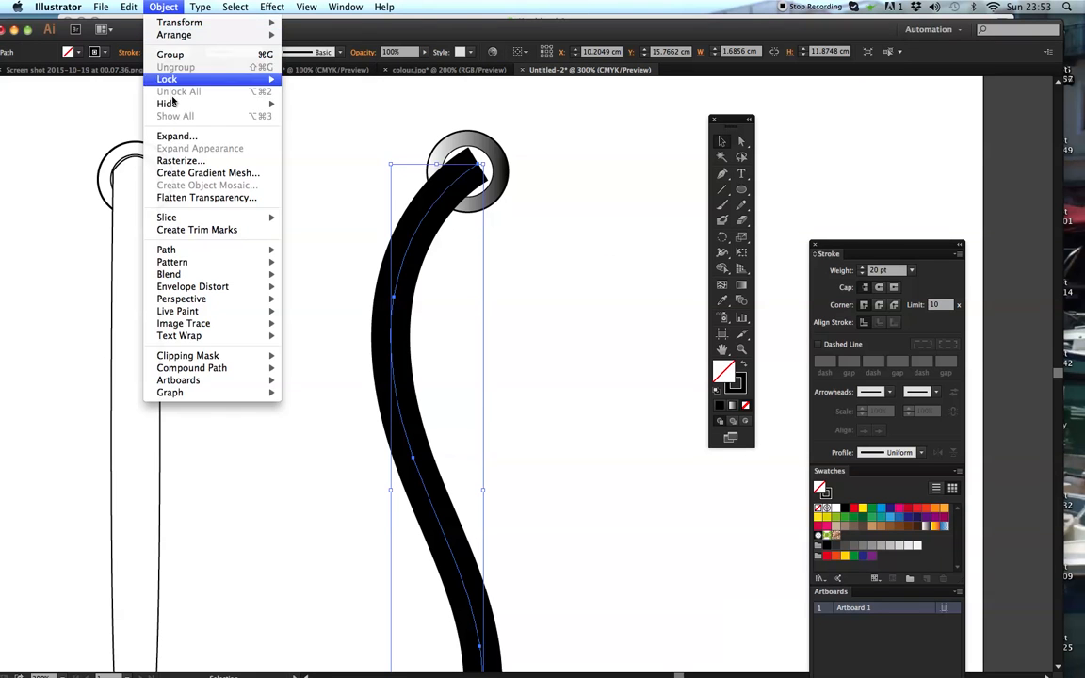
click(166, 131)
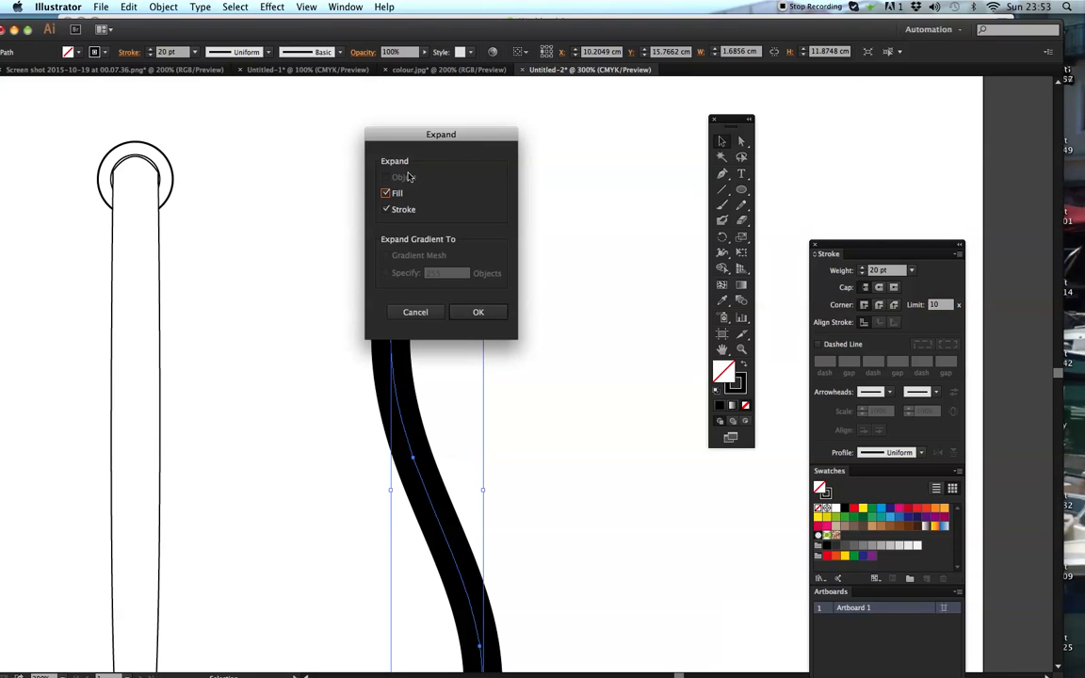
click(415, 312)
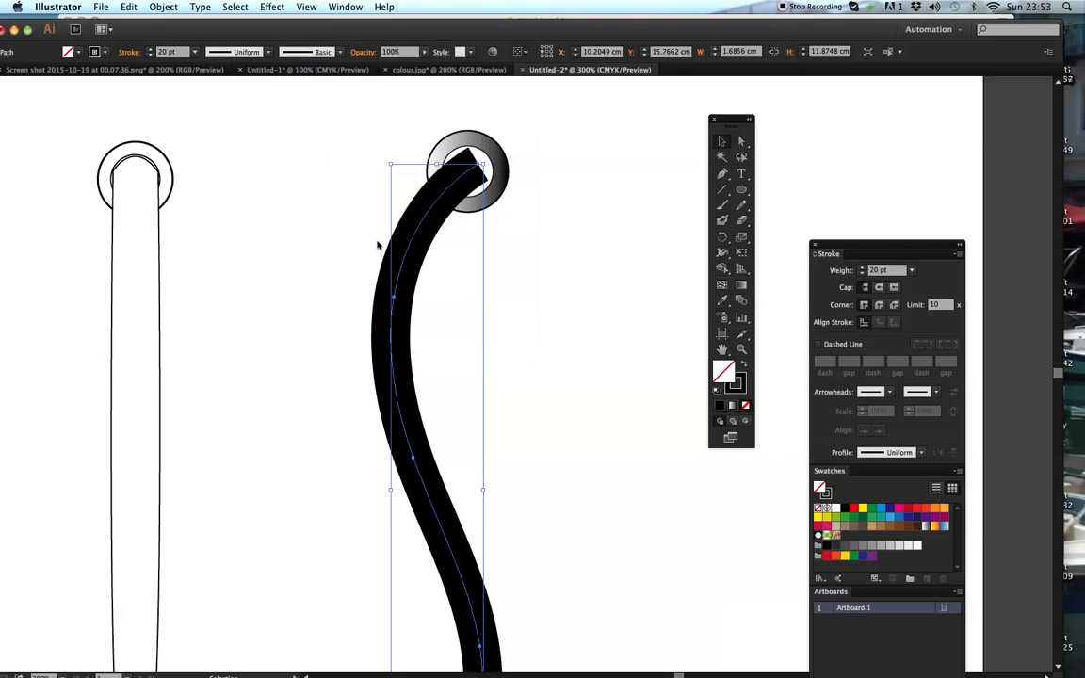
click(163, 7)
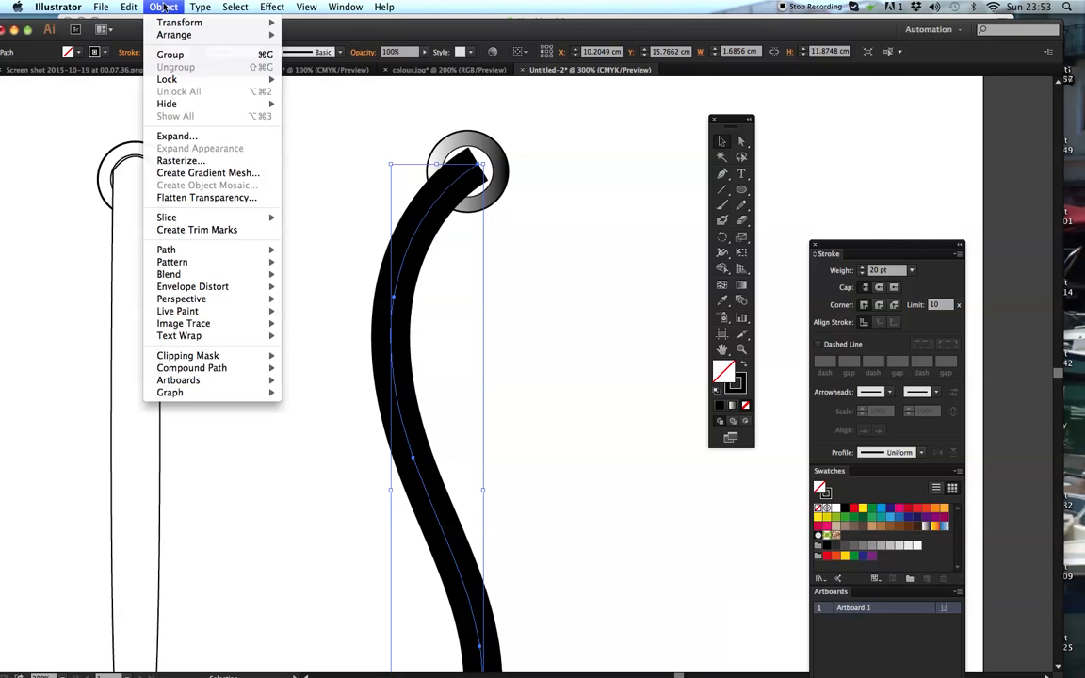
click(165, 136)
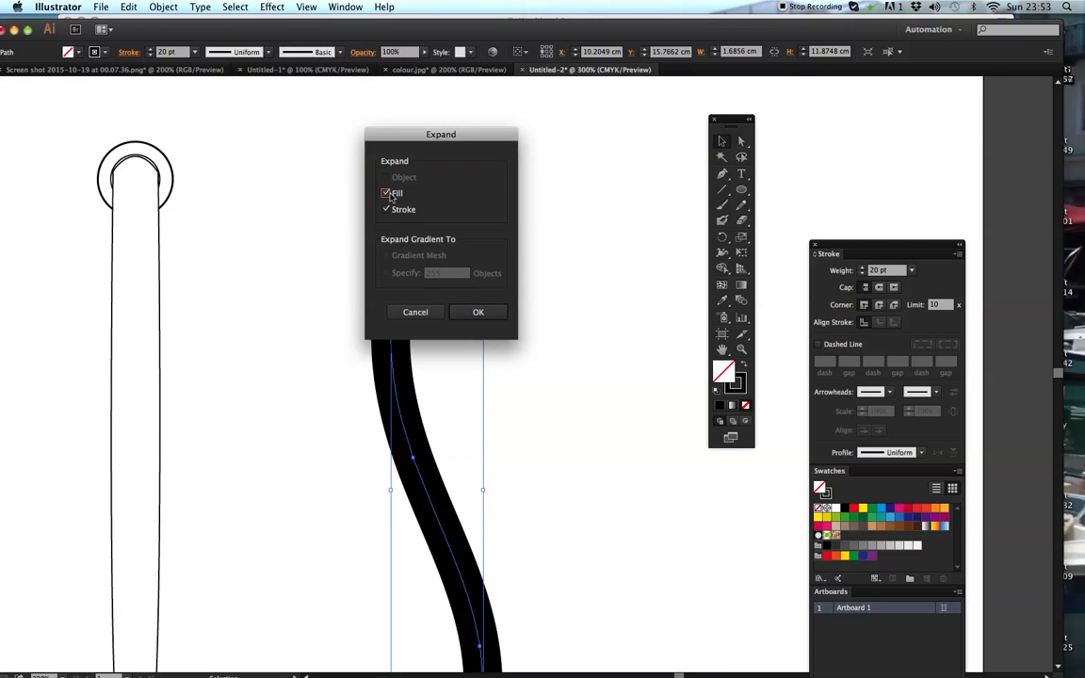
click(479, 313)
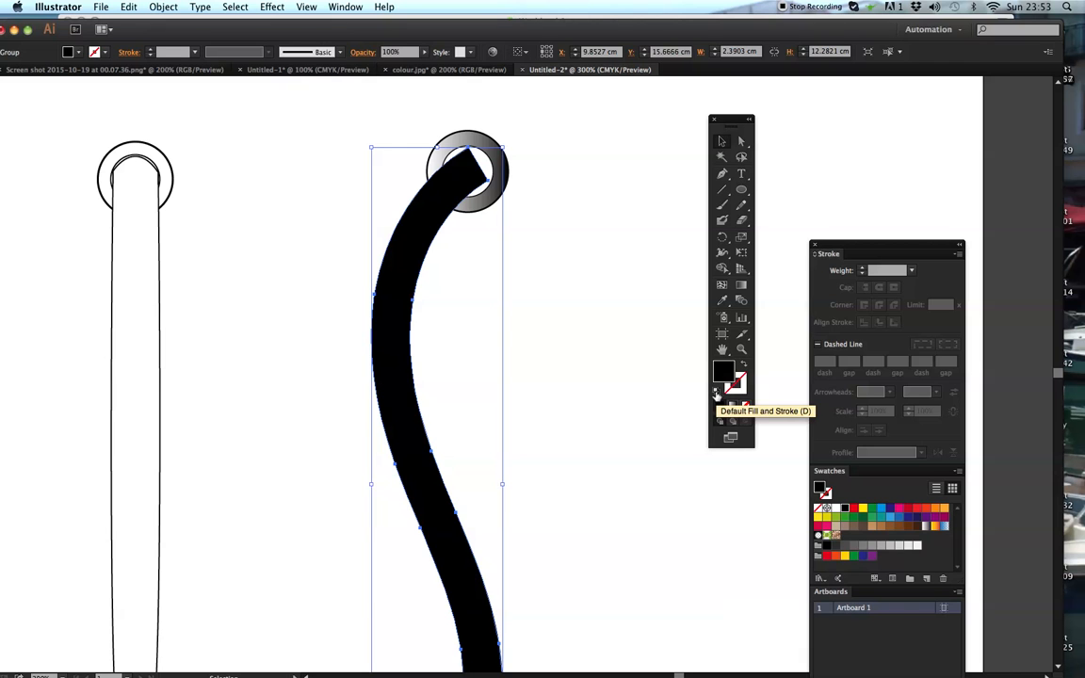
click(716, 392)
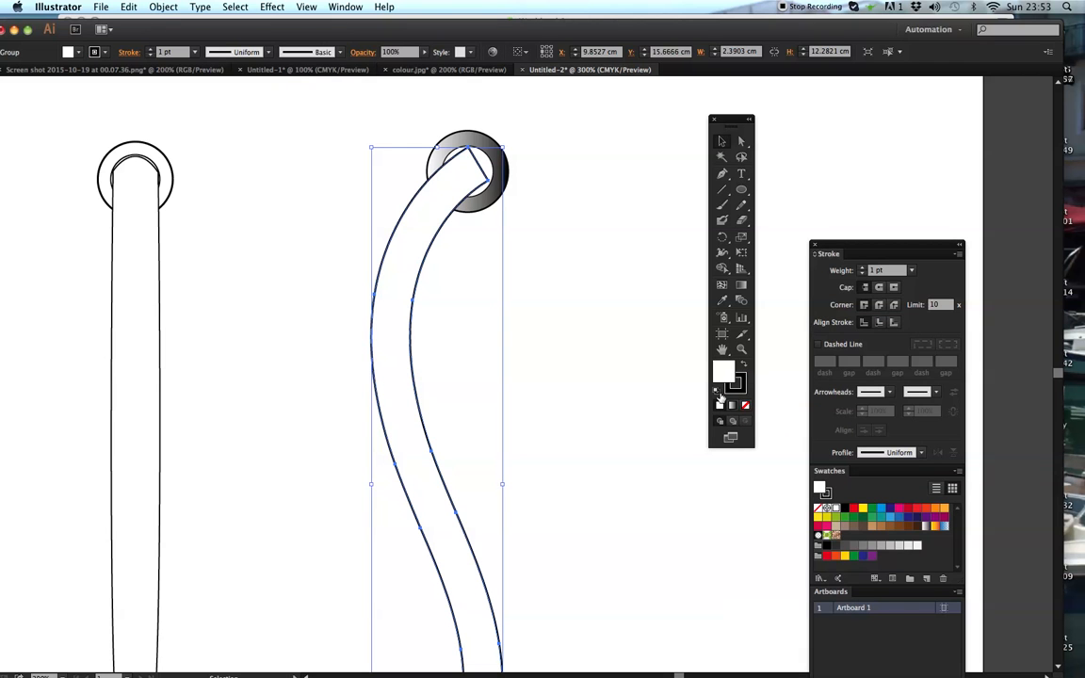
click(560, 191)
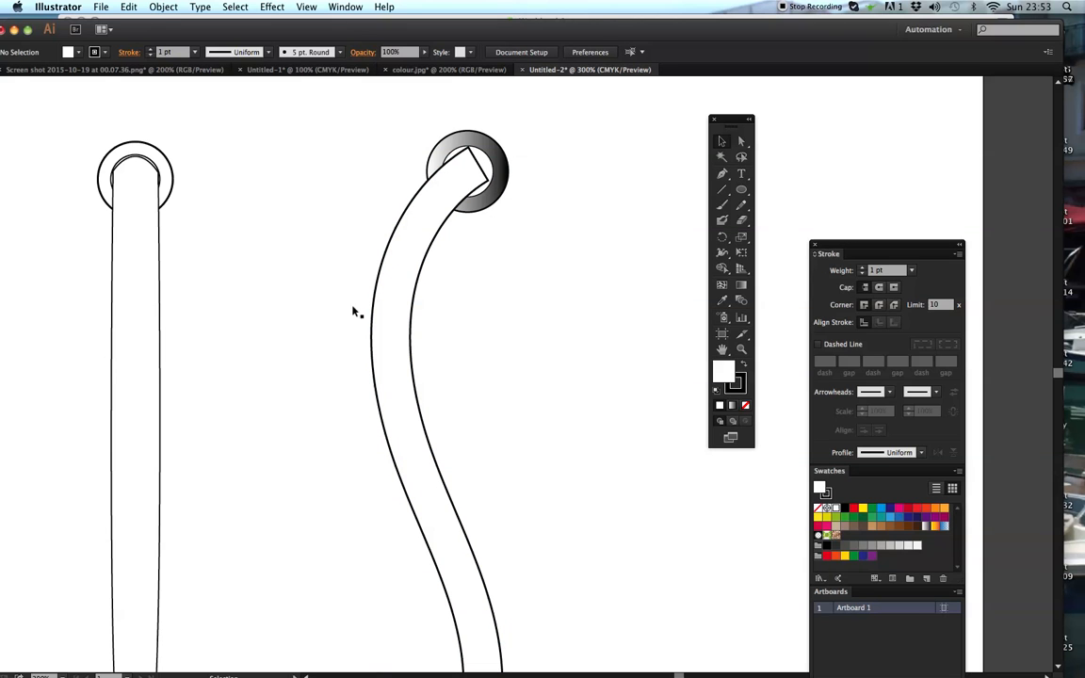
- Try several fill swatches on the expanded curved handle, settling on the orange-red one
click(479, 200)
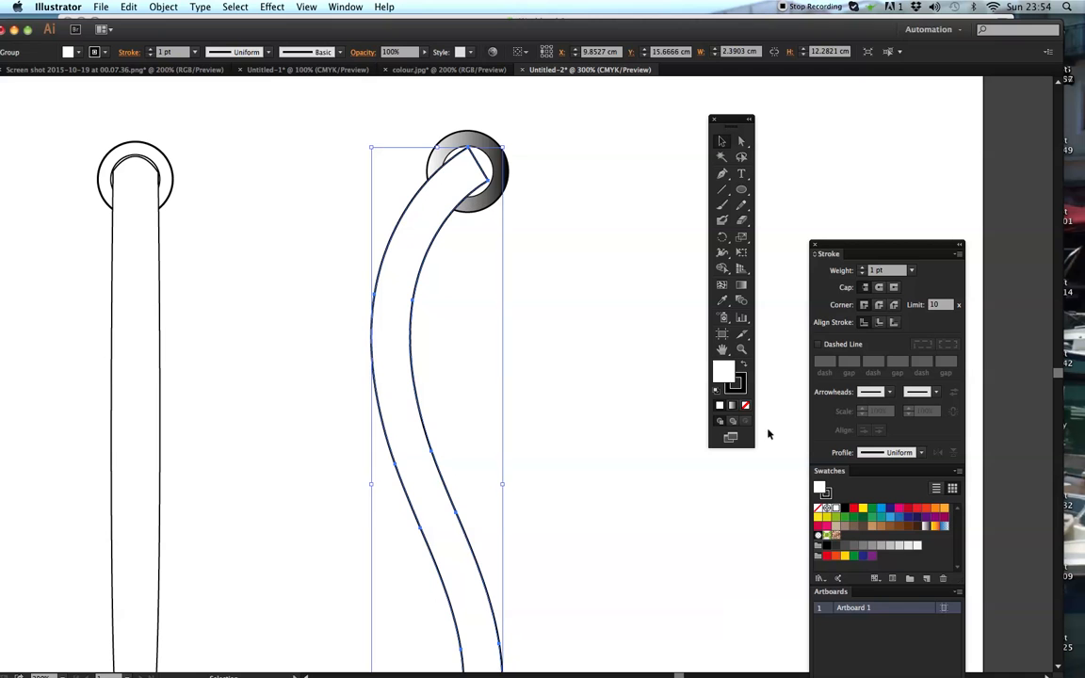
click(854, 509)
click(872, 509)
click(922, 526)
click(926, 510)
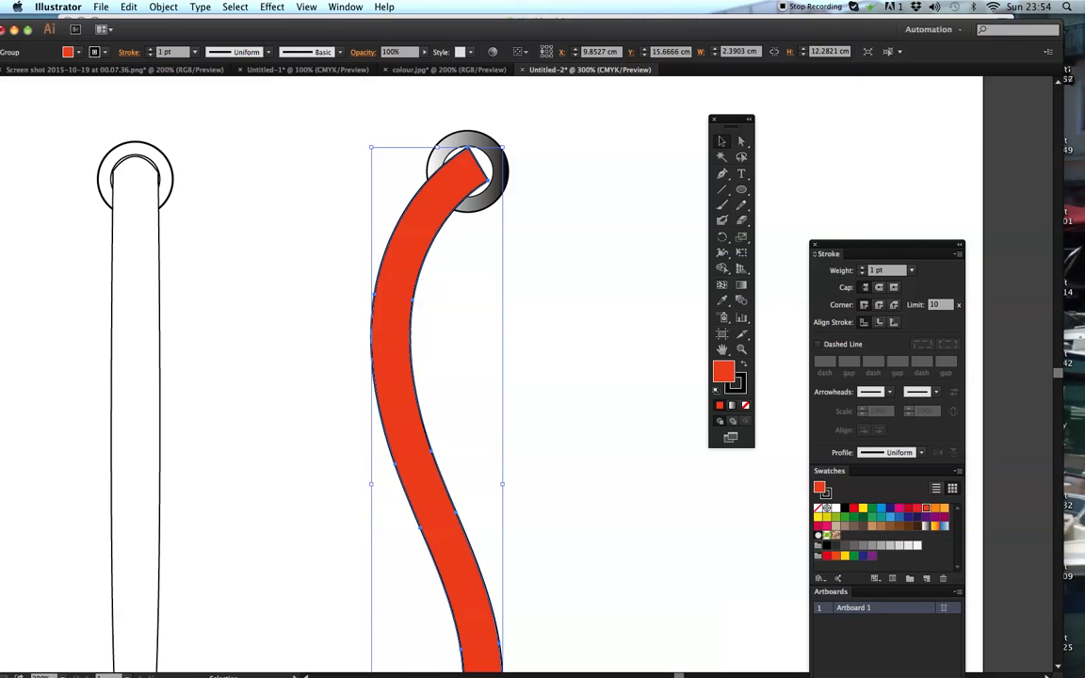
- Draw a rectangle about 0.36 cm wide and 0.94 cm high below the curved handle's lower end and rotate it to match the slanted edge
scroll(551, 467, down, 5)
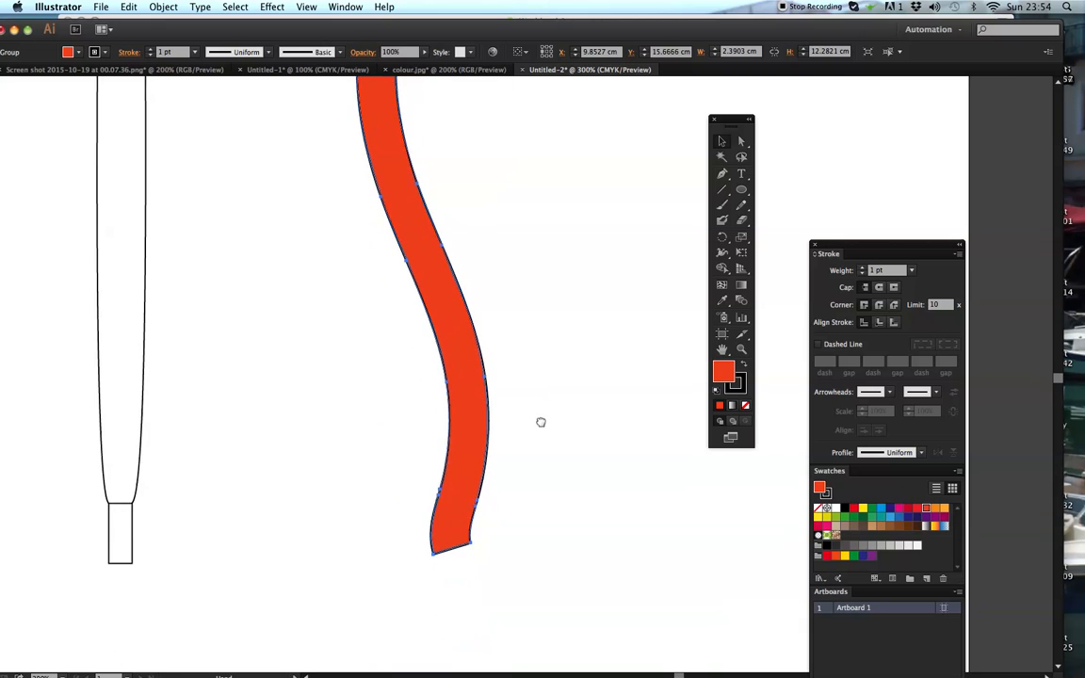
scroll(539, 421, up, 10)
scroll(567, 476, down, 15)
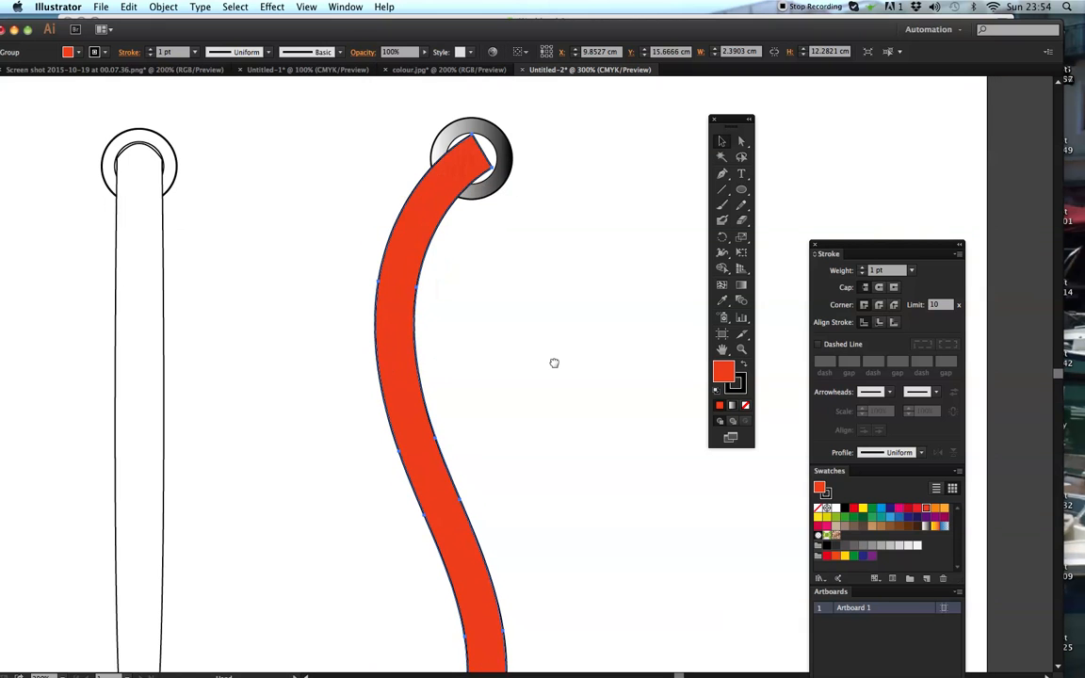
drag(742, 191, 778, 189)
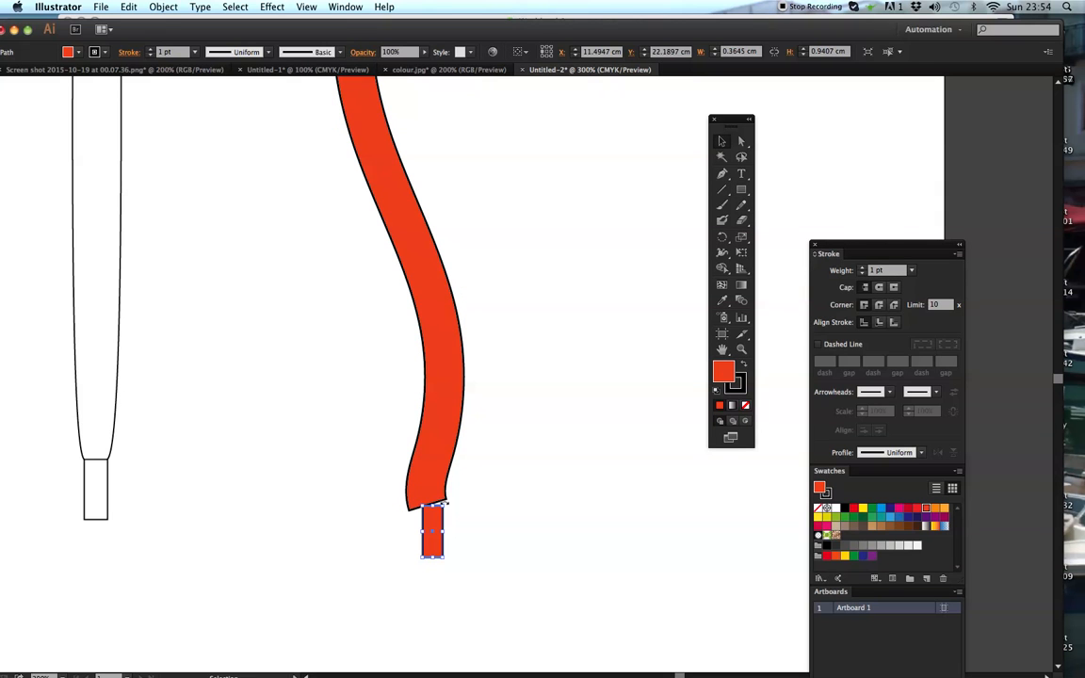
drag(445, 504, 438, 502)
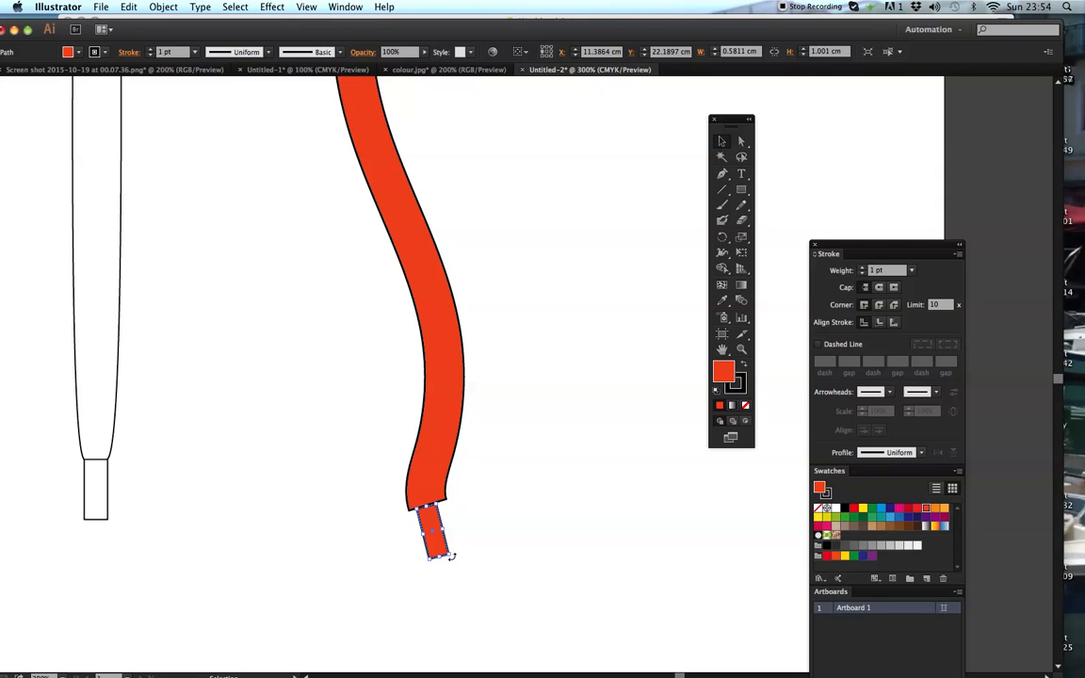
drag(450, 560, 452, 558)
click(455, 533)
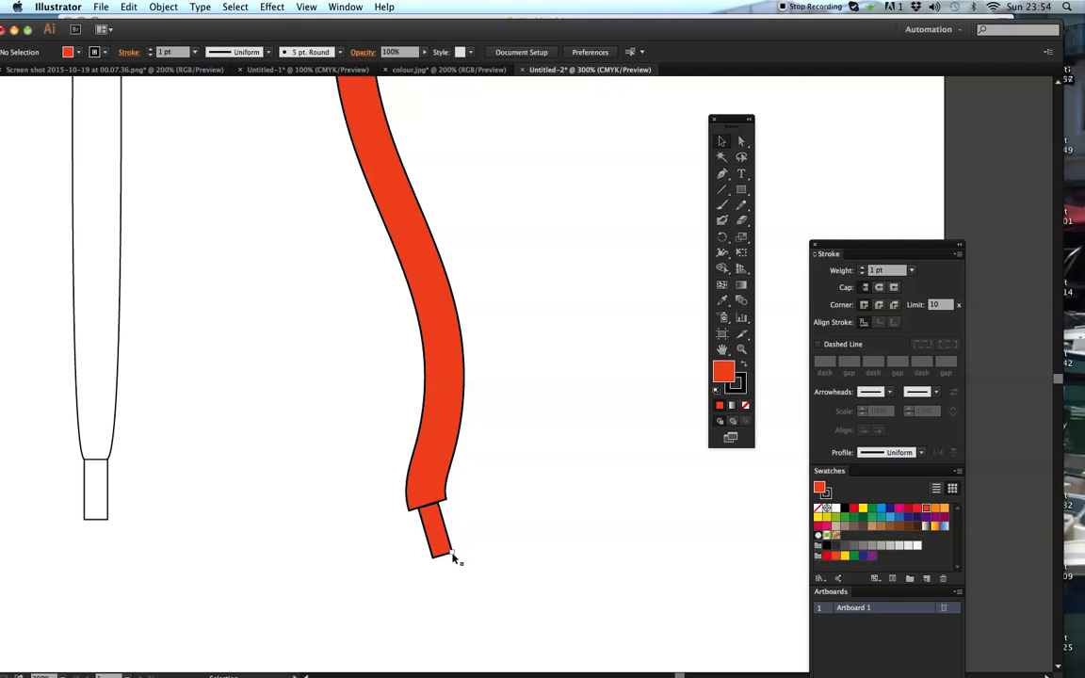
- Fill the small rectangle at the handle's lower end with the darkest navy blue swatch
click(450, 553)
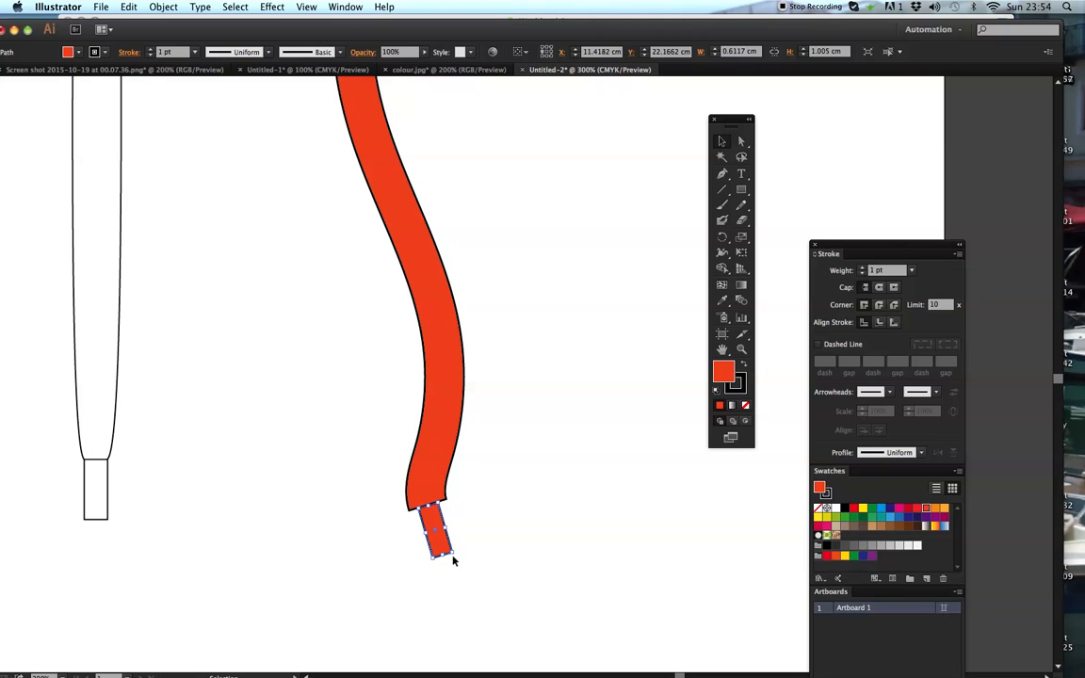
click(908, 518)
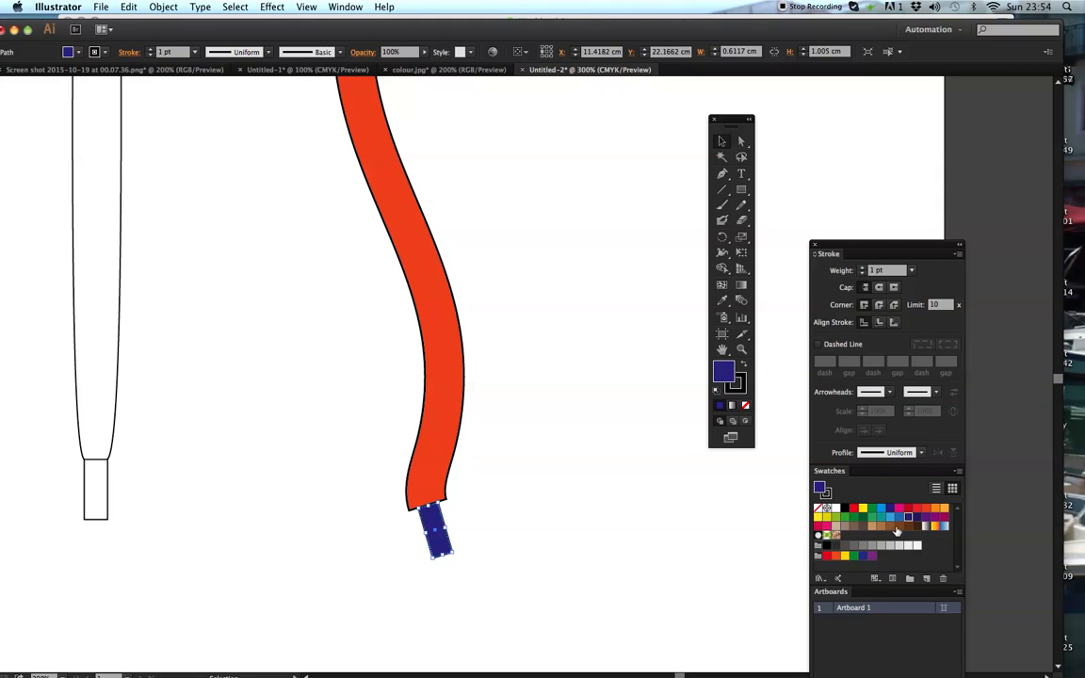
click(918, 518)
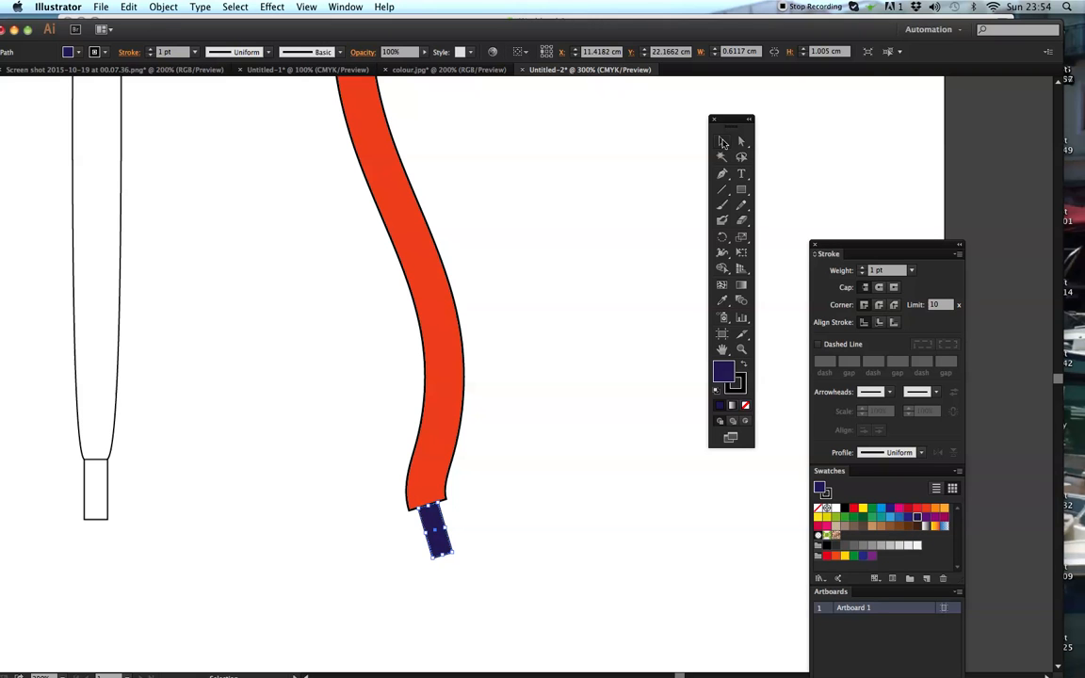
- Delete the straight end segment of the orange-red handle inside the gradient ring
click(648, 202)
drag(506, 266, 518, 325)
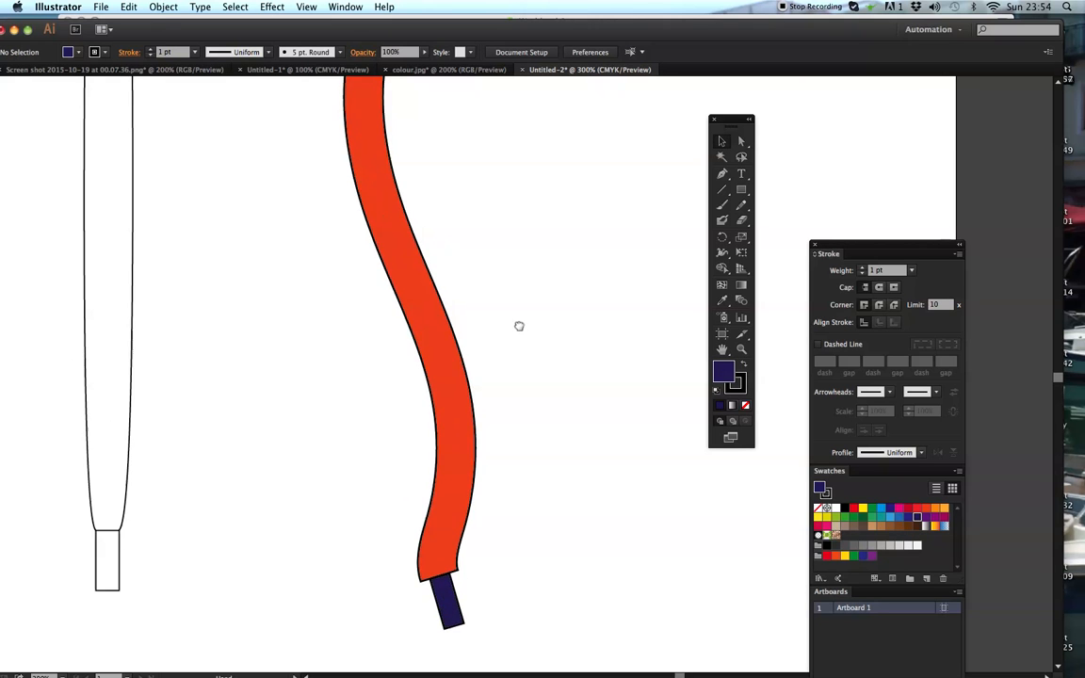
scroll(548, 212, up, 10)
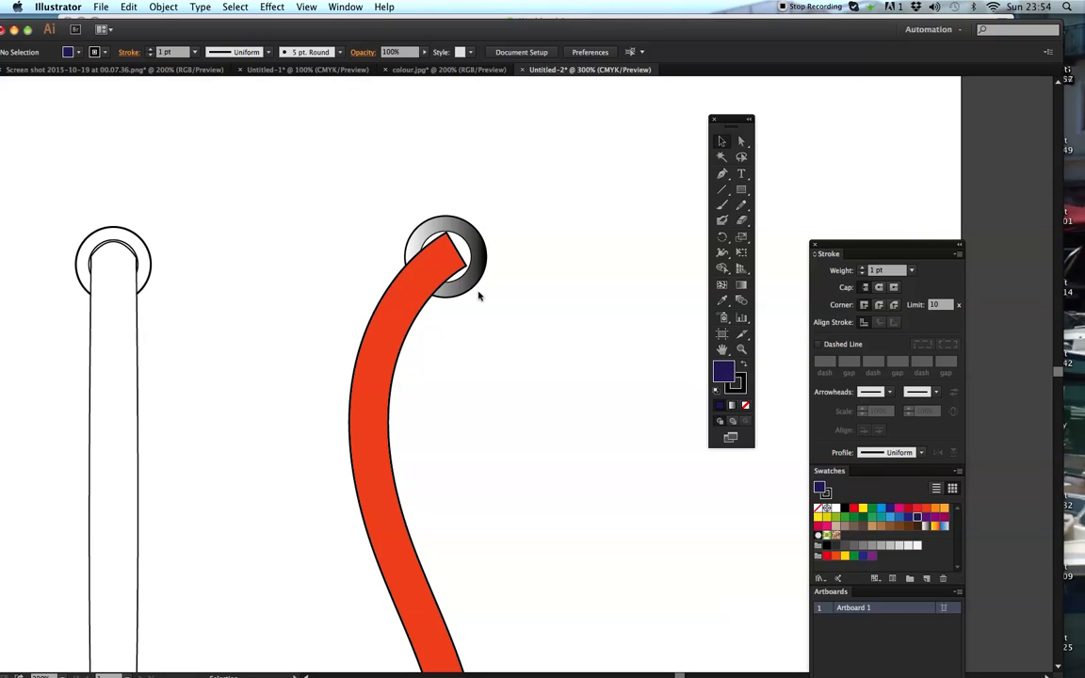
click(741, 349)
click(460, 274)
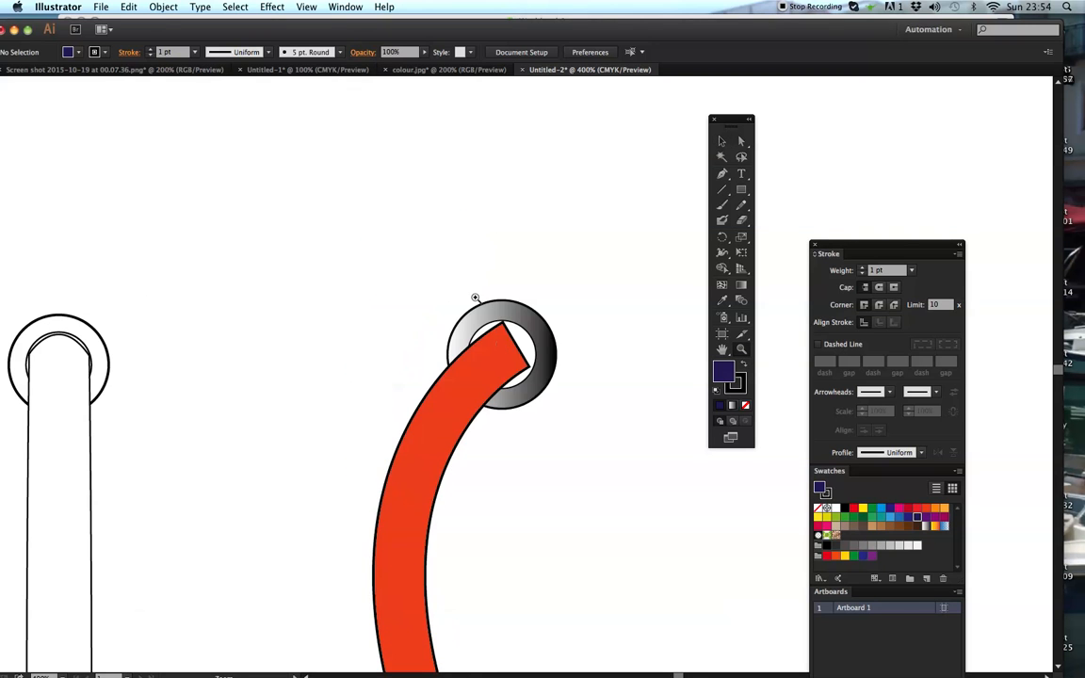
click(478, 356)
click(520, 358)
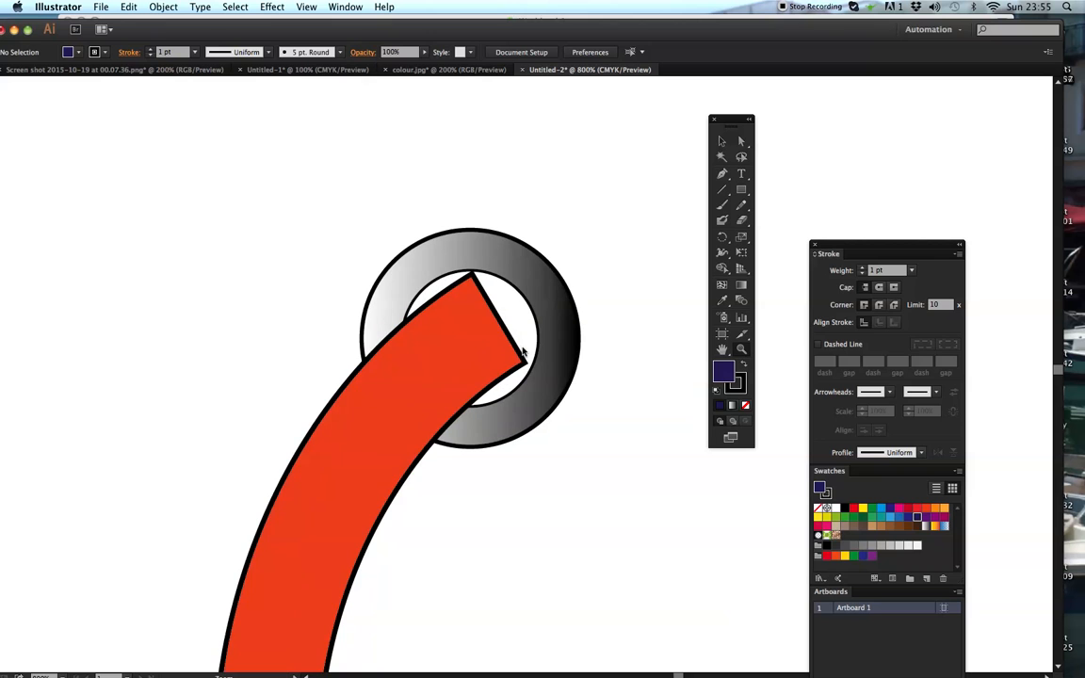
click(742, 141)
click(501, 334)
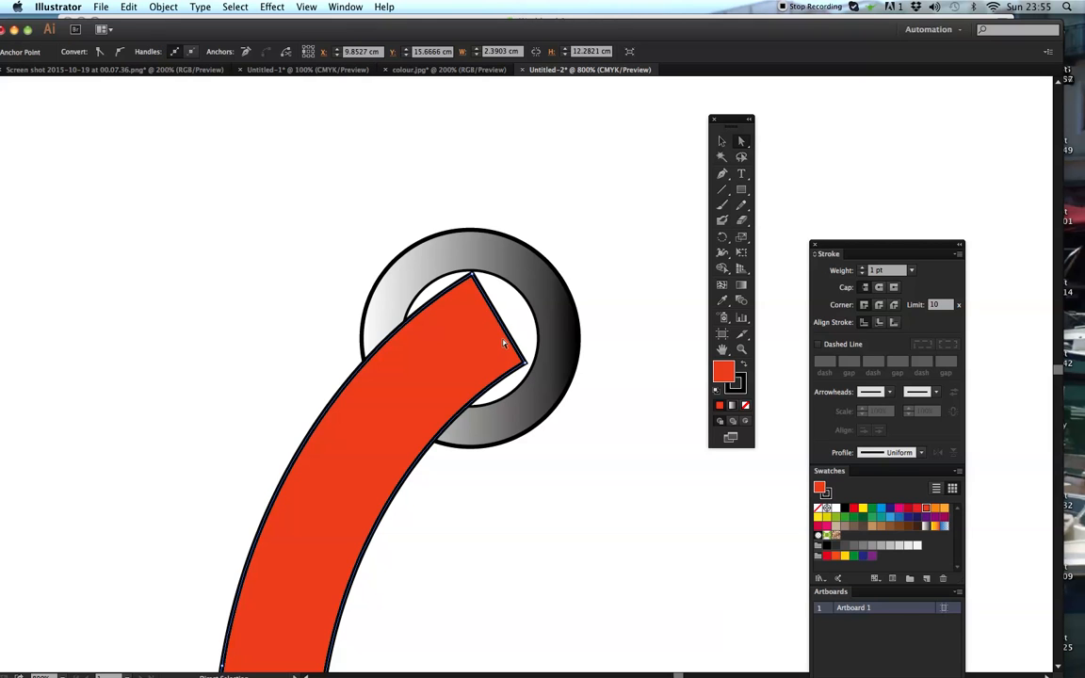
key(Delete)
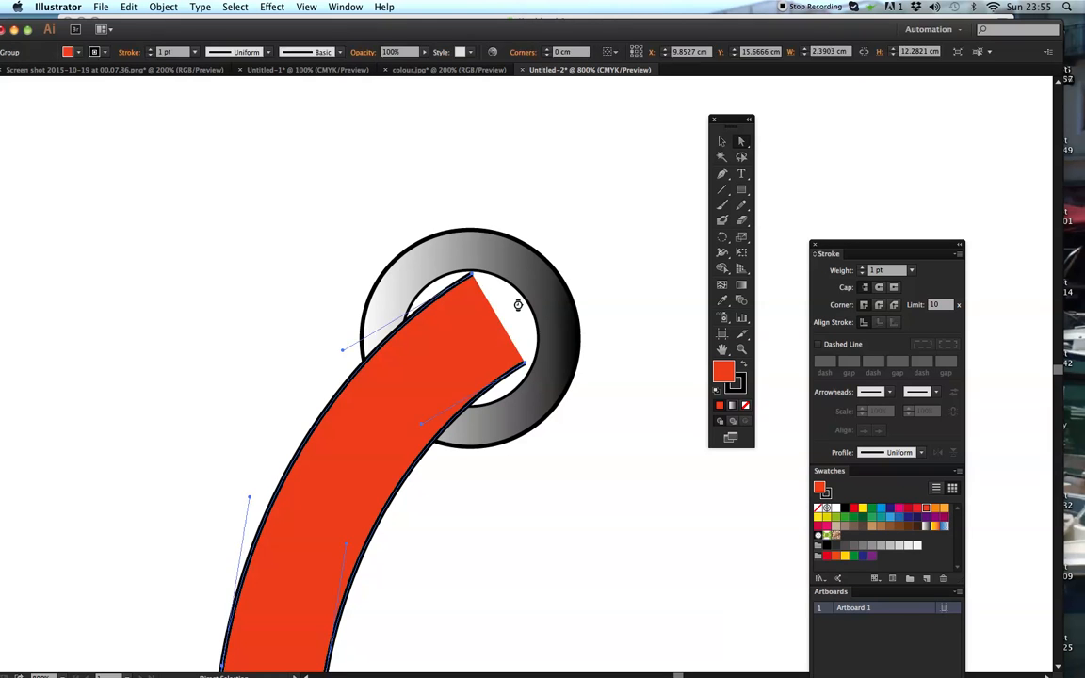
- Close the handle's open upper end with a curved Pen tool segment bulging along the ring's inner edge
key(p)
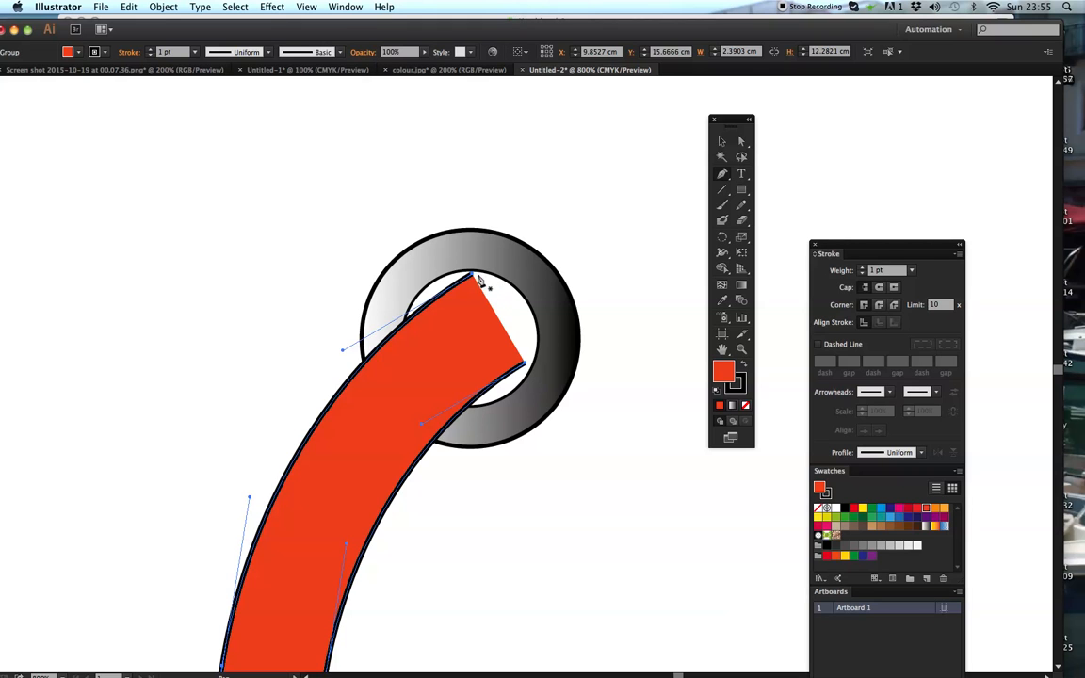
click(471, 275)
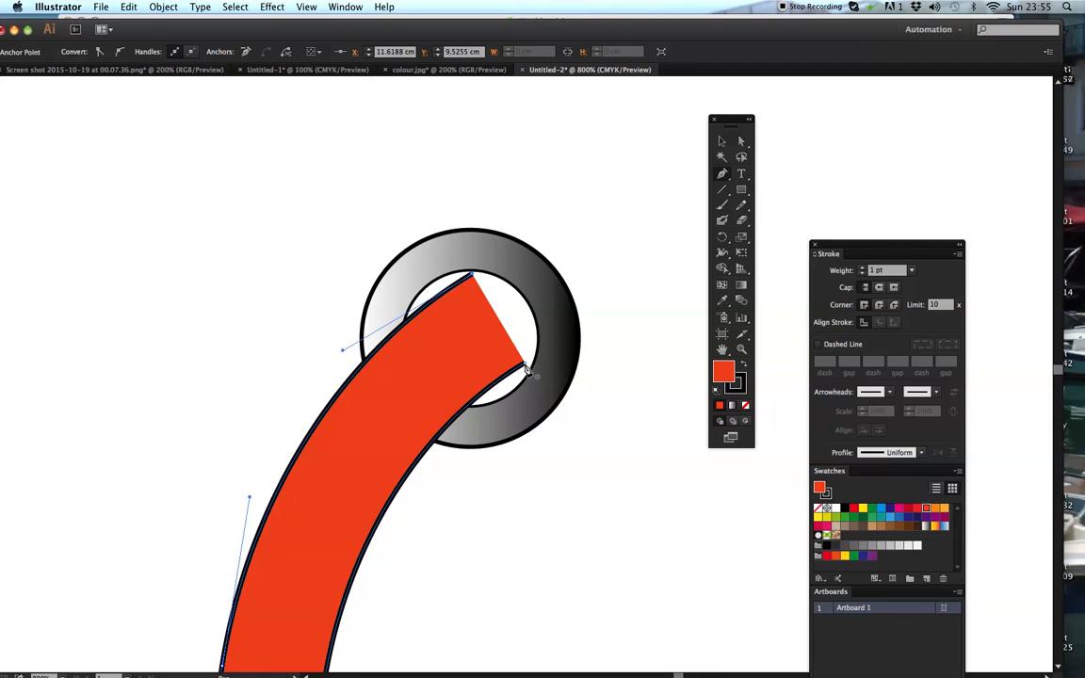
drag(524, 363, 493, 444)
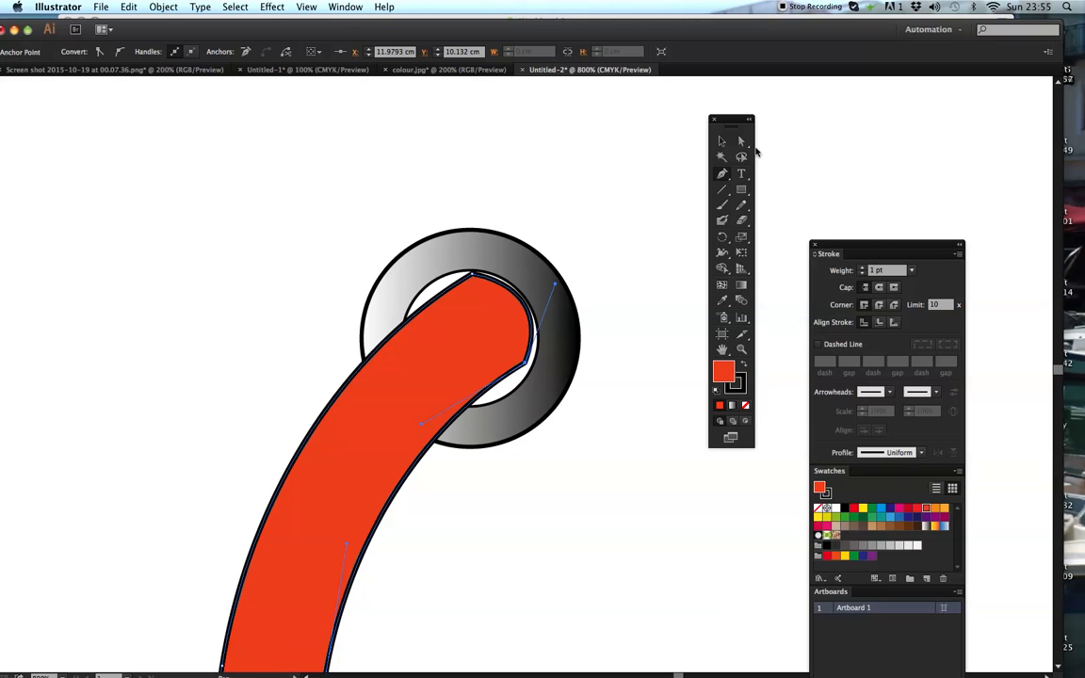
- Fine-tune the anchor point and direction handle of the handle's curved upper end to follow the ring's inner edge
click(742, 140)
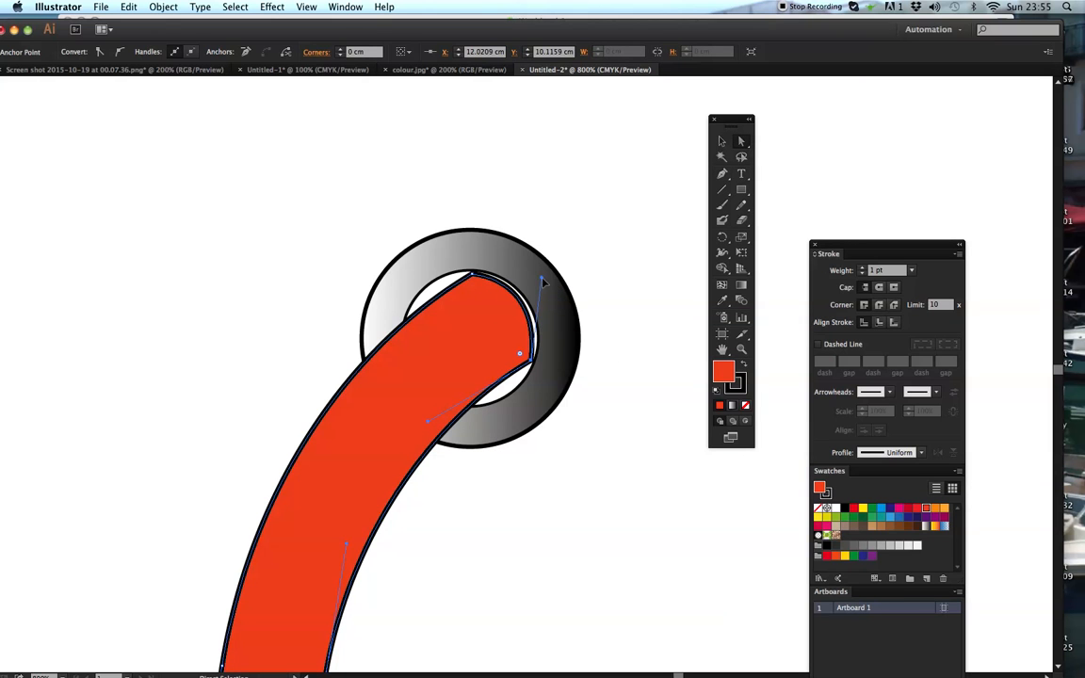
drag(541, 279, 546, 281)
drag(532, 360, 532, 358)
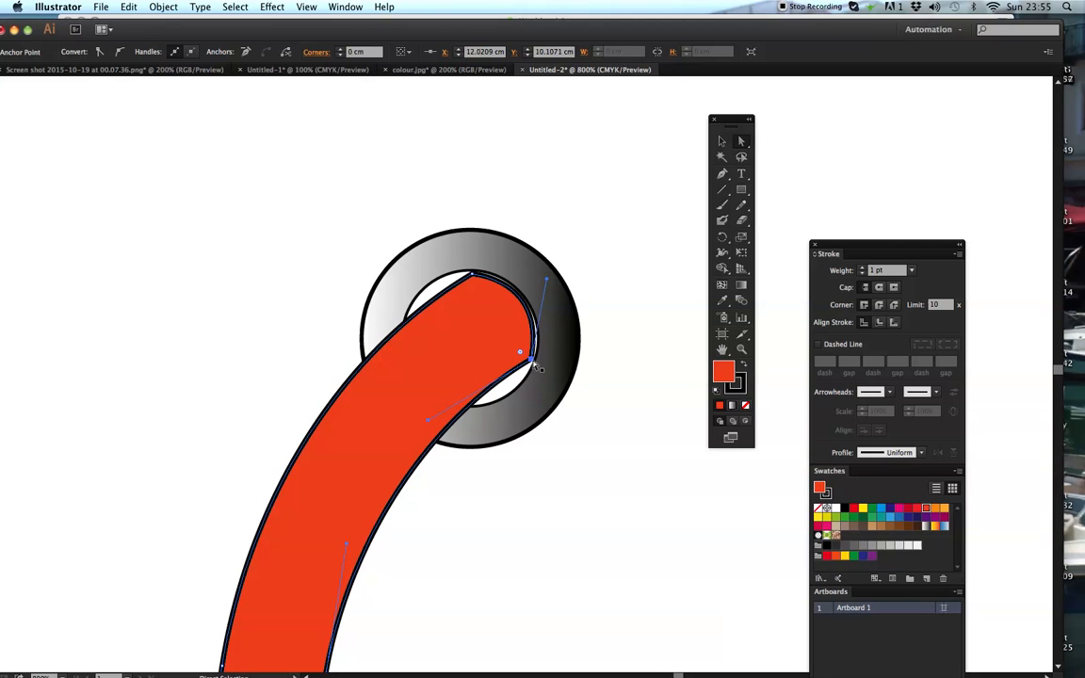
drag(546, 280, 547, 282)
click(574, 270)
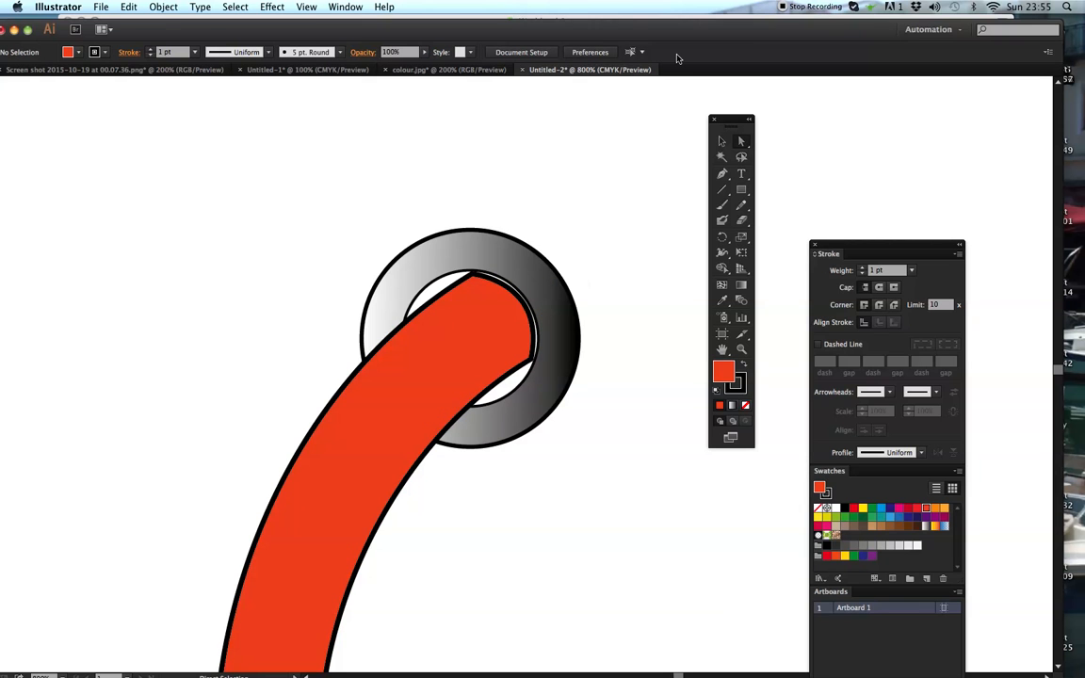
- Move the anchor points at the orange-red handle's lower end inward to narrow it to the navy tip's width
key(super+minus)
key(super+minus)
key(super+minus)
key(super+minus)
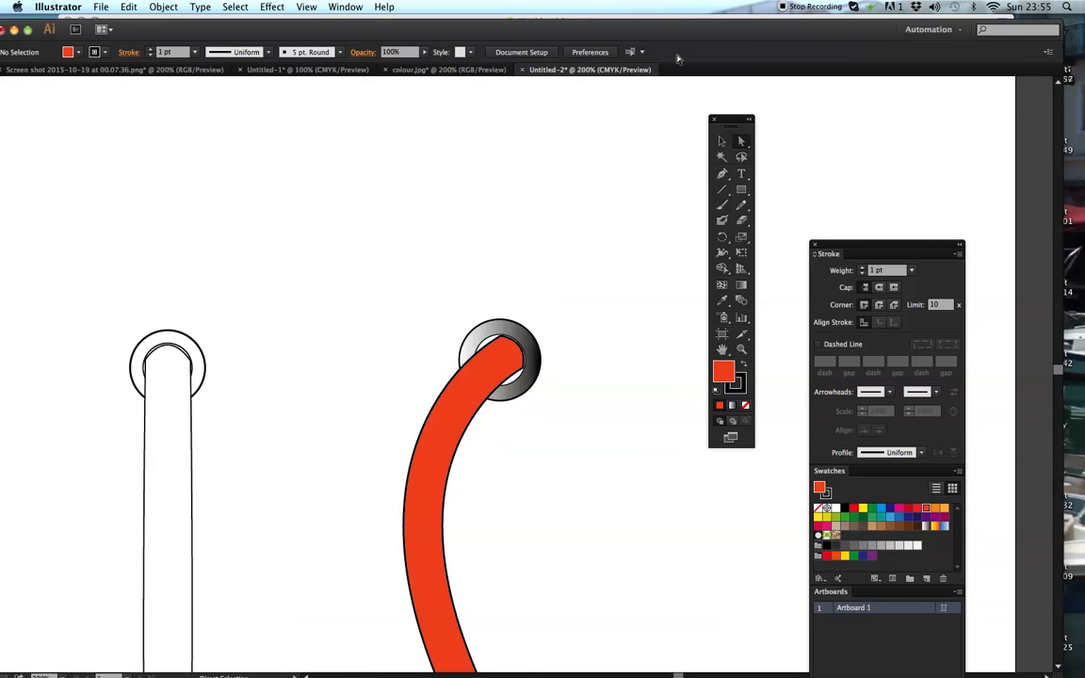
key(super+minus)
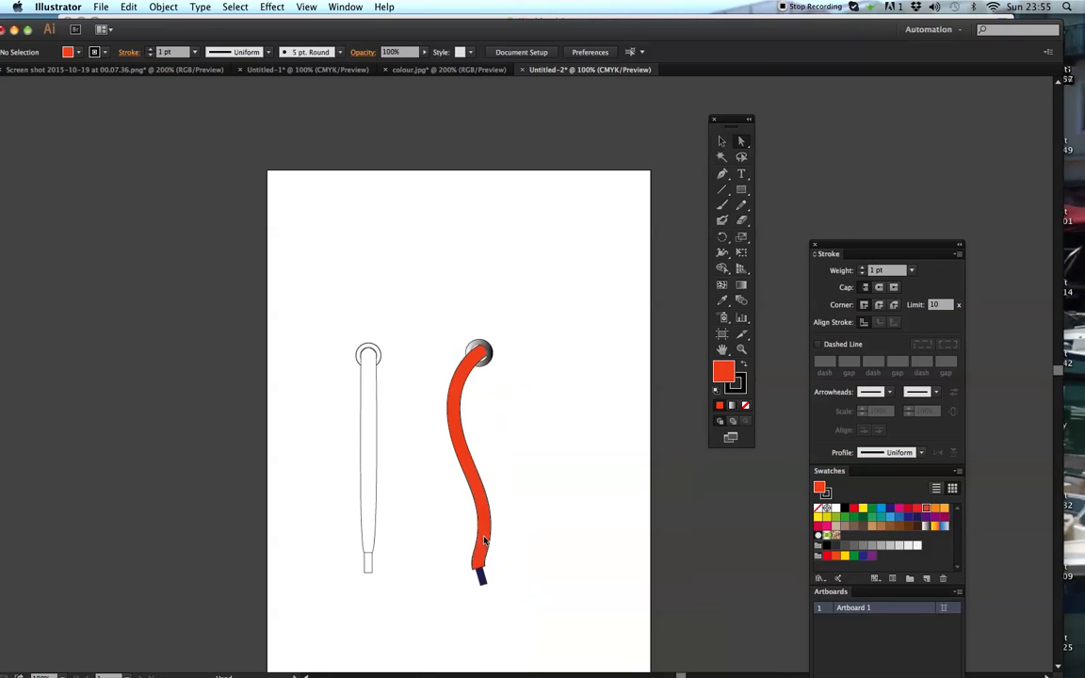
click(490, 488)
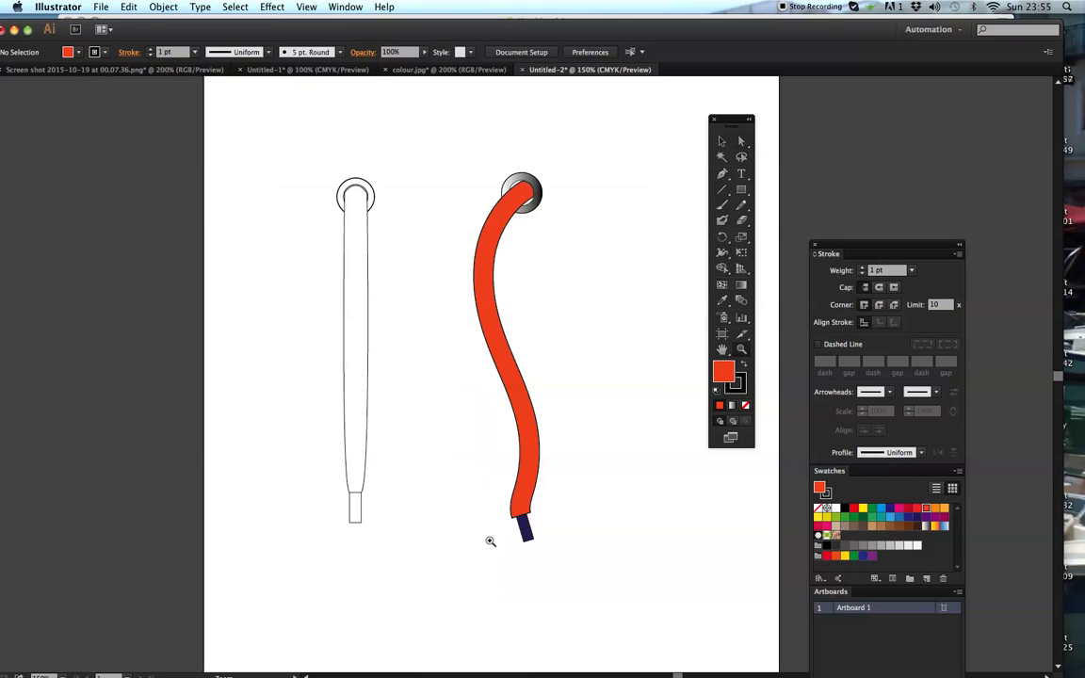
click(555, 454)
click(488, 436)
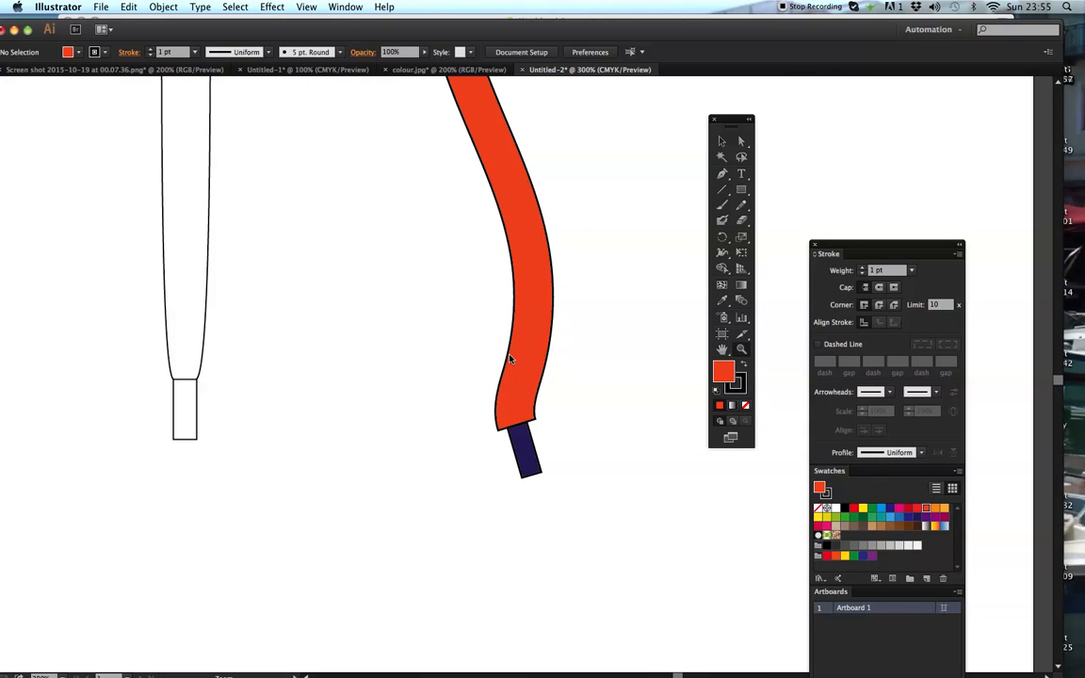
click(740, 141)
click(502, 430)
drag(512, 432, 533, 426)
click(564, 399)
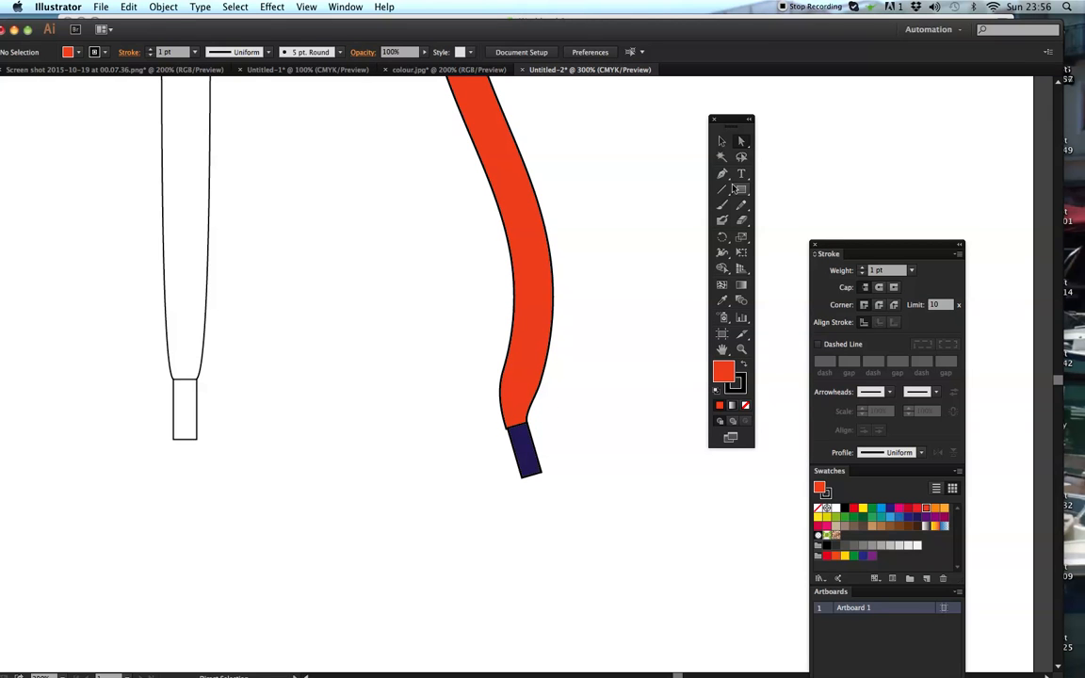
- Draw a narrow V-shaped crease about 0.13 cm wide and 0.57 cm high above the navy tip, using the Pencil tool with no fill and 0.5 pt stroke
click(742, 207)
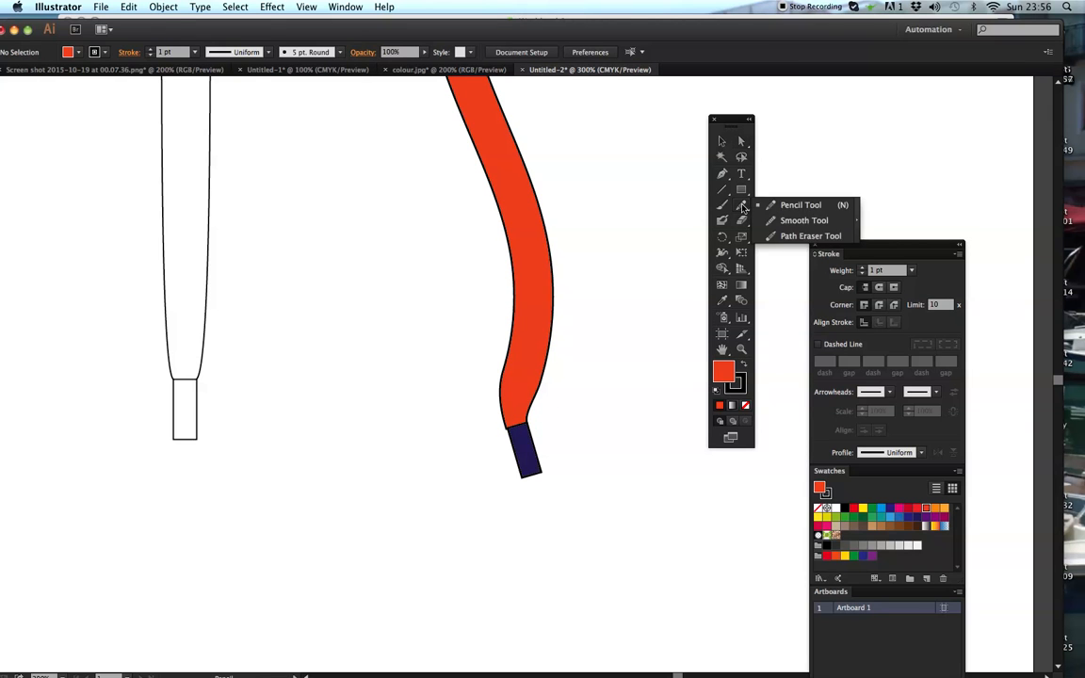
click(798, 204)
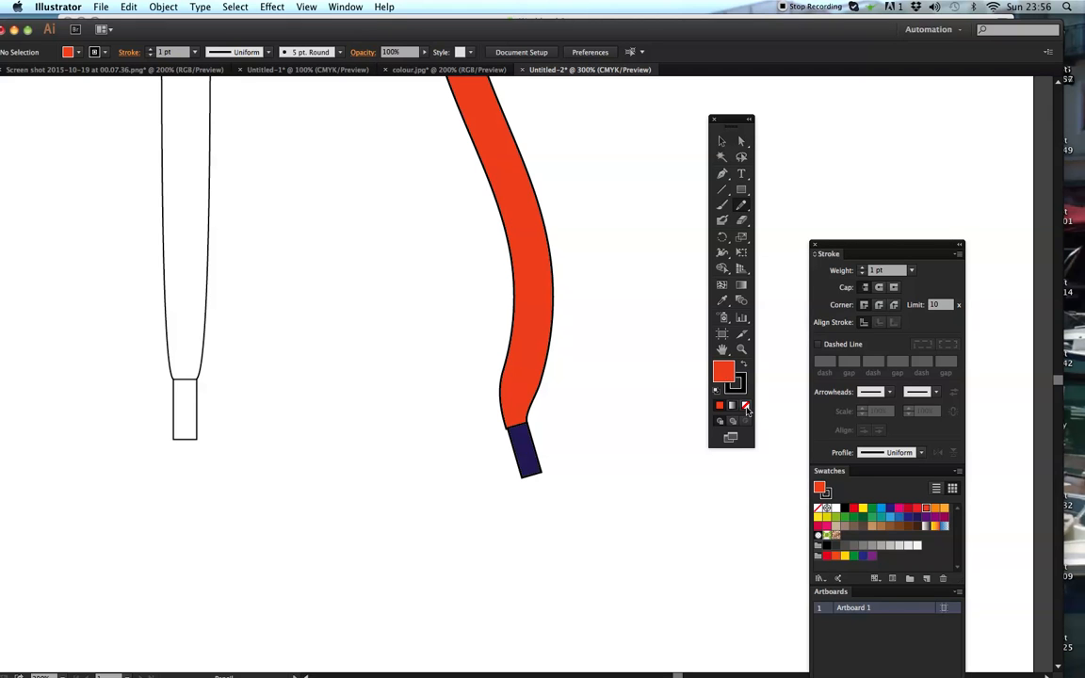
click(745, 407)
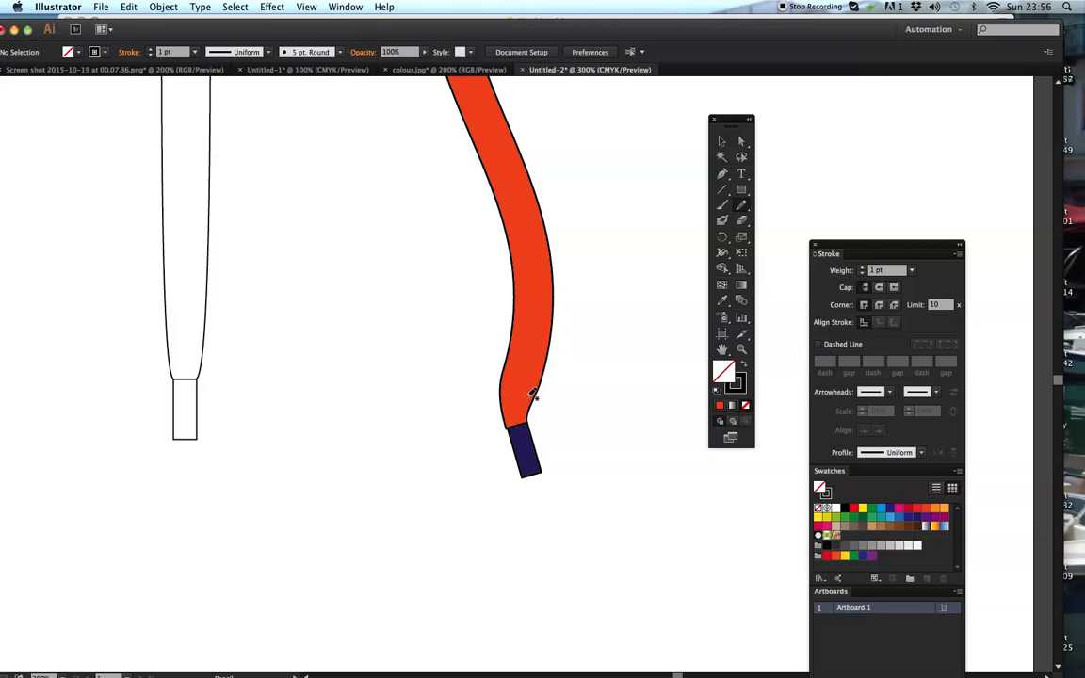
click(741, 350)
click(532, 419)
click(564, 334)
click(743, 205)
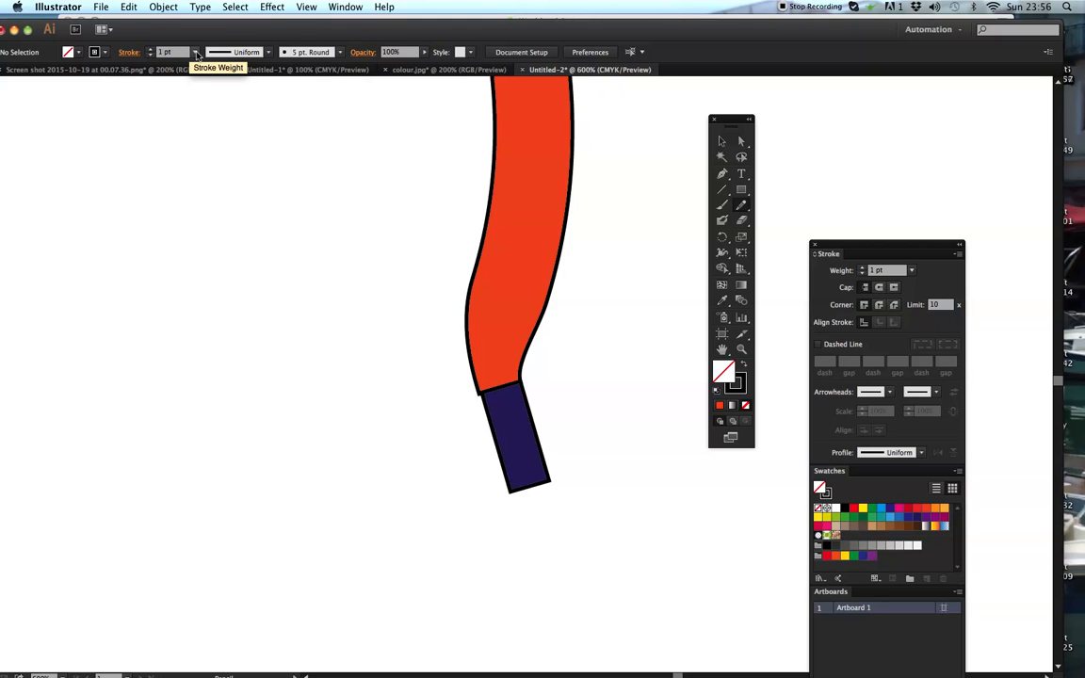
click(196, 55)
click(213, 81)
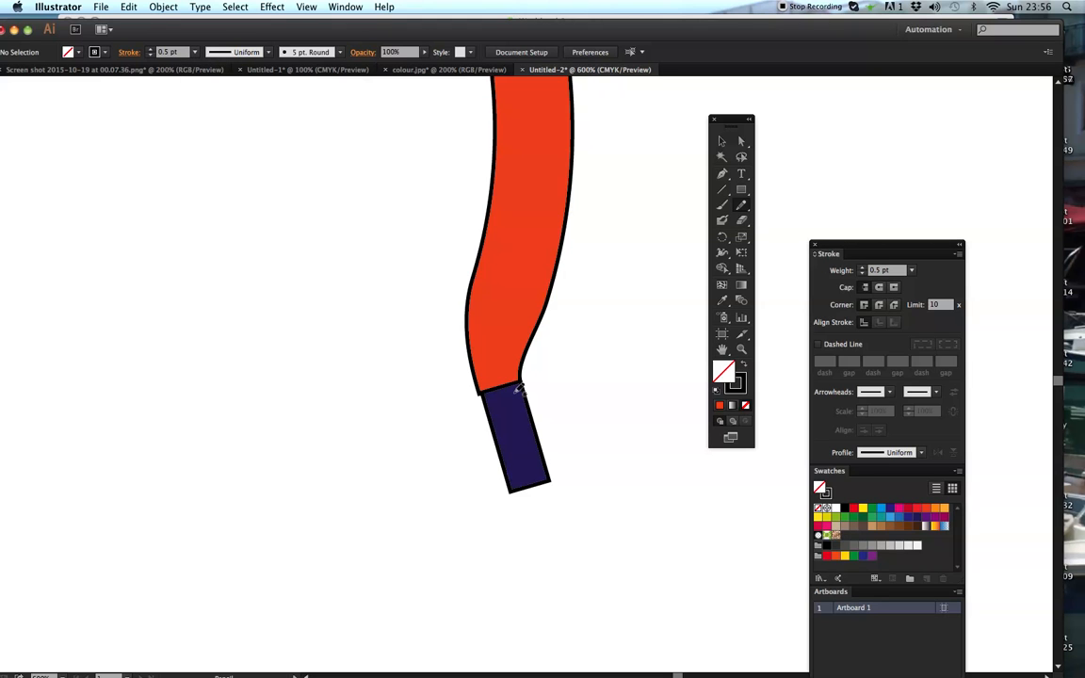
mouse_move(497, 326)
mouse_down()
mouse_move(509, 370)
mouse_move(521, 345)
mouse_move(510, 335)
mouse_up()
key(v)
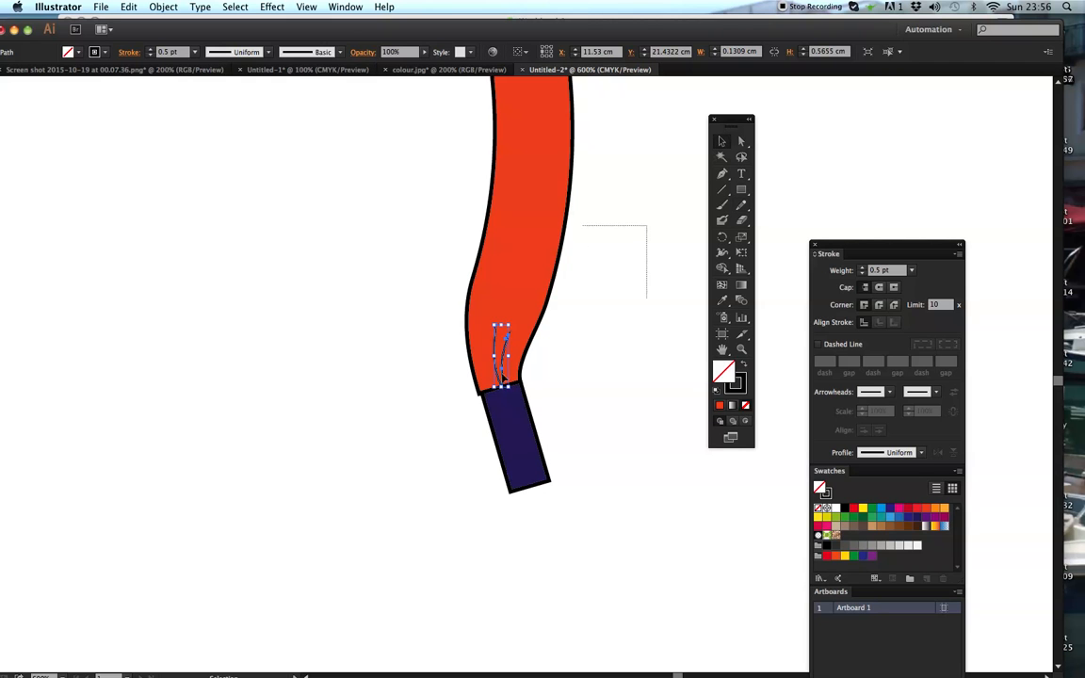
click(505, 347)
click(507, 346)
click(583, 353)
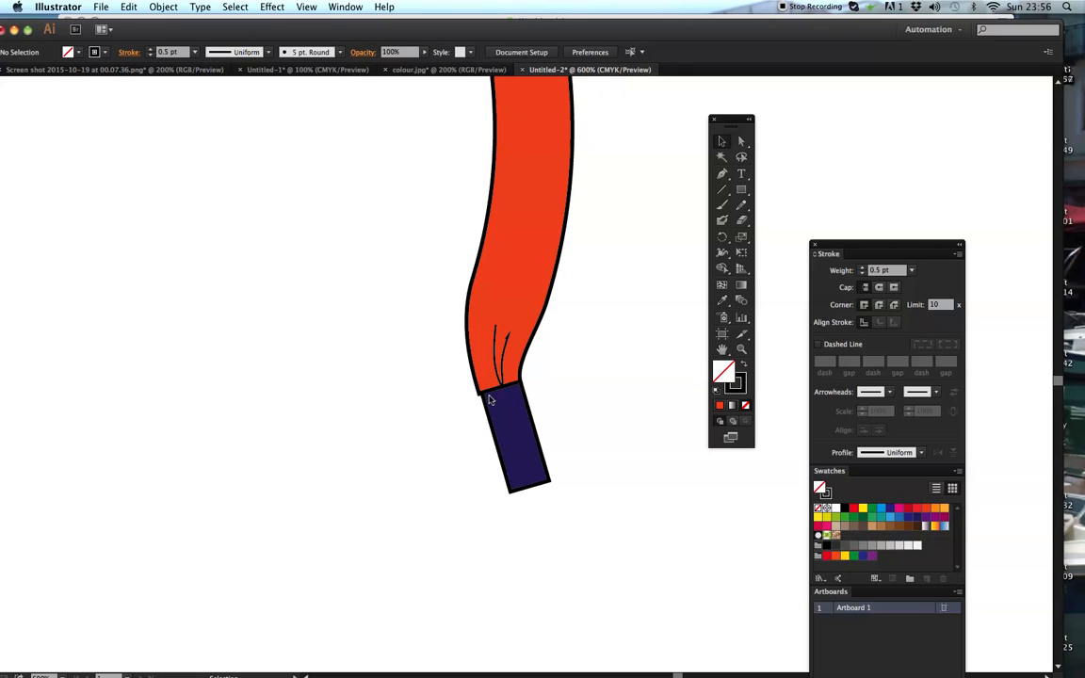
- Nudge the handle's lower-left corner anchor inward to line up with the navy tip's upper corner
key(a)
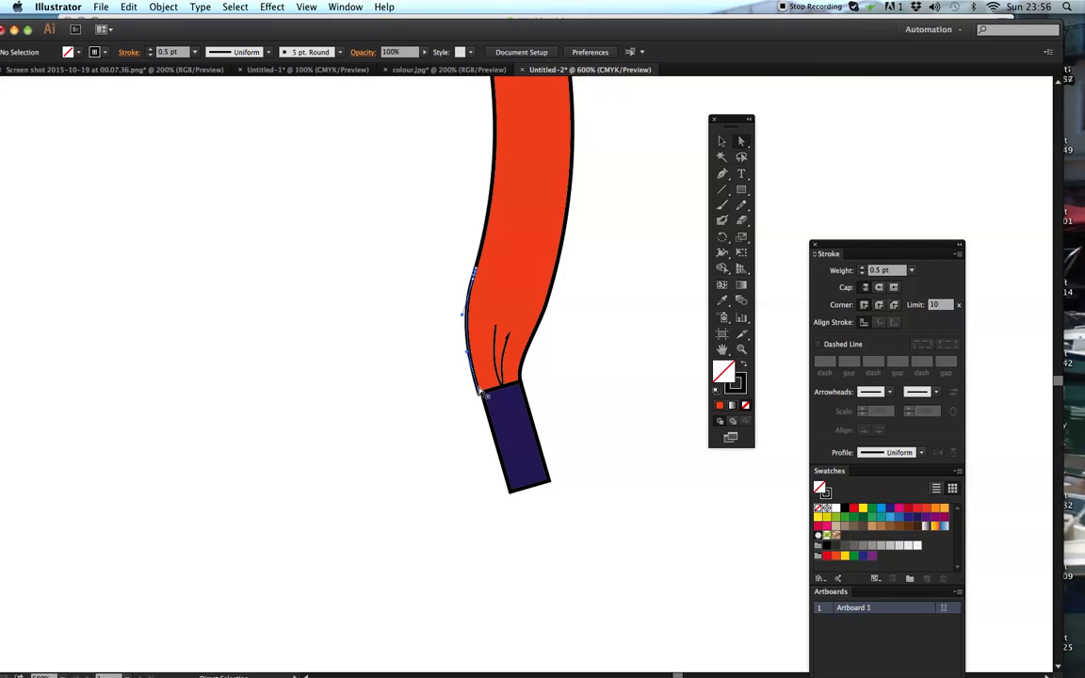
click(481, 396)
key(super+z)
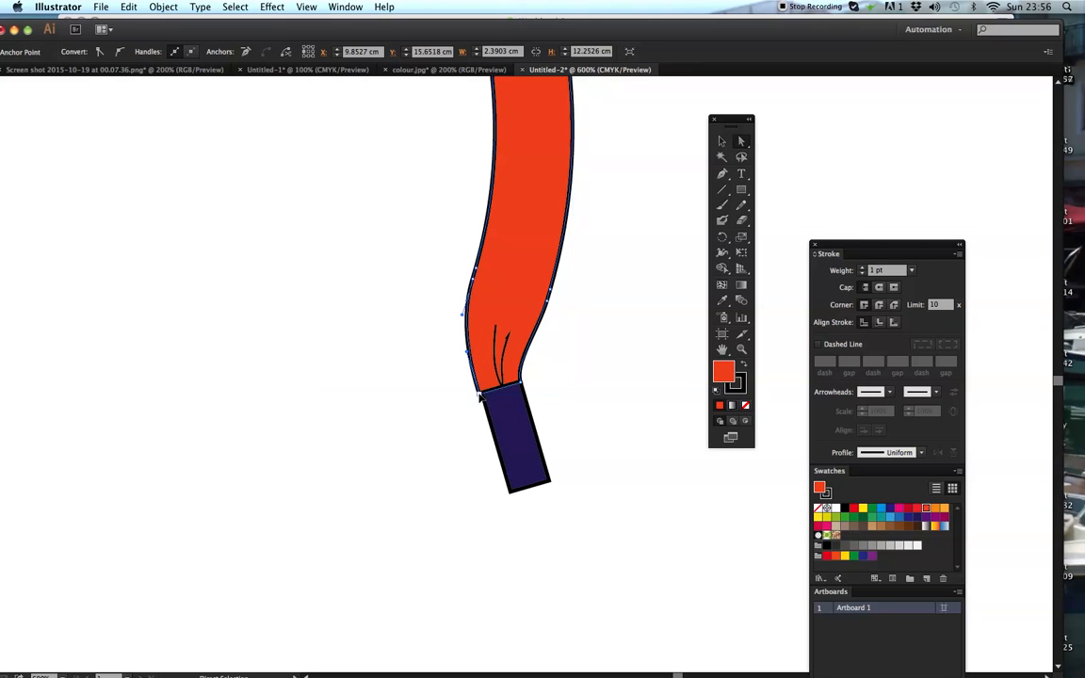
click(489, 382)
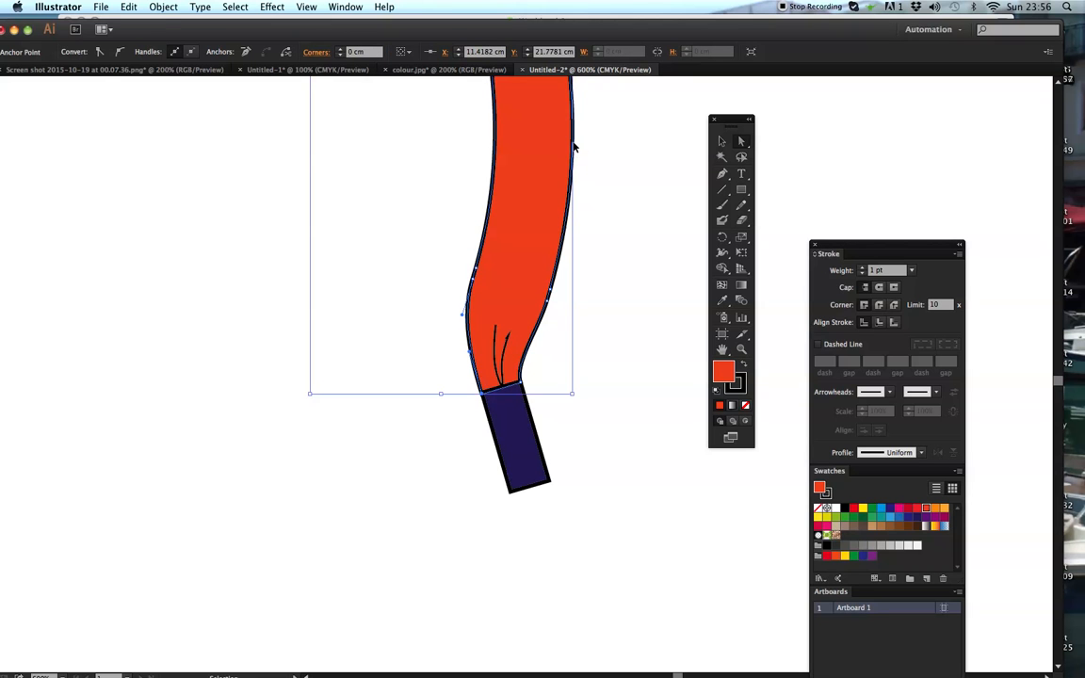
- Group the gradient ring, orange-red handle, crease lines and navy tip into one object
key(super+minus)
key(super+minus)
key(super+minus)
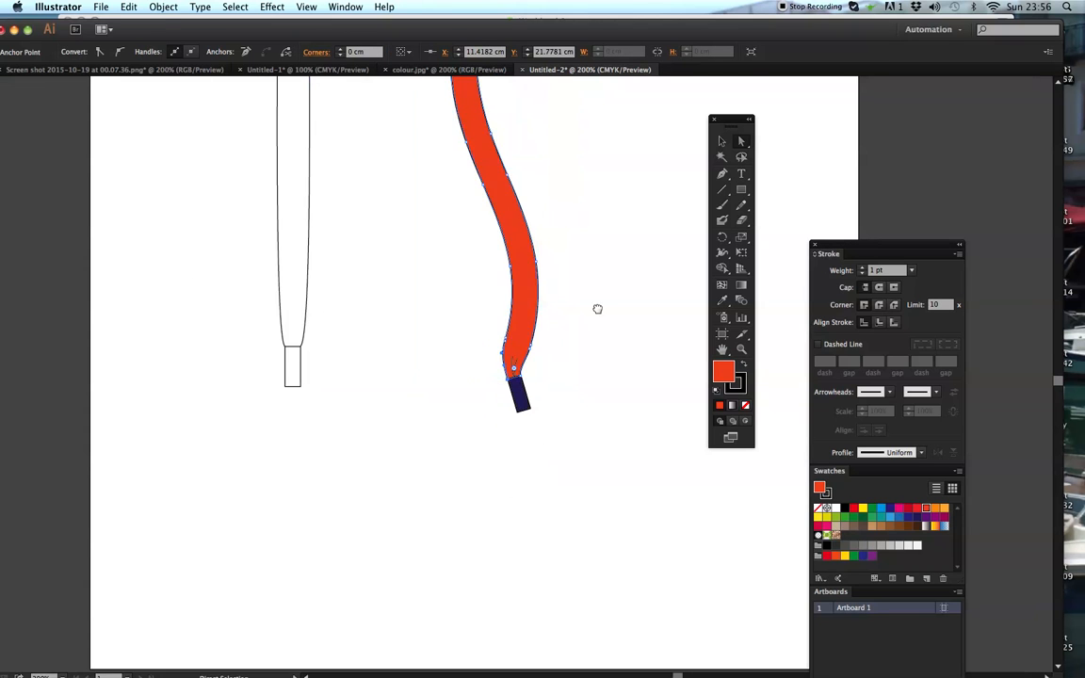
key(super+minus)
drag(569, 273, 563, 344)
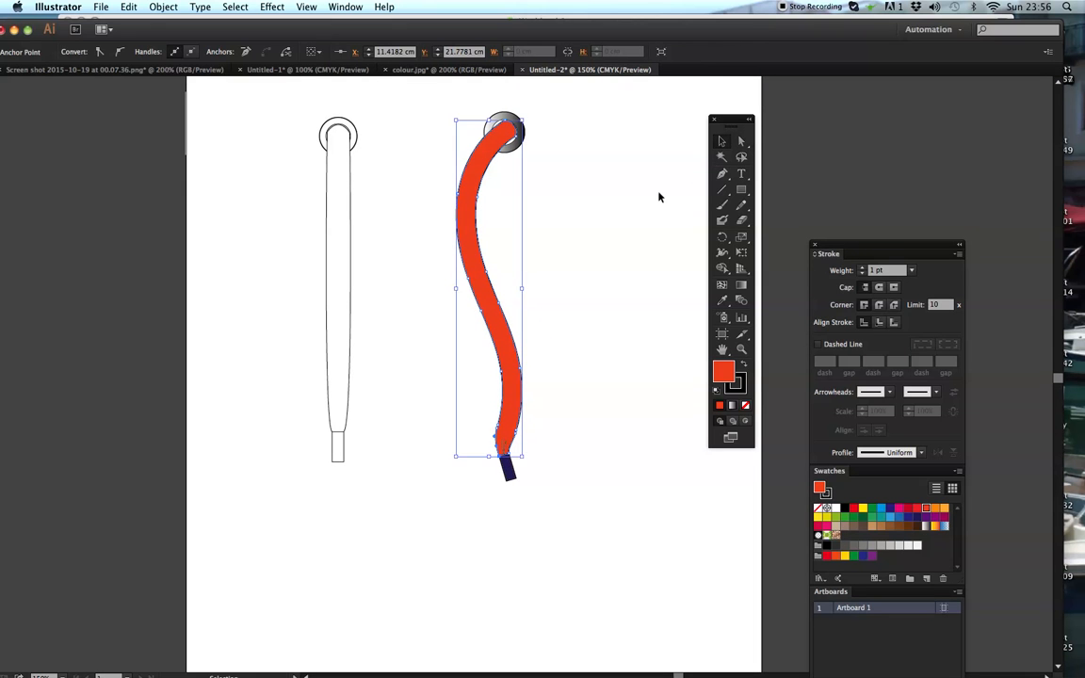
click(622, 166)
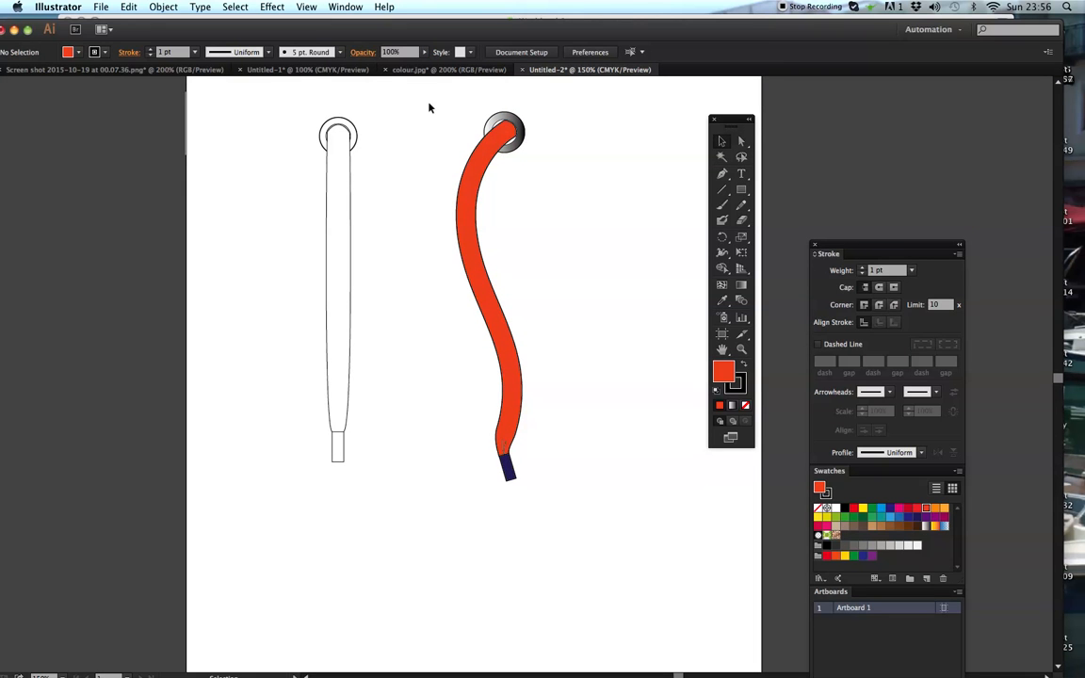
drag(430, 122, 595, 502)
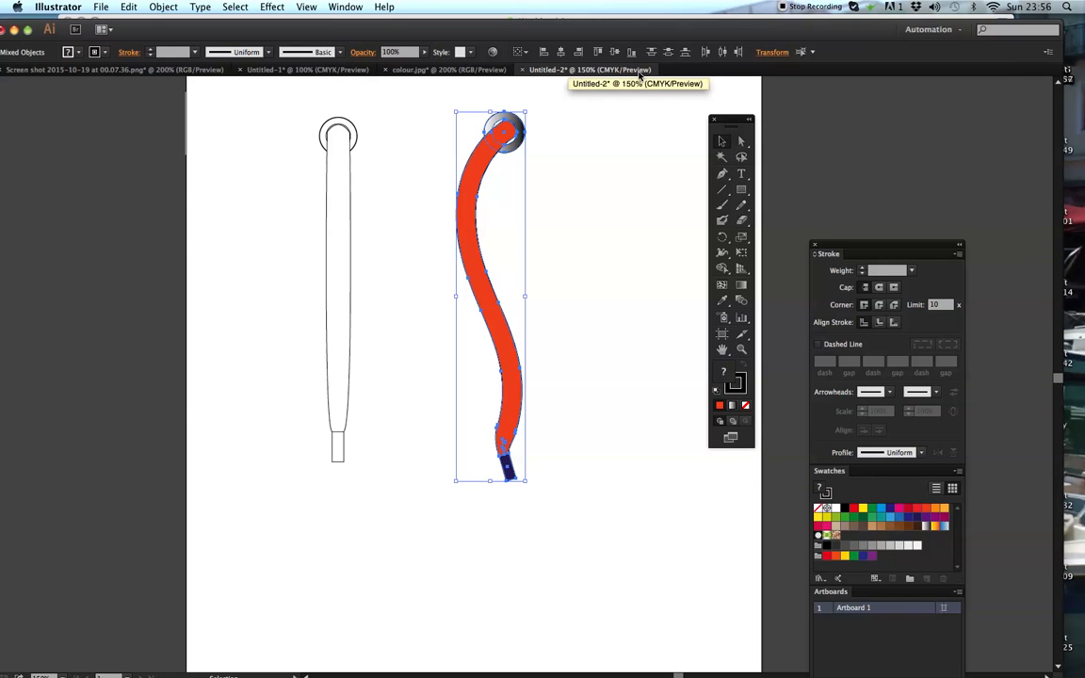
click(164, 6)
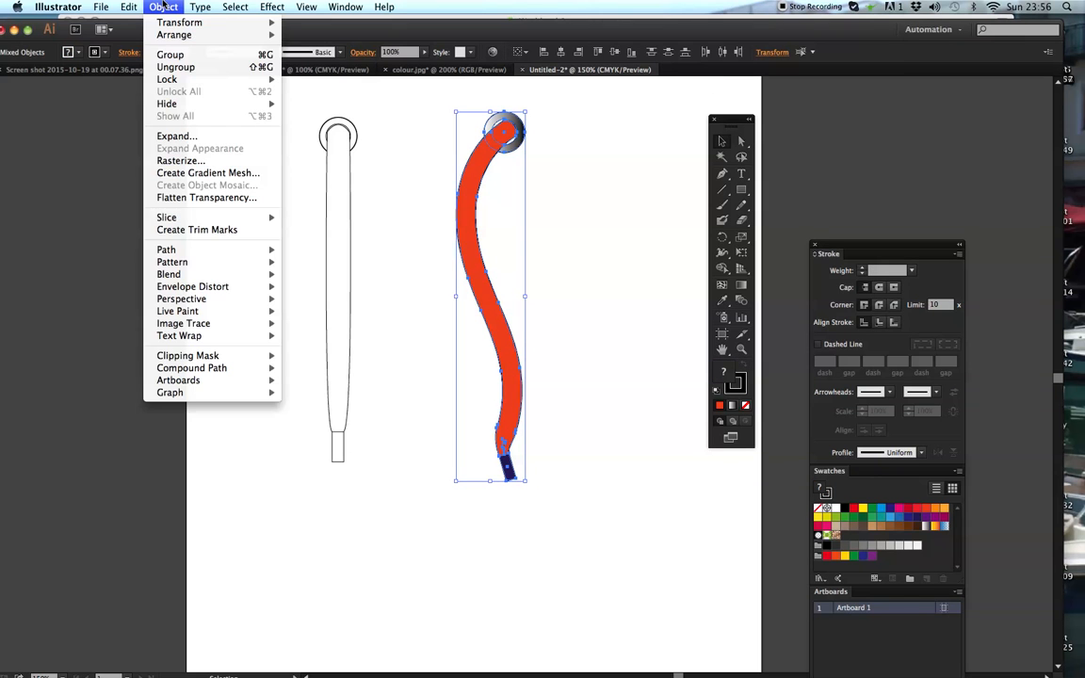
click(171, 54)
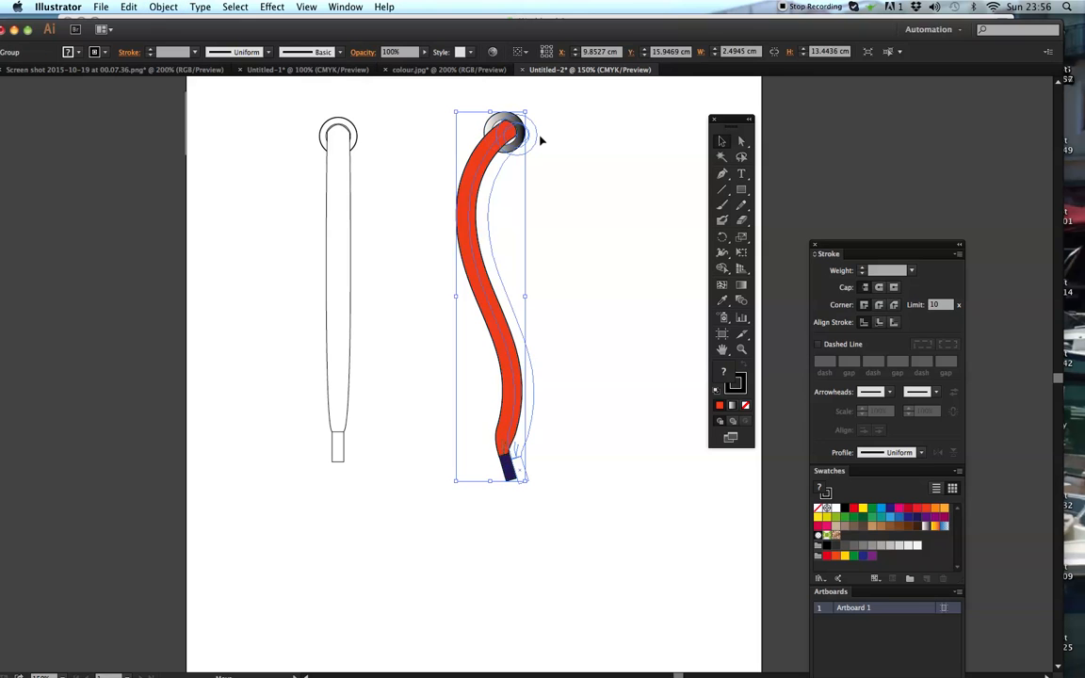